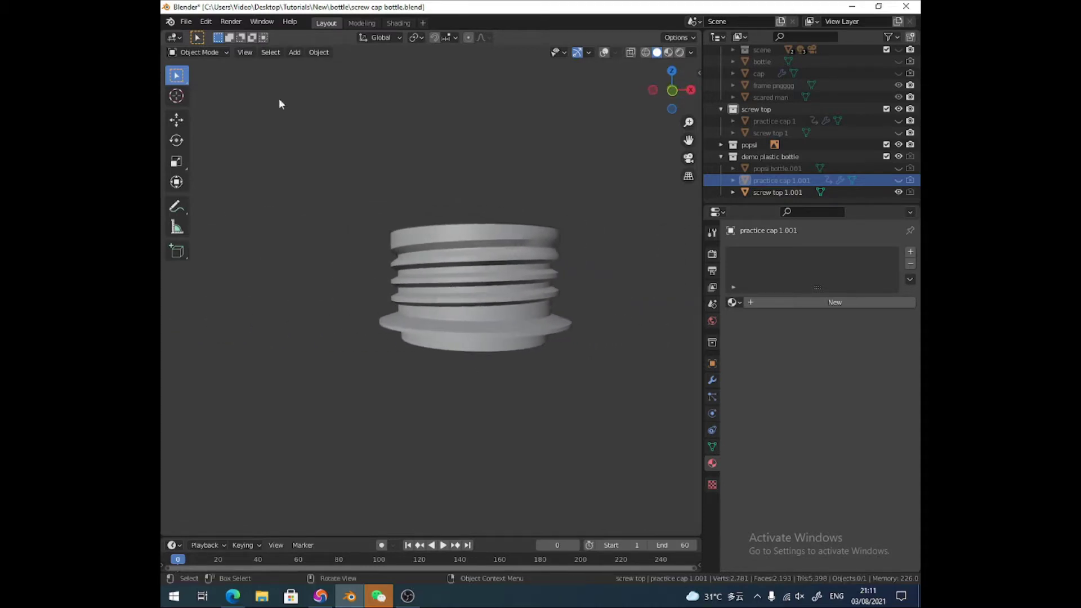
Unhide the practice cap and hide the screw top to inspect inside, then close Blender.
left_click(897, 180)
middle_click_drag(555, 262, 510, 164)
left_click(508, 246)
key("h")
right_click(350, 595)
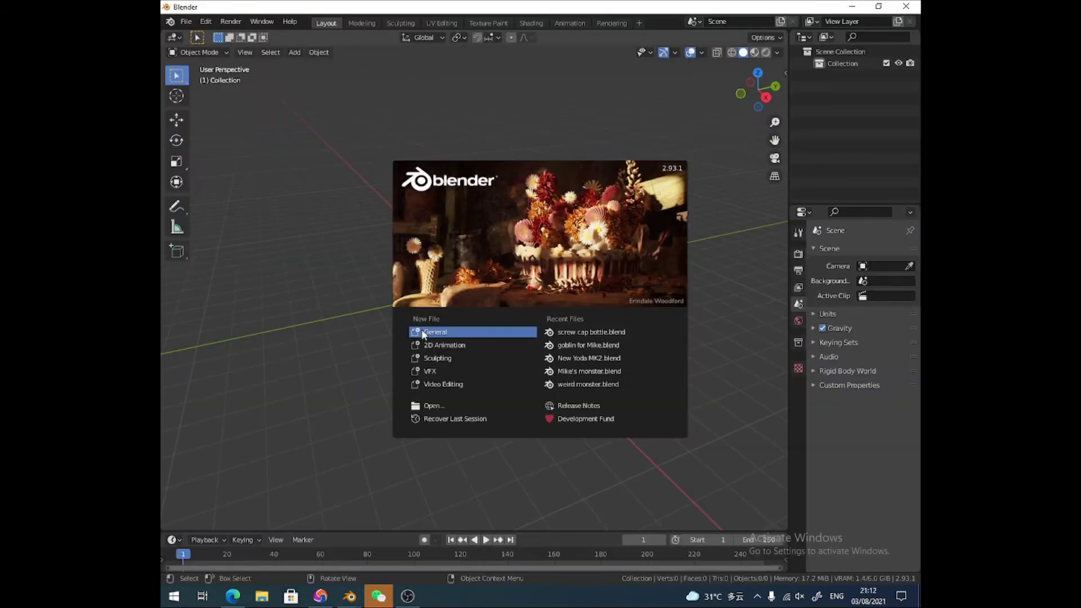
Start a new General file and add a mesh cylinder at the origin.
left_click(426, 330)
left_click(294, 52)
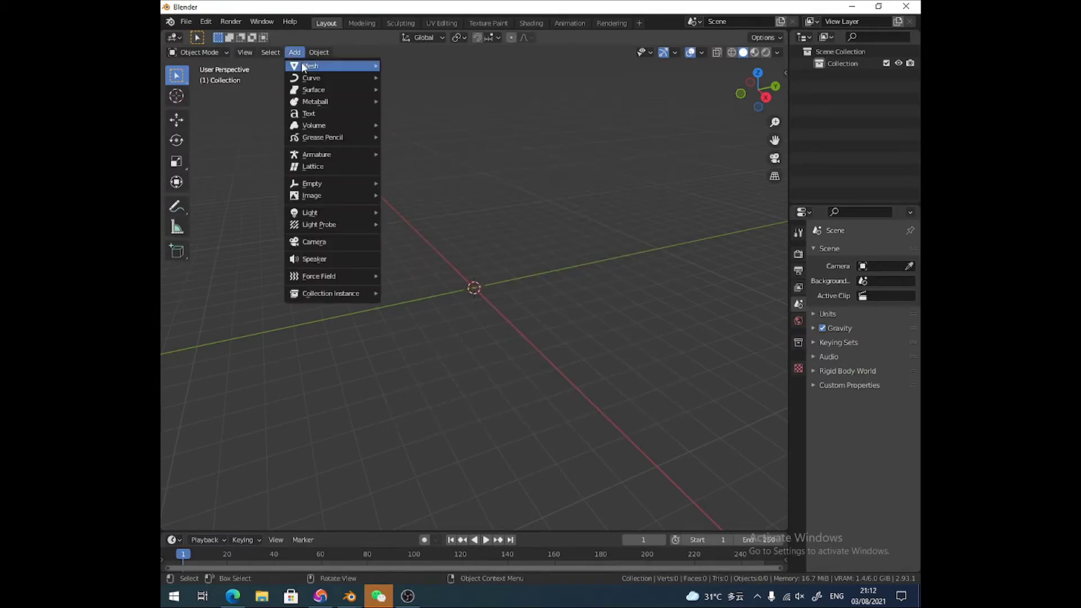
mouse_move(301, 62)
left_click(414, 125)
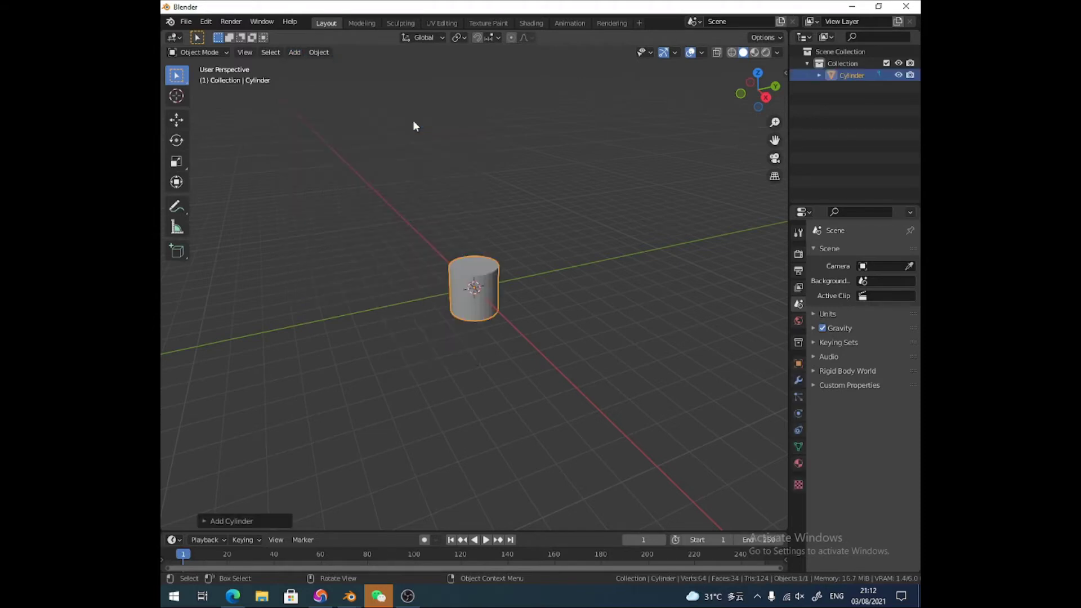
Rotate the cylinder 90° on X, move it along Y, and apply all transforms.
type("r")
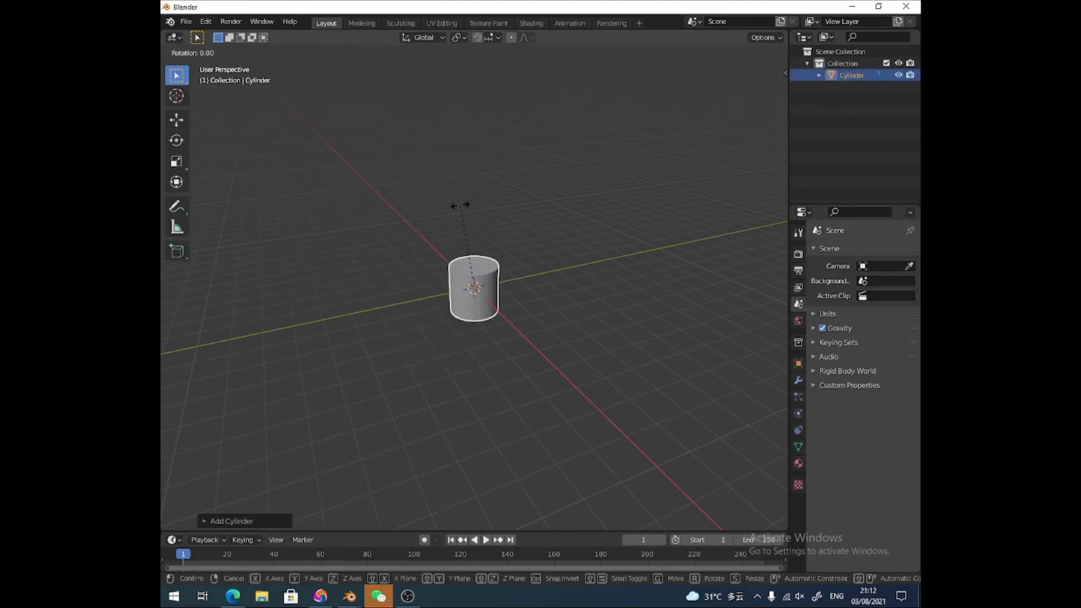
type("x90")
key("Return")
key("g")
left_click(526, 194)
key("ctrl+a")
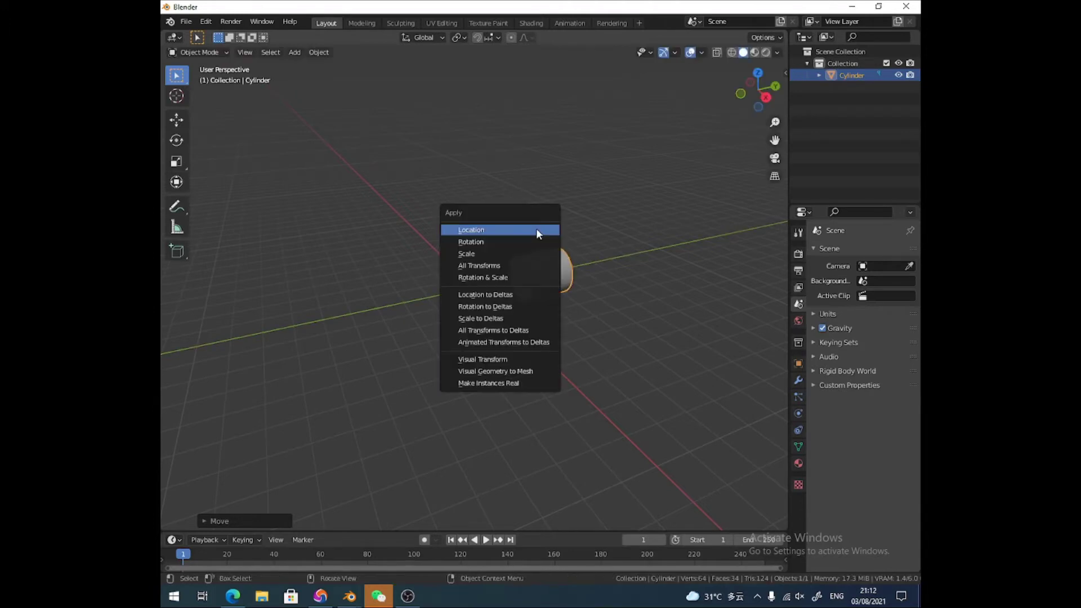
left_click(515, 268)
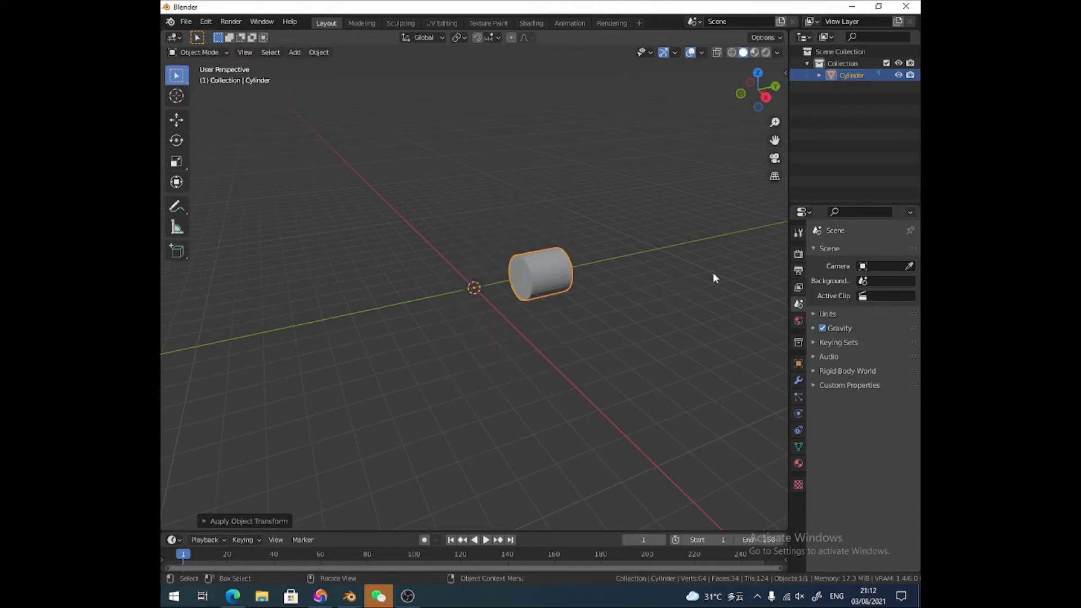
left_click(797, 380)
left_click(822, 252)
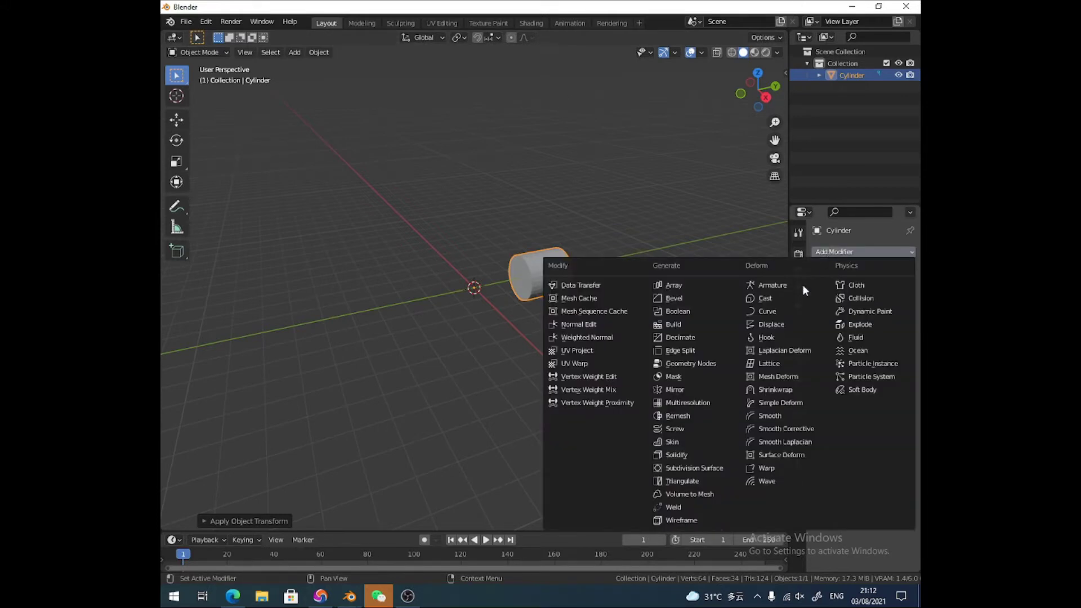
left_click(695, 426)
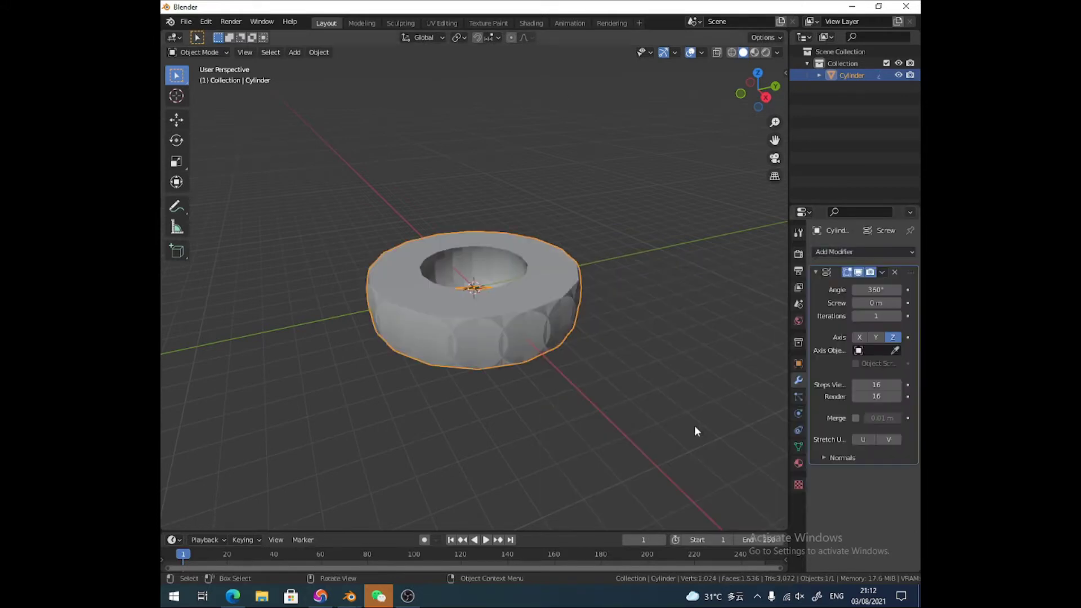
left_click_drag(867, 304, 918, 304)
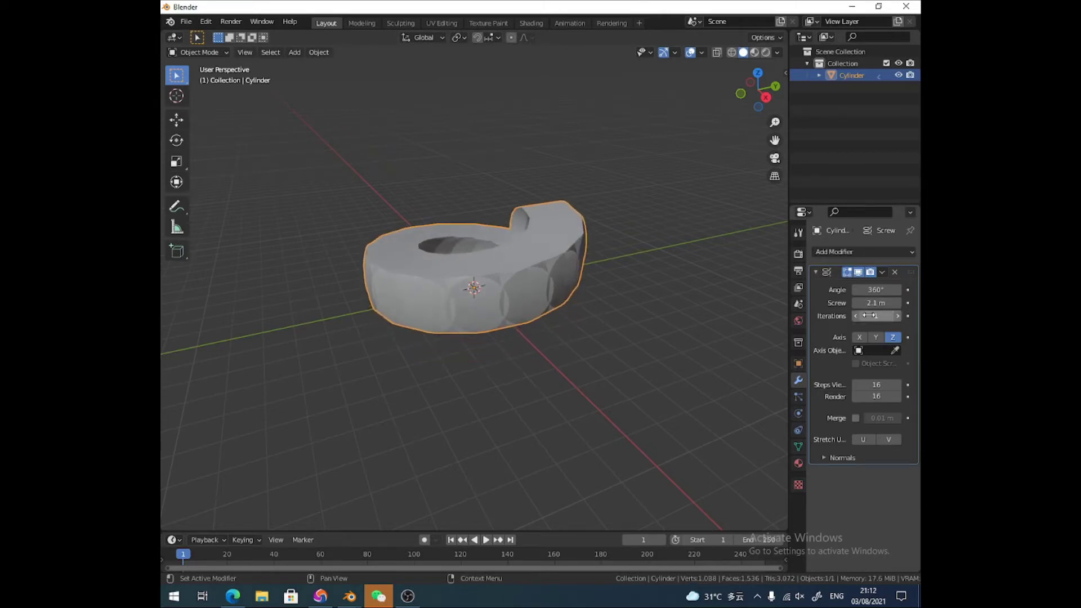
left_click(876, 316)
type("27")
key("Return")
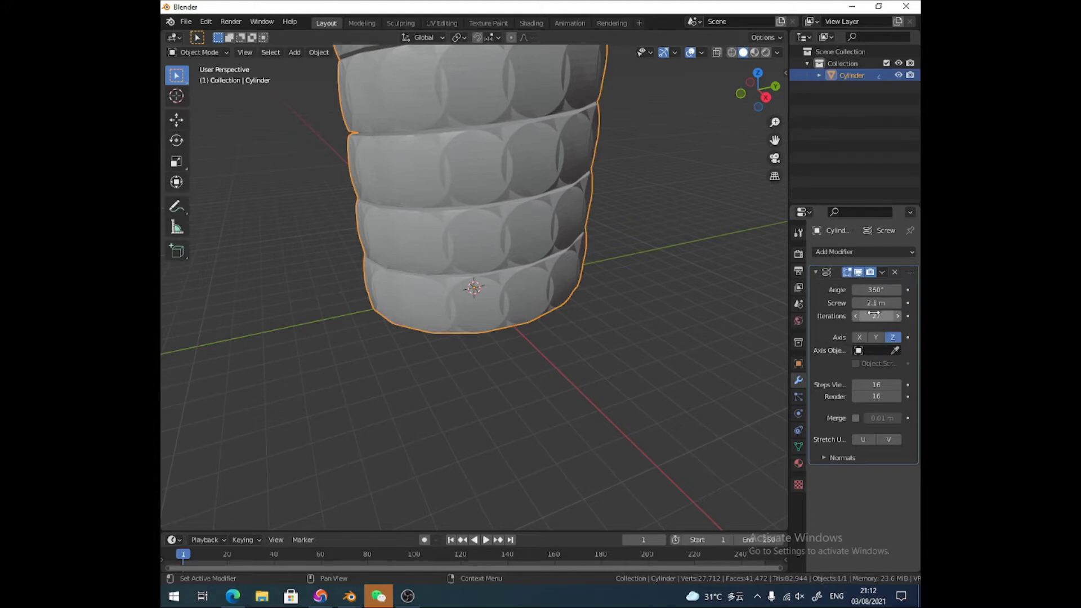
left_click_drag(875, 303, 900, 303)
middle_click_drag(538, 227, 503, 349)
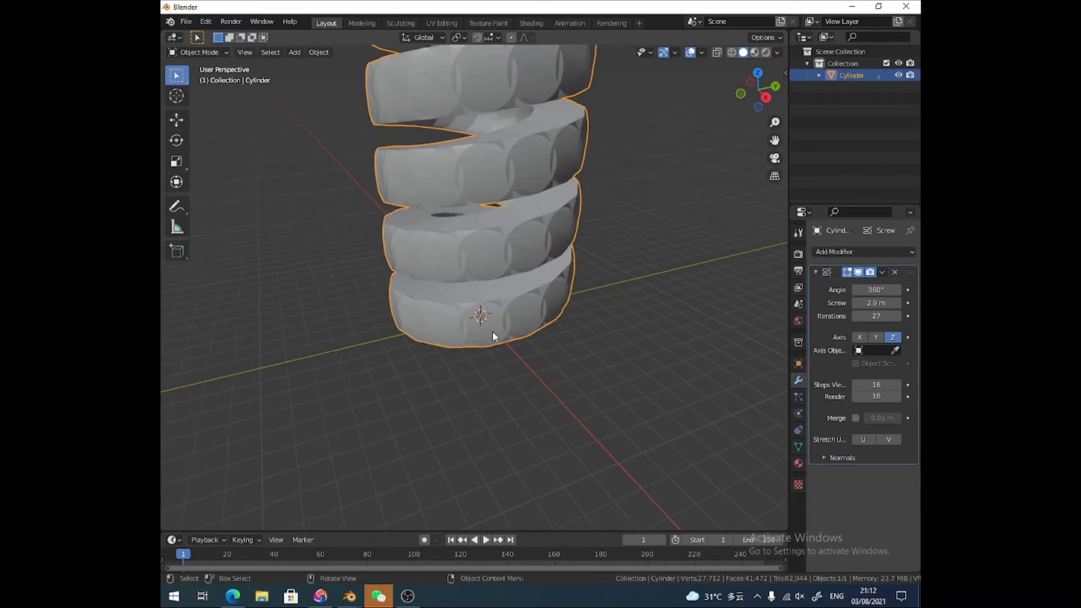
middle_click_drag(485, 249, 506, 231)
scroll(505, 226, "down", 6)
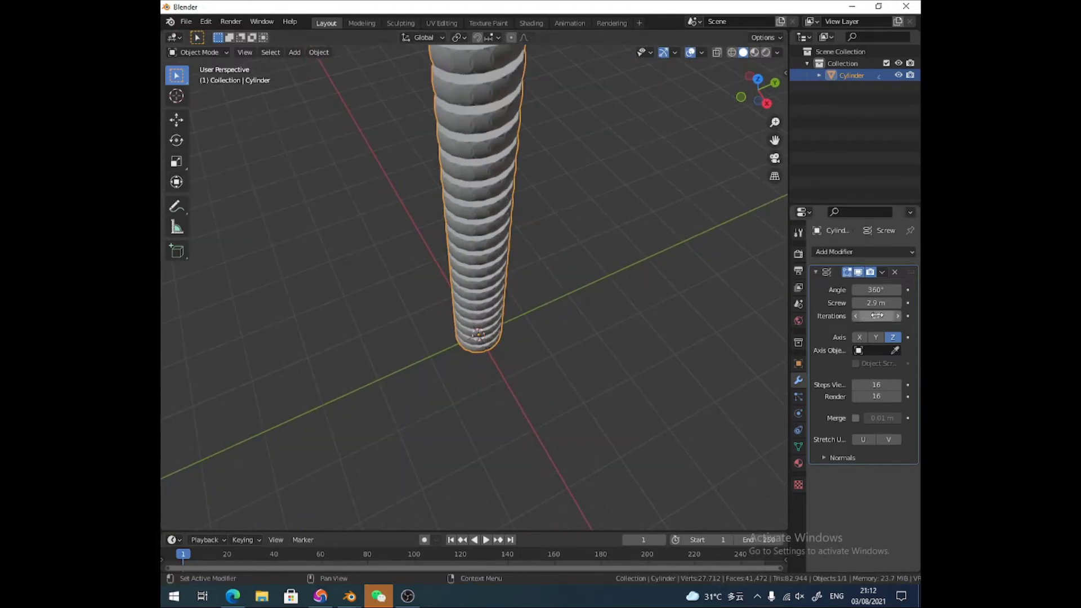
left_click_drag(876, 316, 822, 315)
scroll(531, 285, "up", 2)
scroll(532, 283, "up", 2)
middle_click_drag(535, 281, 496, 211)
scroll(496, 210, "up", 1)
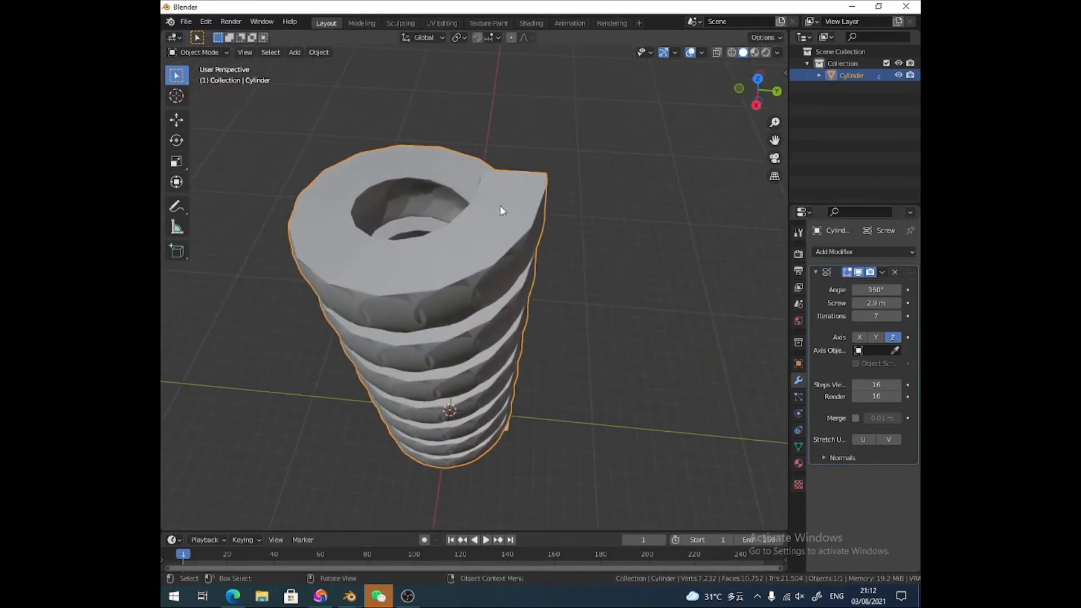
middle_click_drag(511, 259, 476, 460)
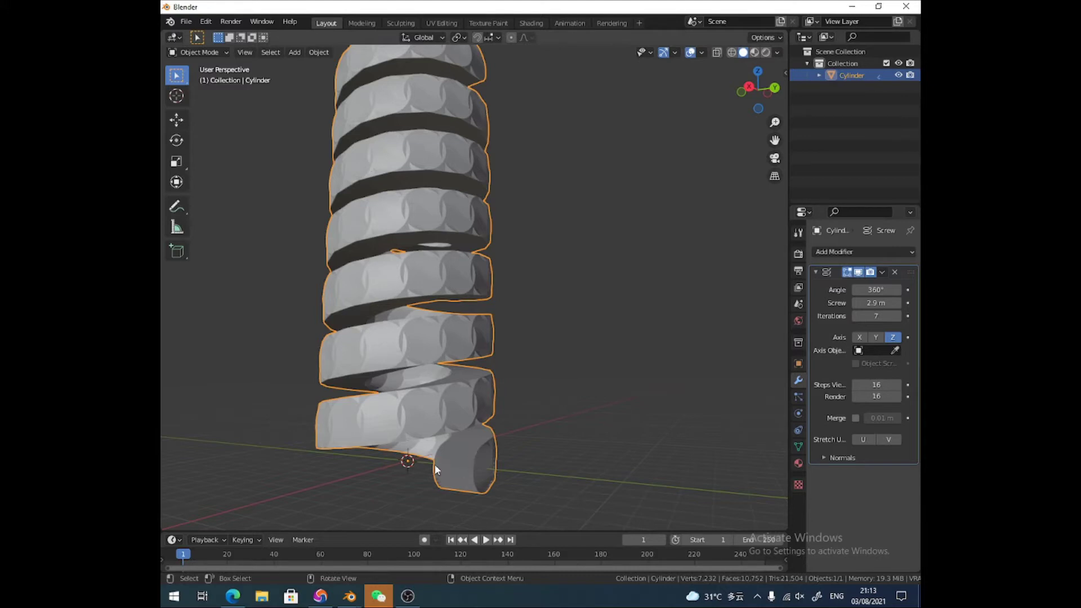
Remove the Screw modifier, stand the cylinder upright on the grid, and apply all transforms.
left_click(895, 273)
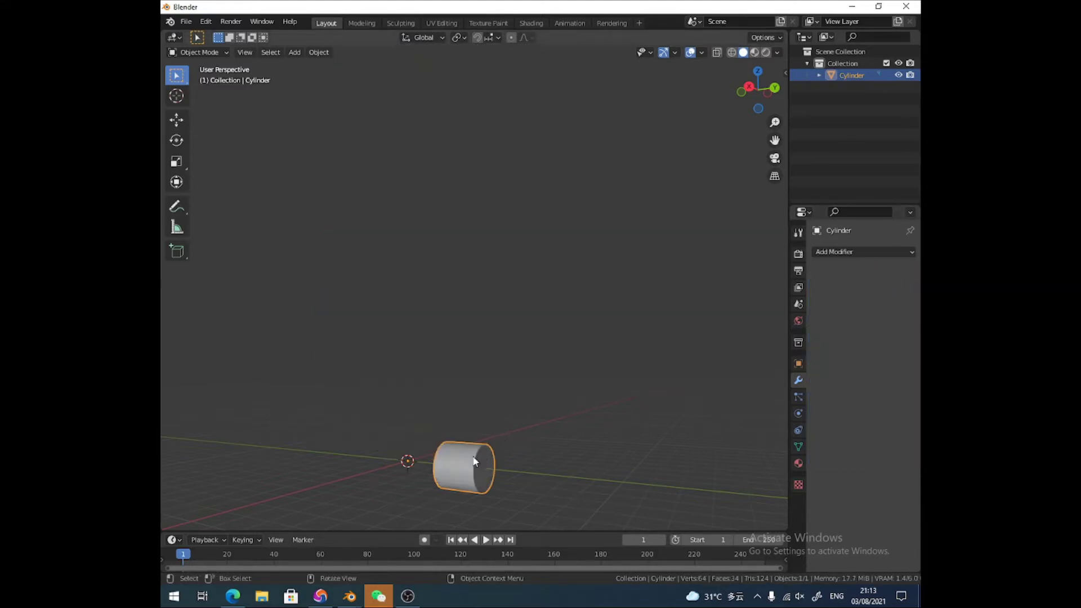
type("r")
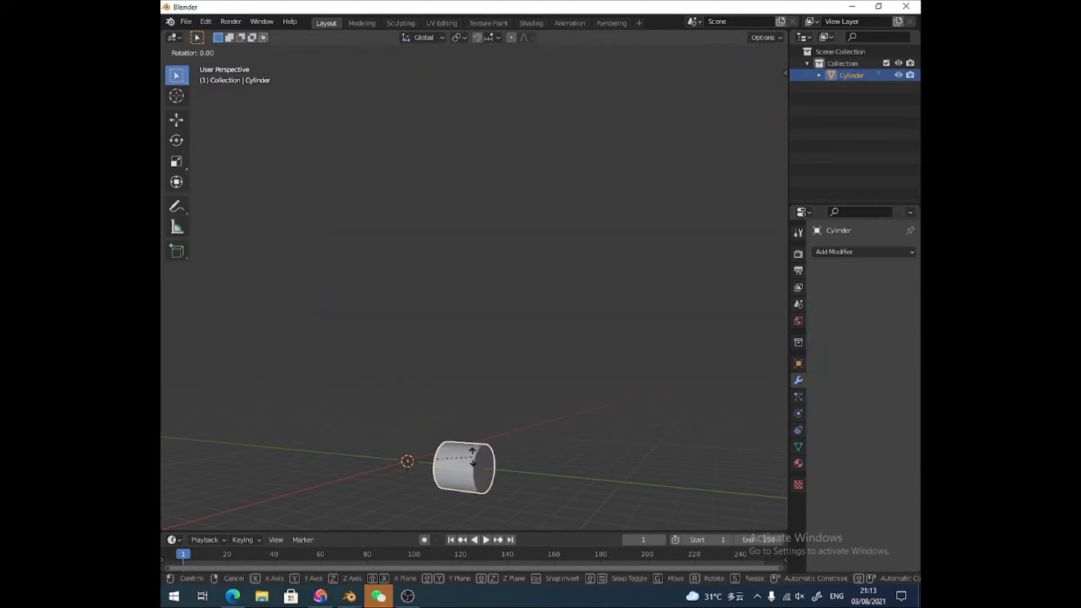
type("x90")
key("Return")
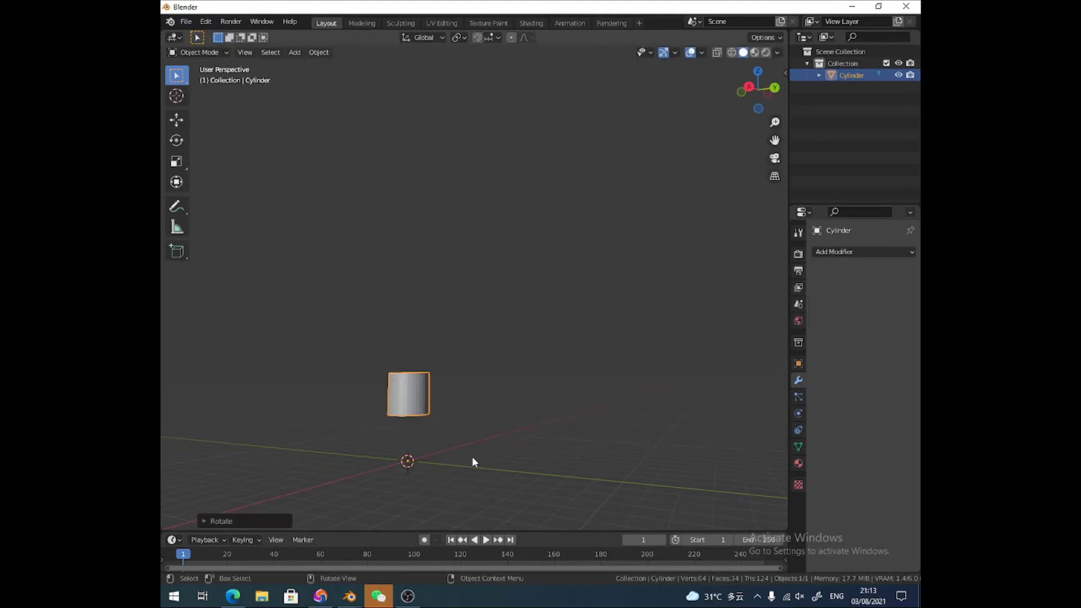
key("g")
key("z")
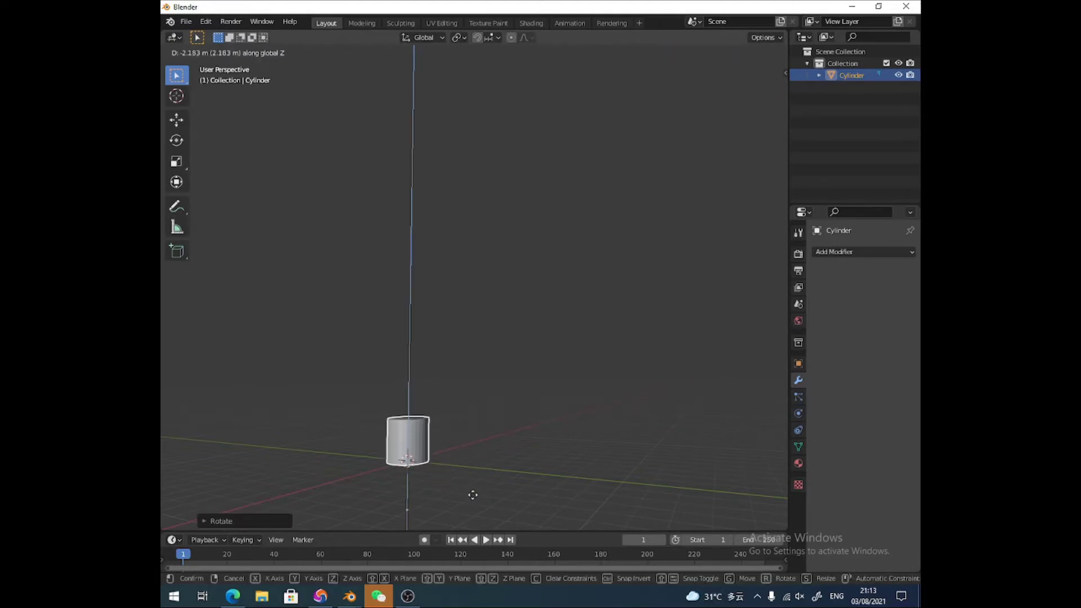
left_click(473, 498)
key("ctrl+a")
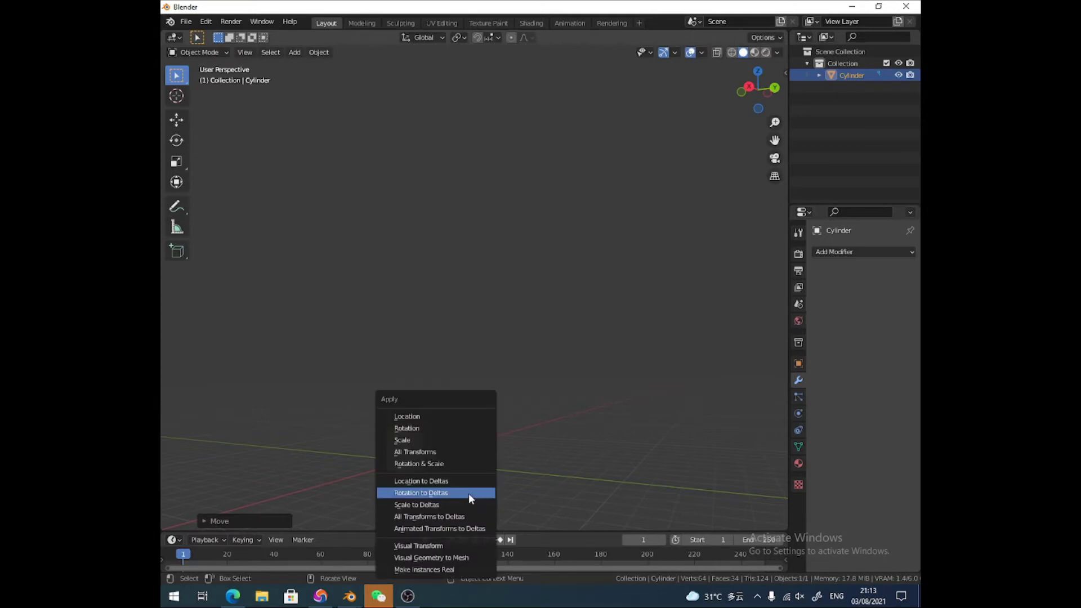
left_click(424, 453)
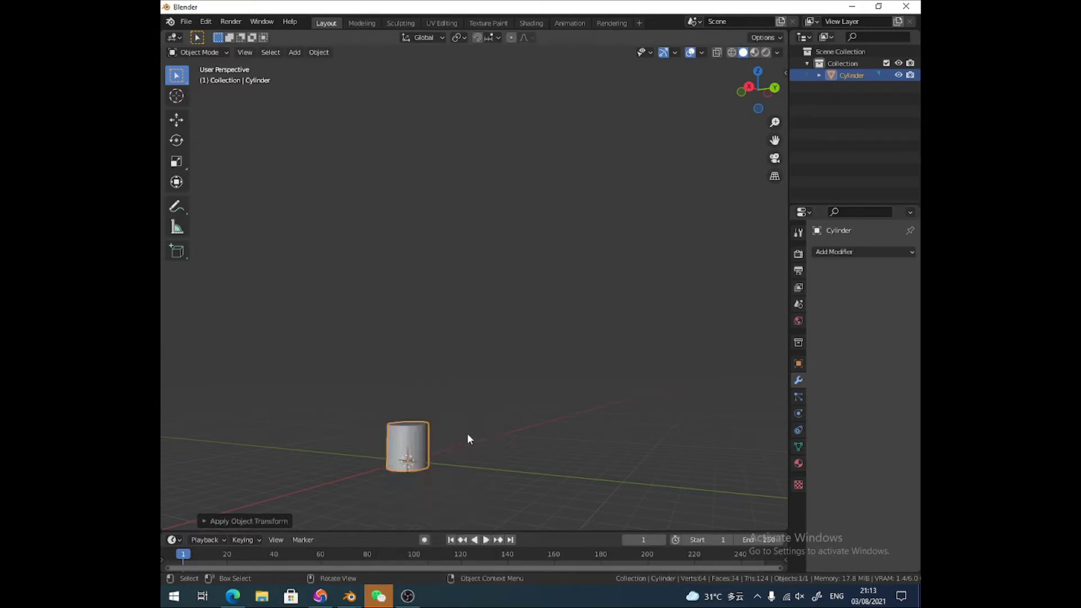
Scale the cylinder shorter along Z and enter Edit Mode.
key("s")
key("z")
left_click(428, 446)
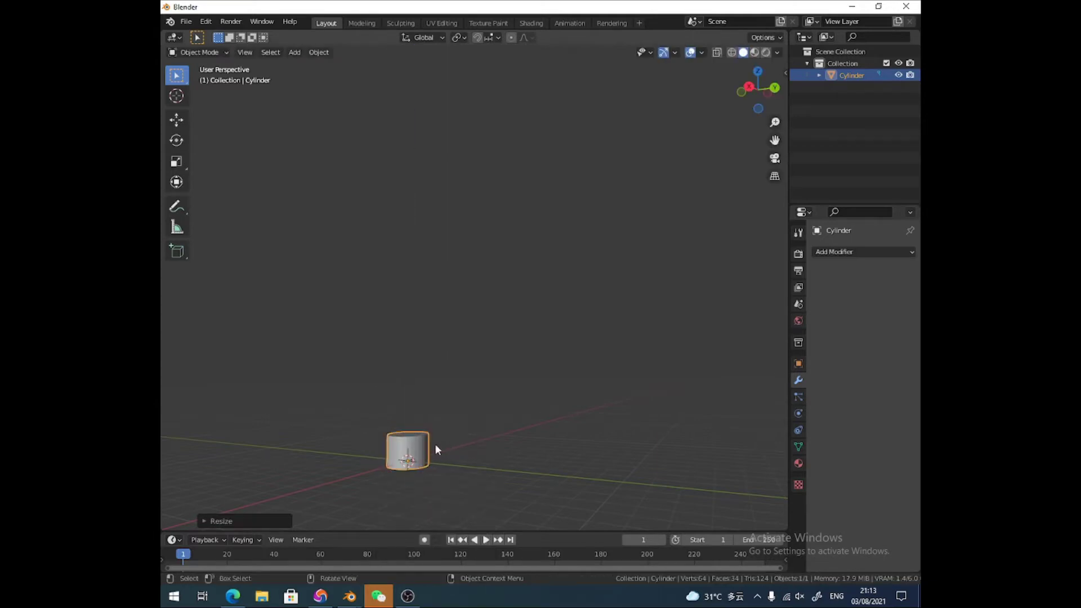
middle_click_drag(428, 442, 429, 376)
key("Tab")
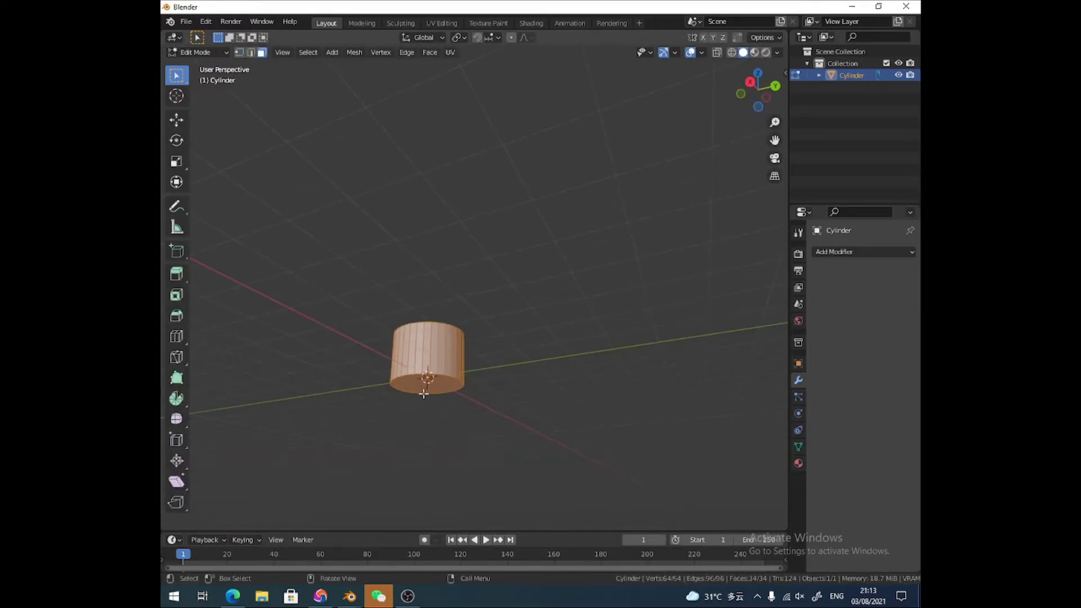
Delete the cylinder's bottom face.
left_click(428, 384)
key("x")
left_click(429, 386)
middle_click_drag(428, 387, 250, 357)
Toggle the Loop Cut and Box Select tools and view the Screencast Keys settings in the sidebar.
left_click(177, 336)
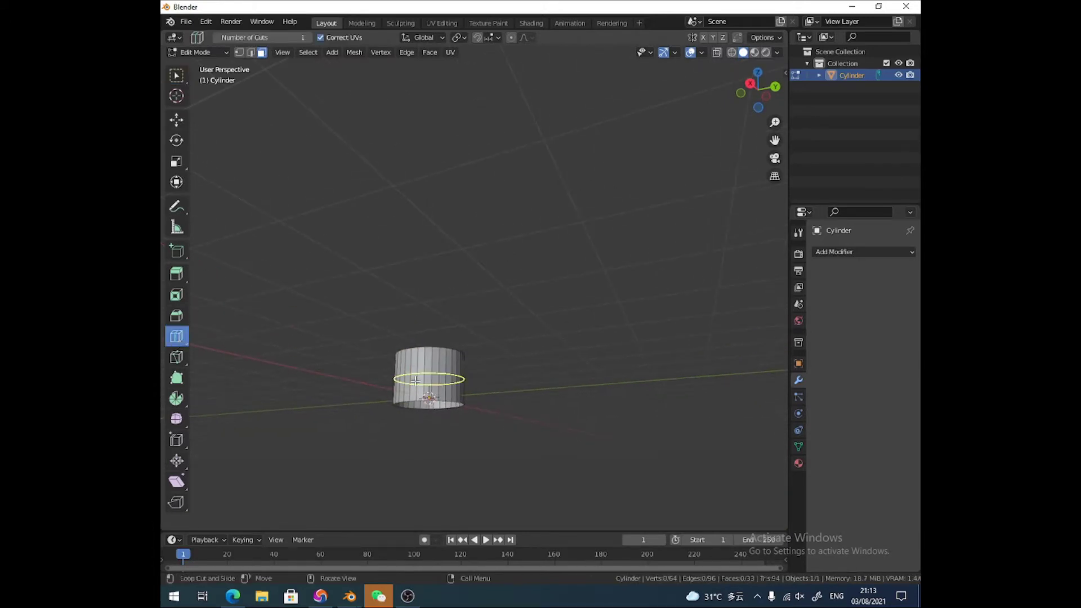
left_click(180, 77)
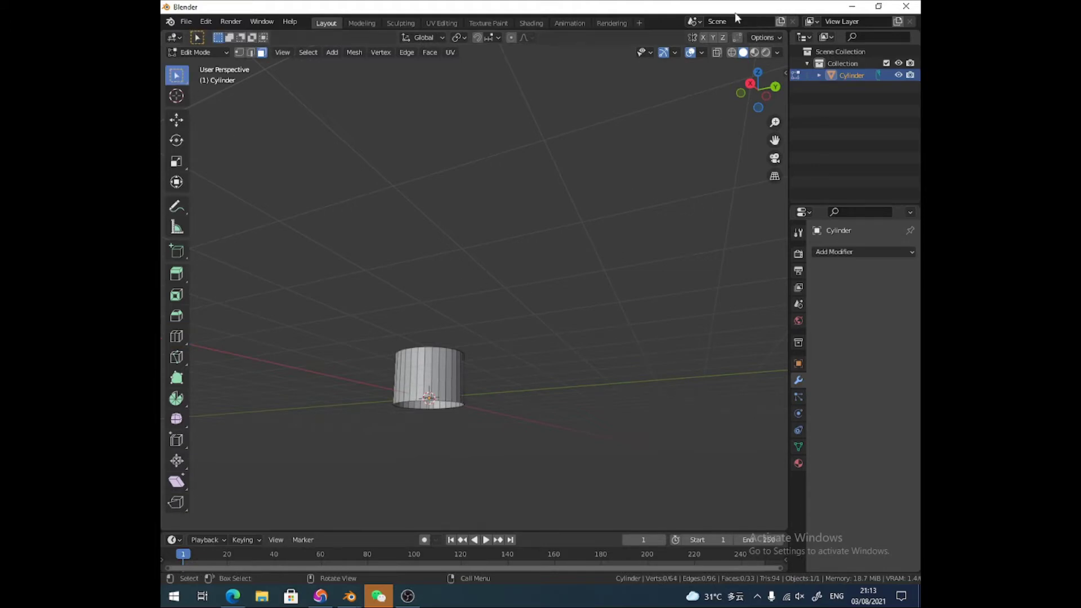
key("n")
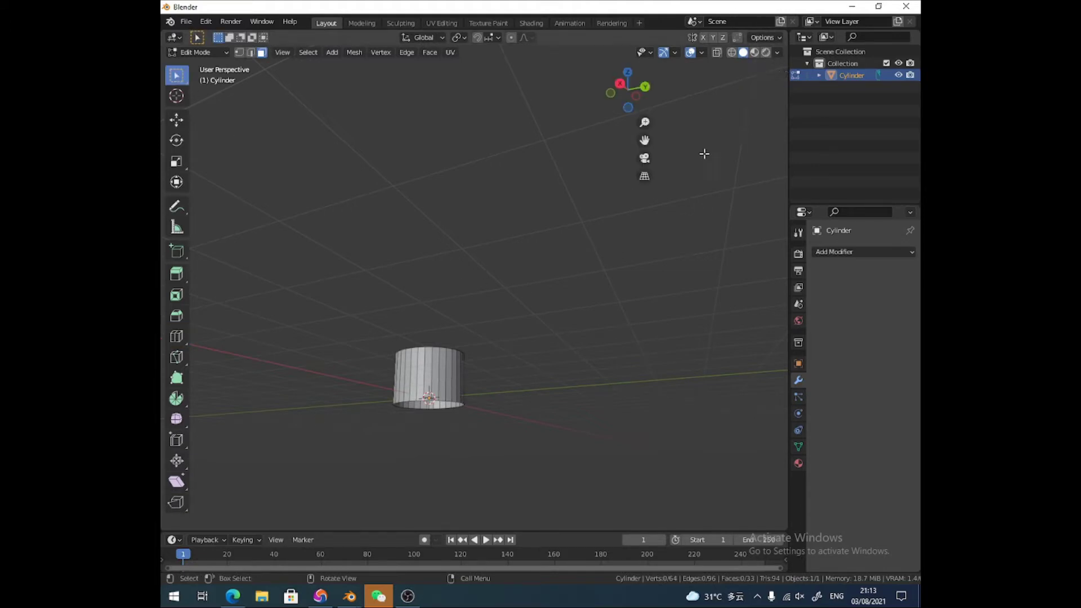
left_click(783, 271)
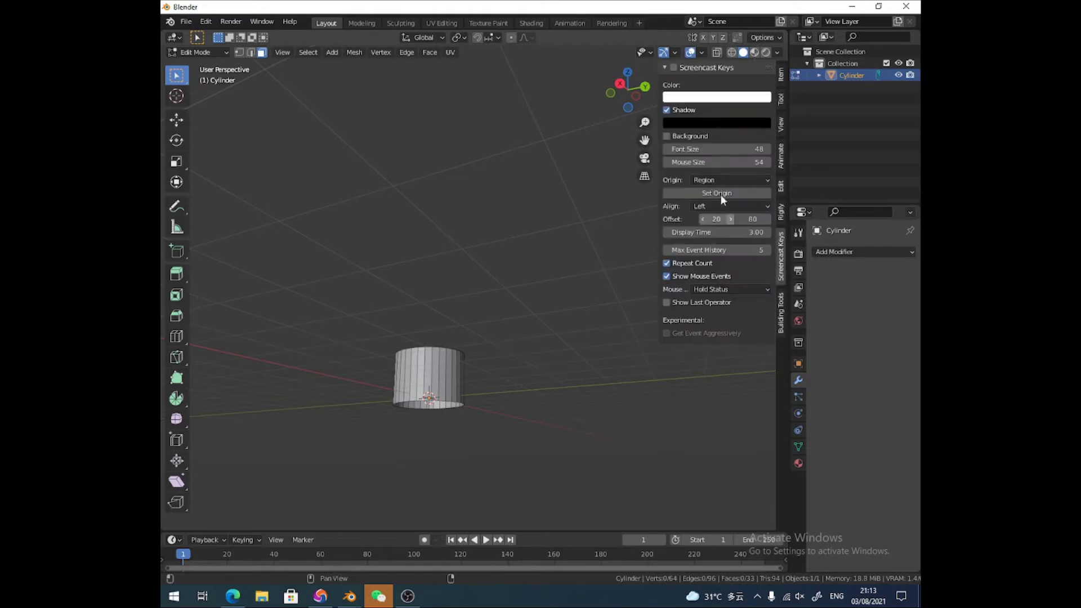
key("n")
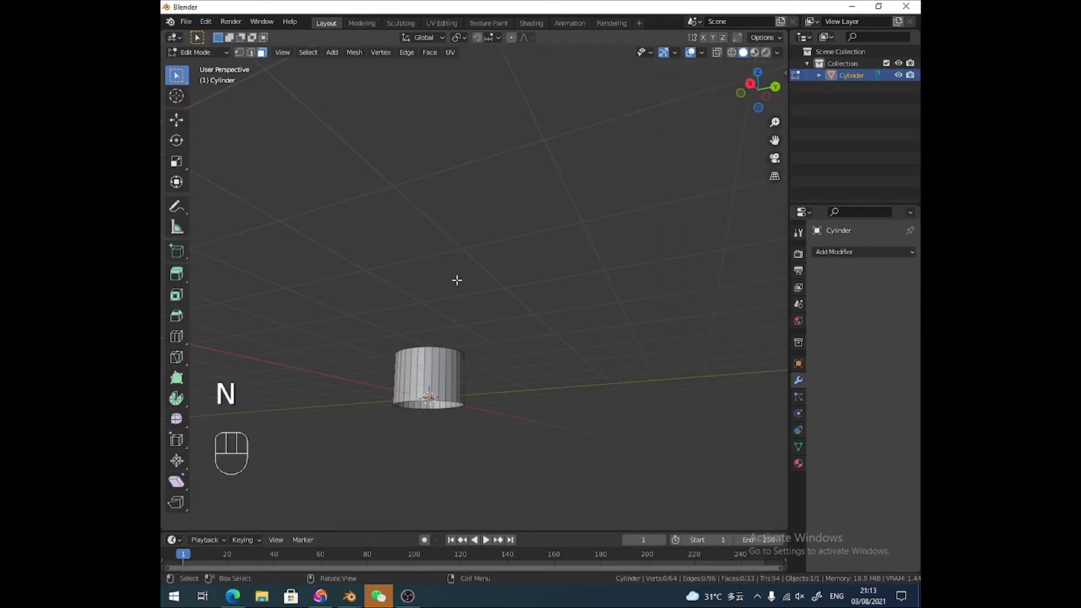
Add four horizontal loop cuts around the cylinder.
key("ctrl+r")
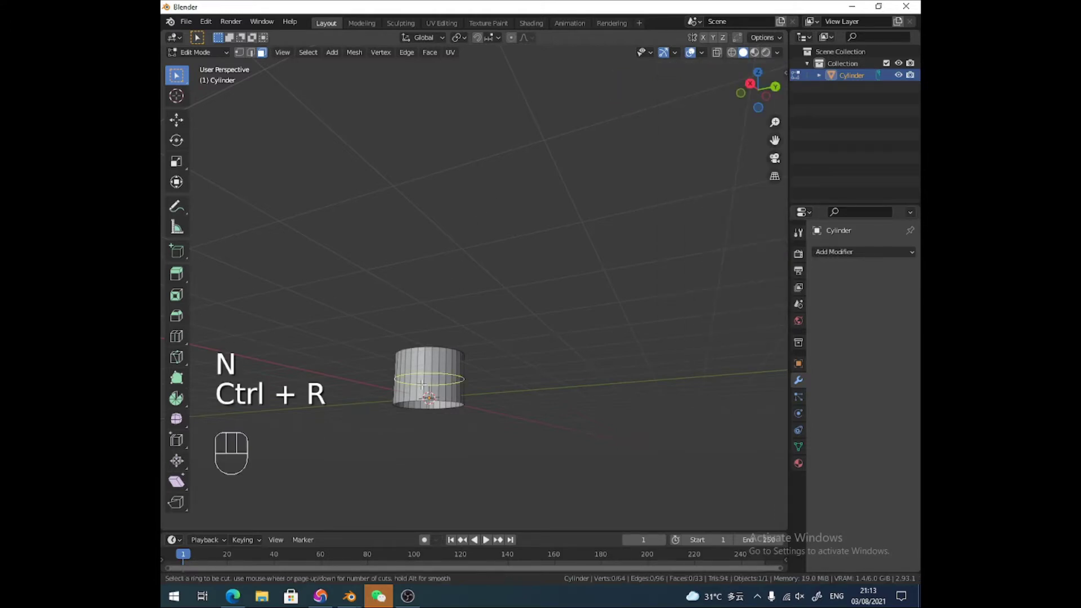
scroll(422, 383, "up", 4)
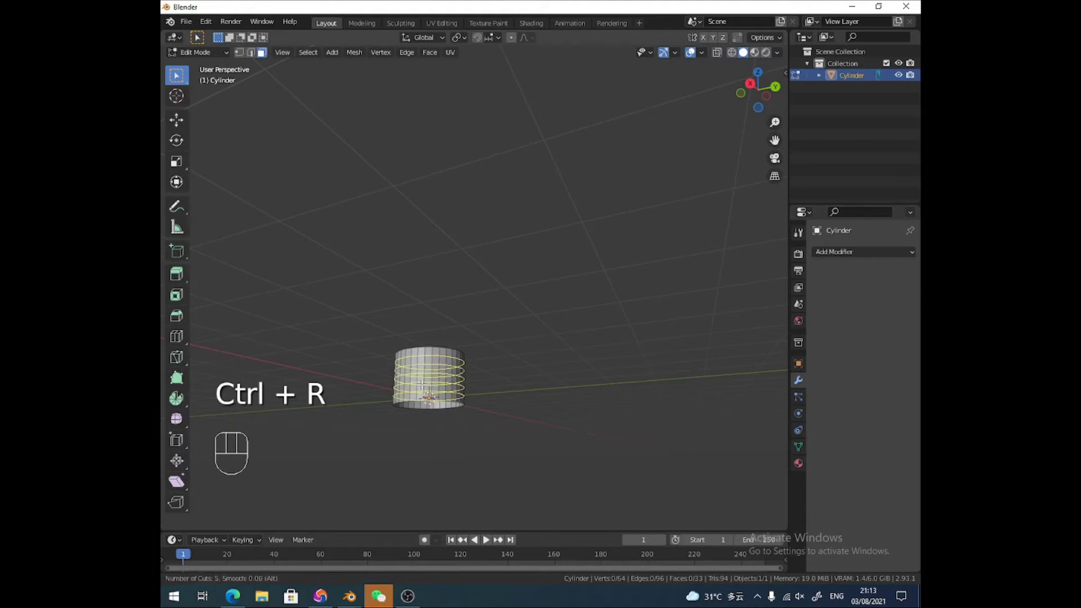
scroll(423, 383, "down", 1)
left_click(423, 384)
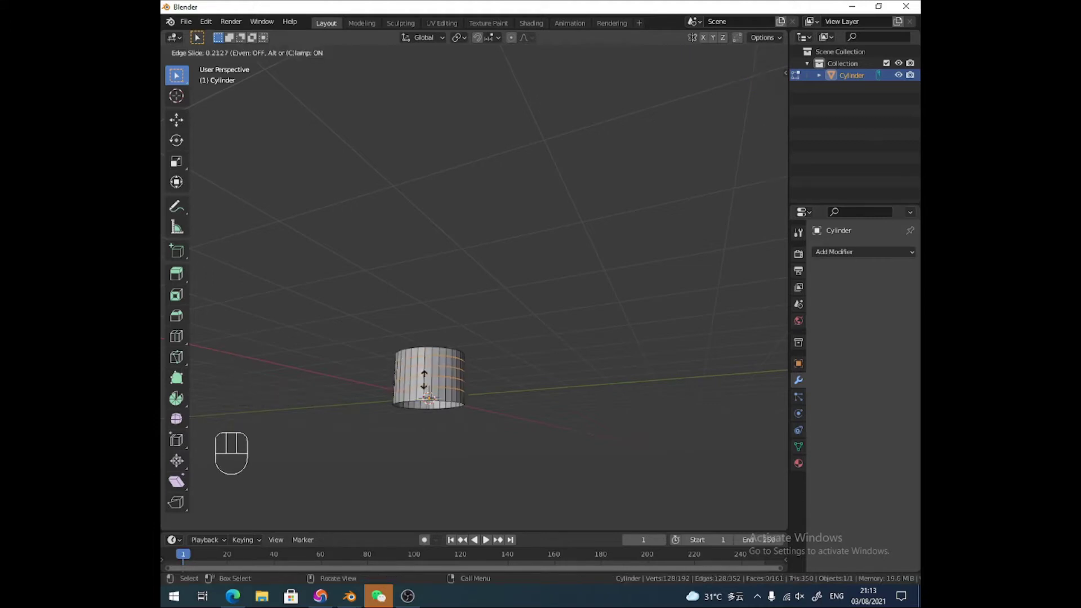
left_click(420, 383)
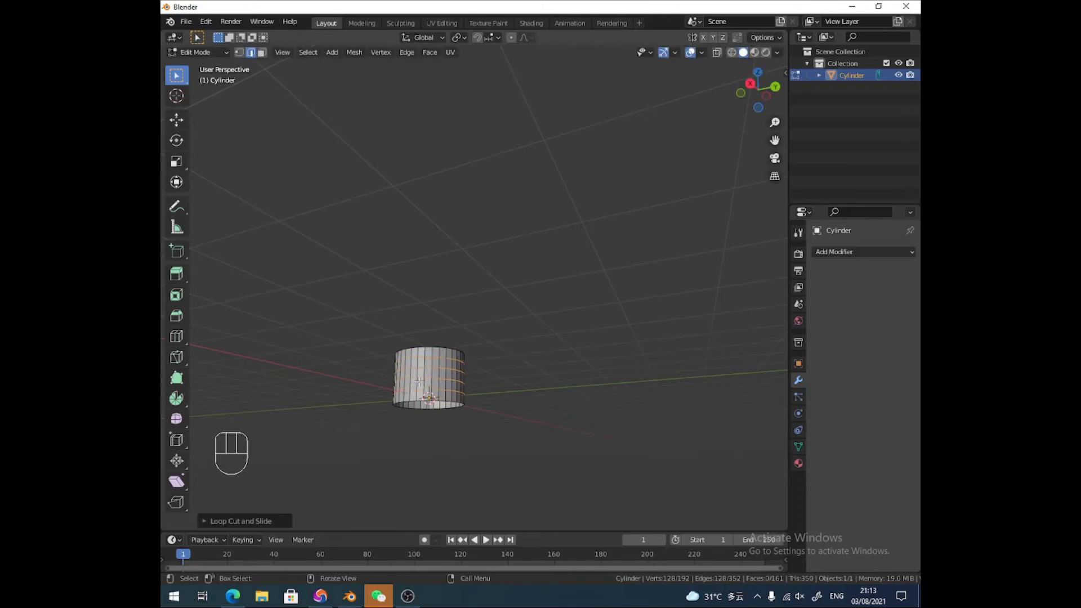
Return to Object Mode and open the Add Modifier list.
left_click(194, 57)
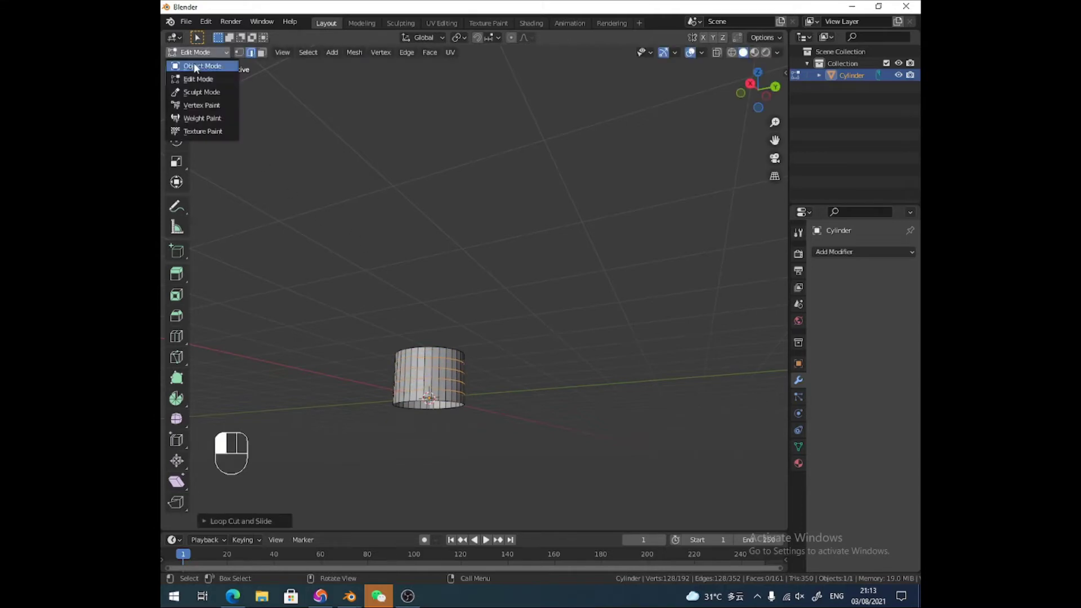
left_click(195, 67)
middle_click_drag(385, 248, 402, 275)
left_click(837, 259)
Add a Subdivision Surface modifier to the cylinder.
left_click(814, 254)
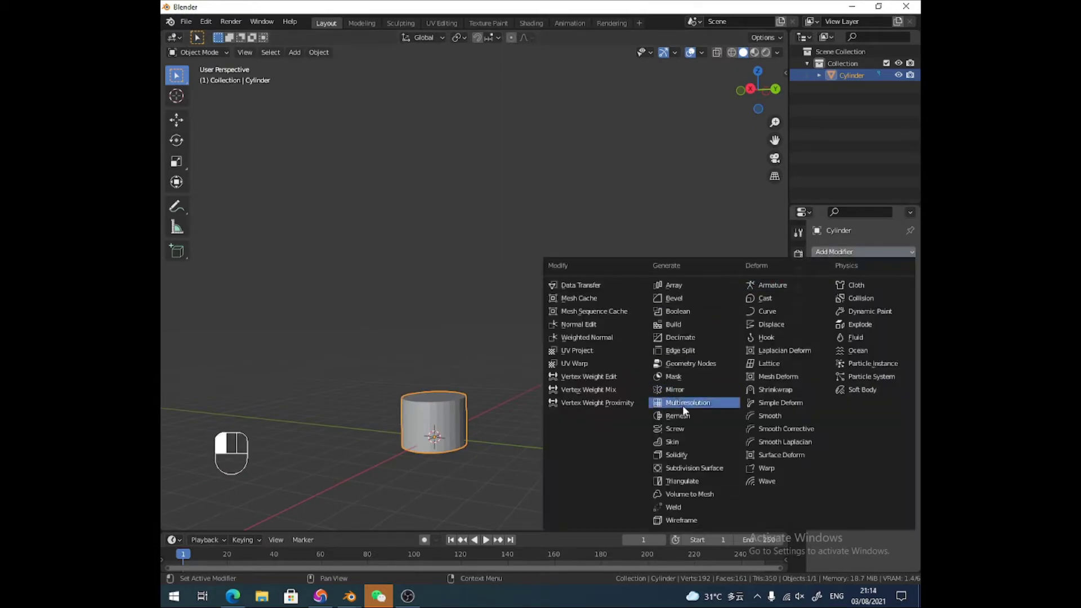
left_click(673, 468)
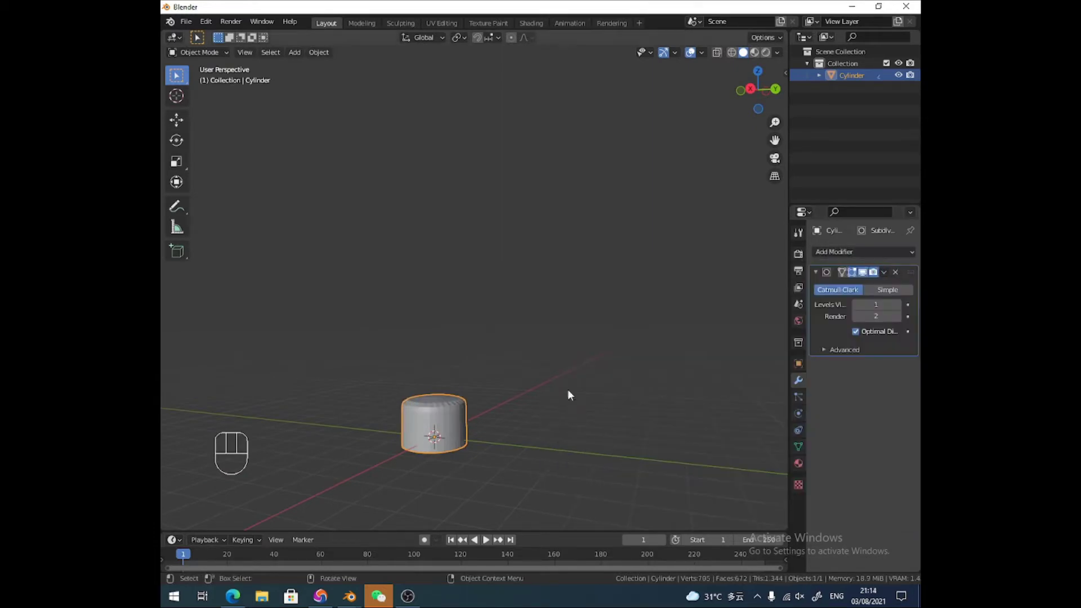
scroll(564, 399, "up", 4)
In Edit Mode, add an edge loop near the top and slide it up to the rim.
left_click(202, 52)
left_click(200, 75)
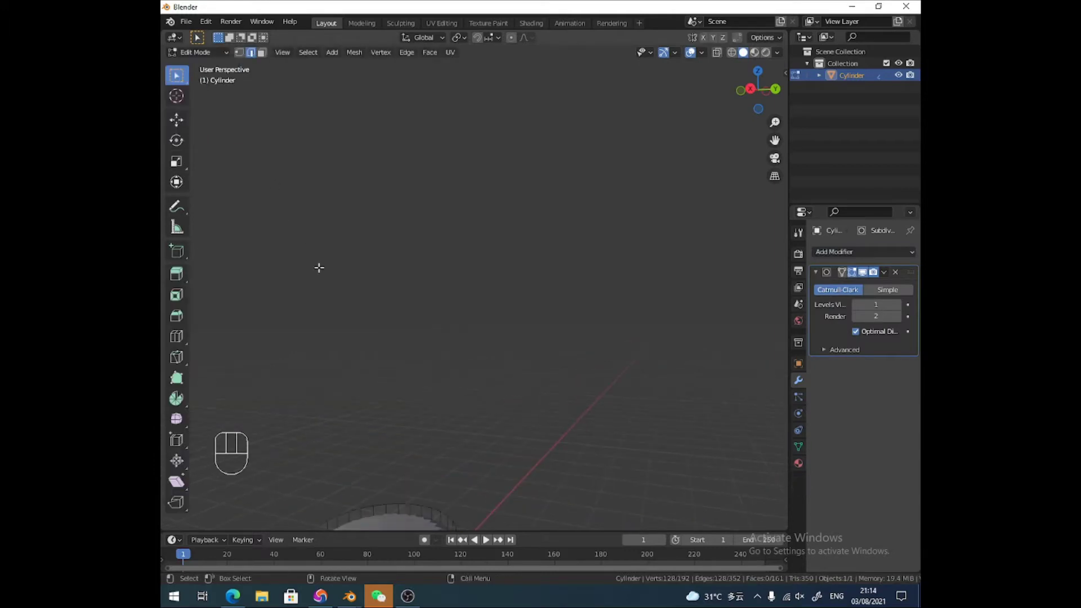
middle_click_drag(359, 344, 368, 217, "shift")
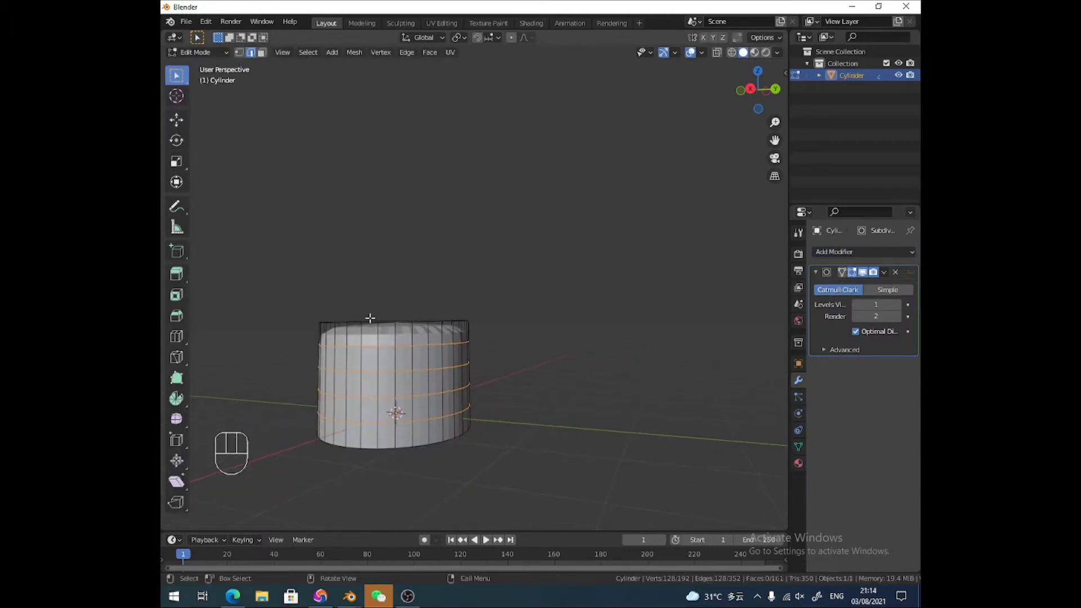
left_click(176, 337)
left_click(332, 333)
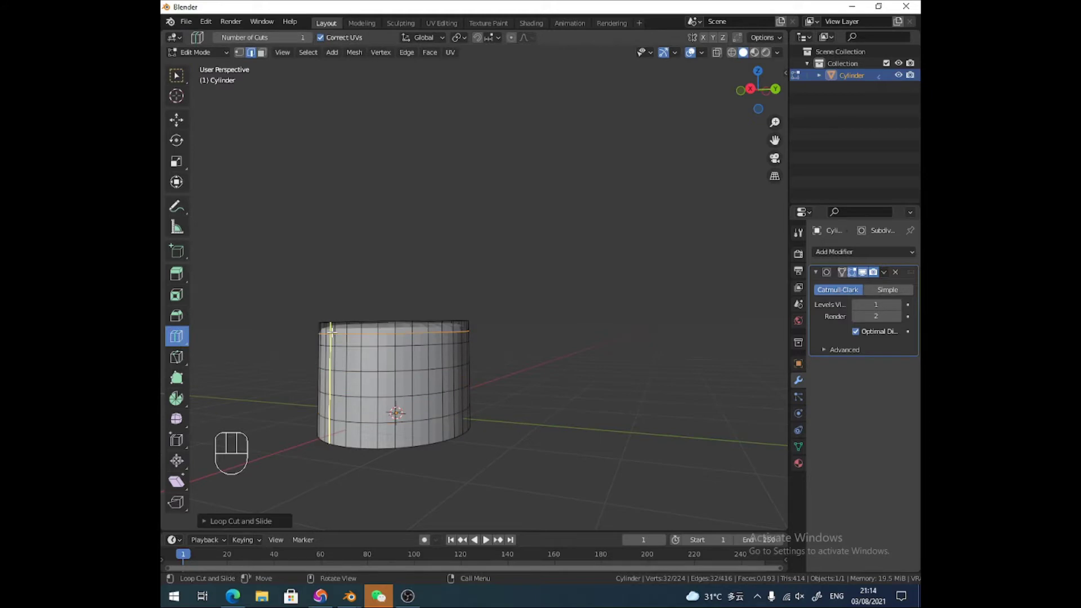
key("g")
key("g")
left_click(332, 324)
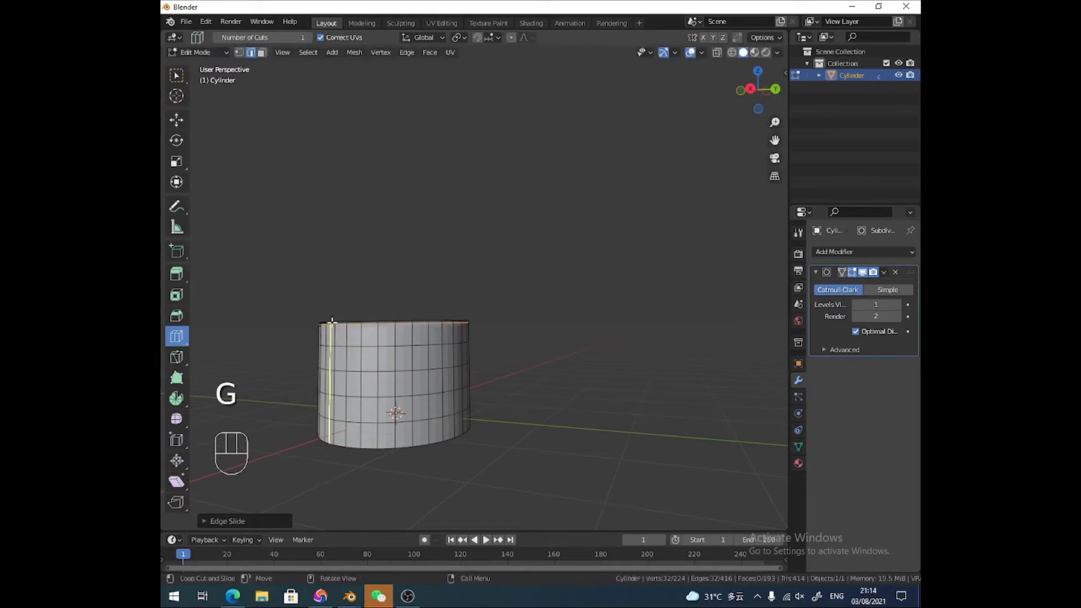
Select the cylinder's top face in face select mode.
middle_click_drag(332, 324, 378, 361)
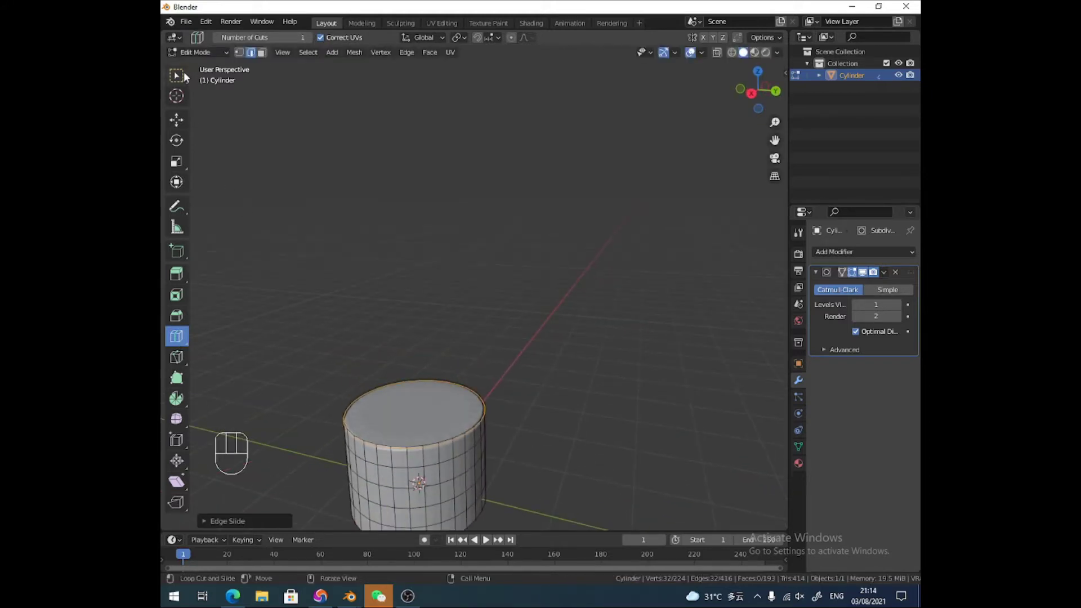
left_click(262, 52)
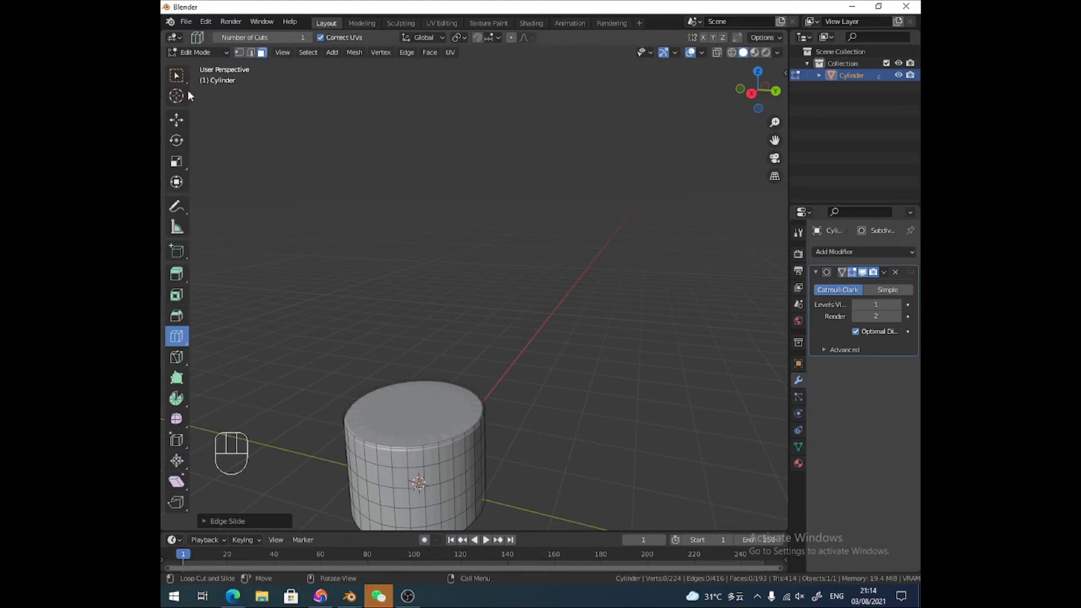
left_click(176, 75)
left_click(411, 416)
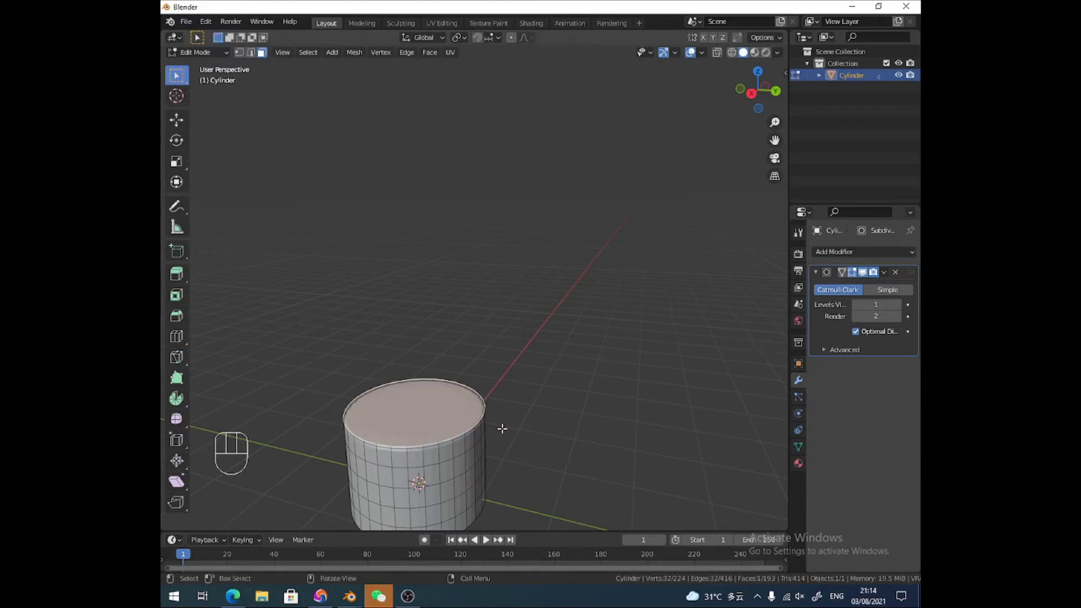
Inset the top face seven times and merge the innermost vertices at the centre.
key("i")
left_click(495, 427)
key("i")
left_click(488, 424)
key("i")
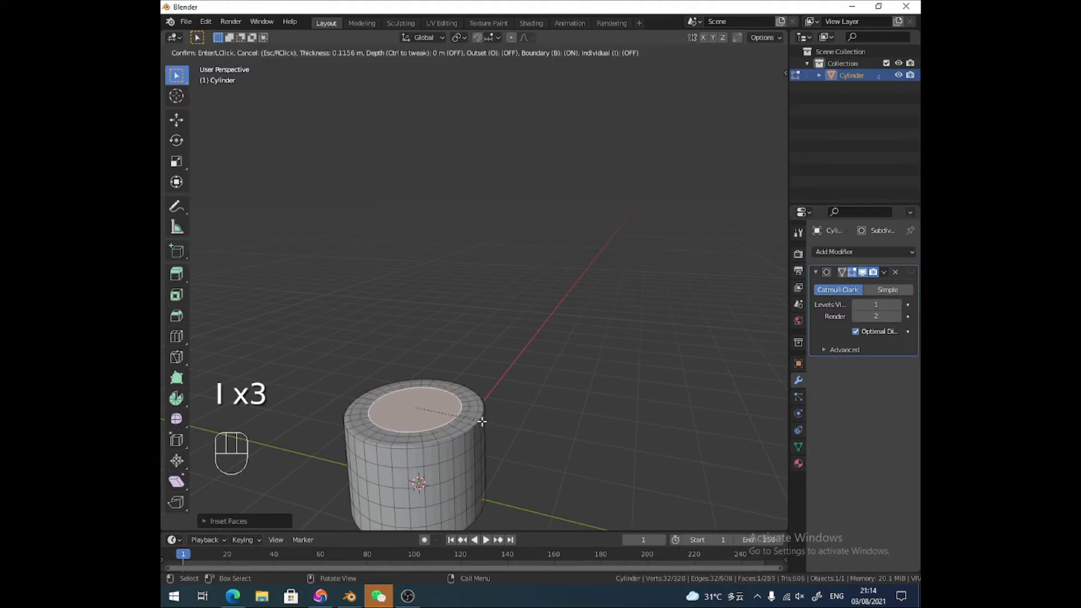
left_click(480, 422)
key("i")
left_click(471, 420)
key("i")
left_click(463, 418)
key("i")
left_click(456, 418)
key("i")
left_click(445, 416)
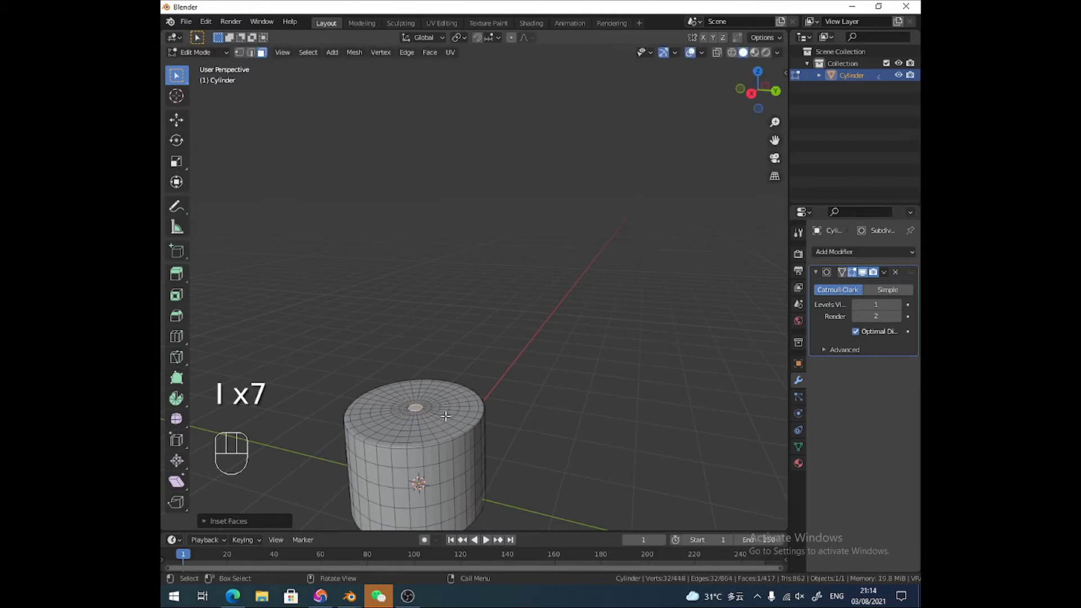
key("m")
left_click(453, 413)
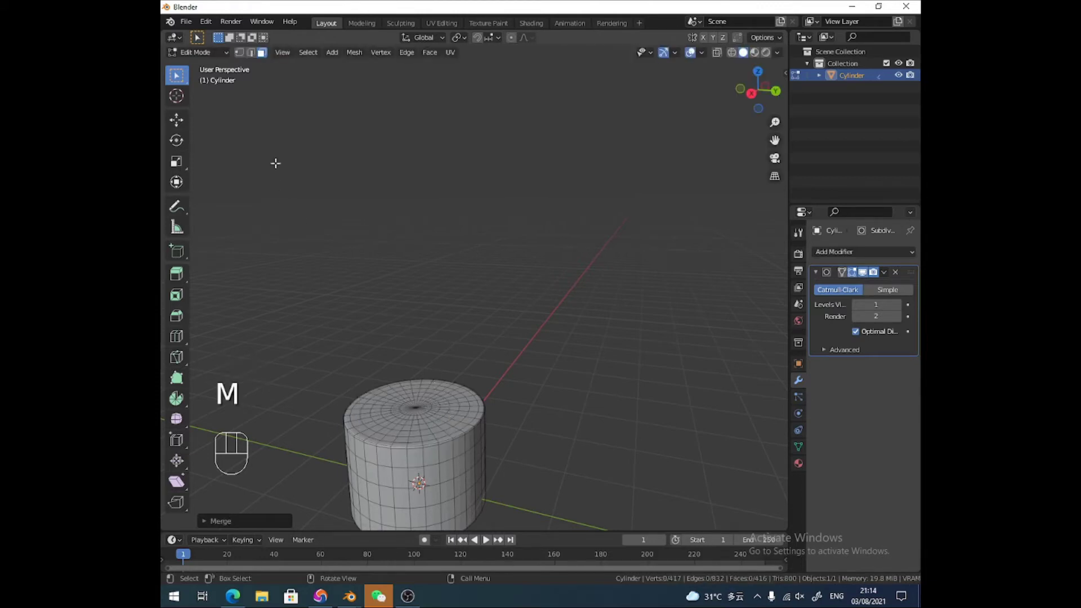
Apply the Subdivision Surface modifier in Object Mode and shade the cylinder smooth.
left_click(204, 53)
left_click(206, 70)
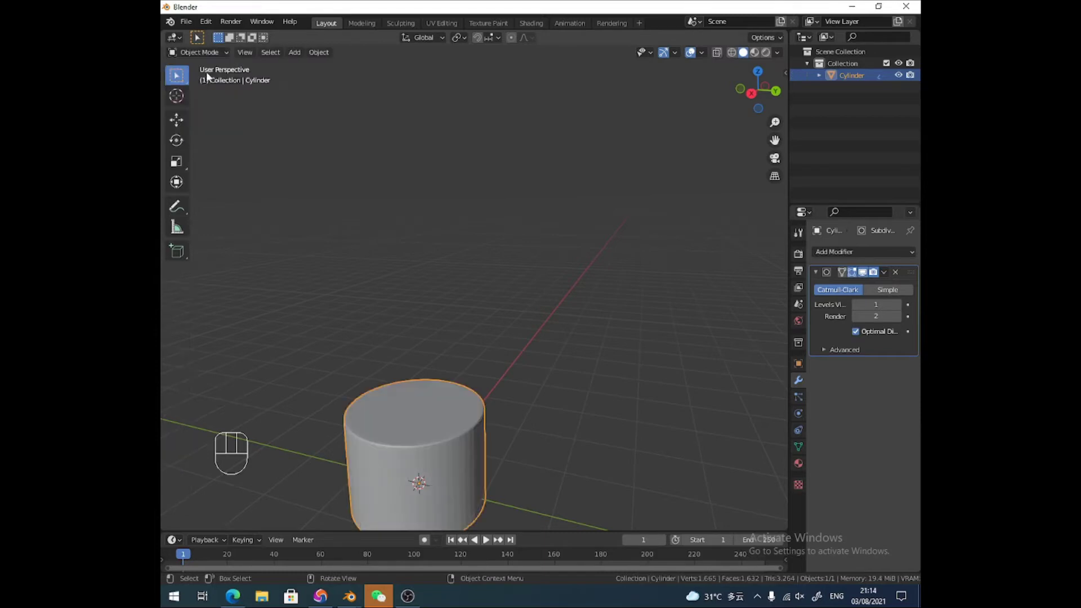
mouse_move(437, 382)
middle_mouse_down()
mouse_move(448, 381)
mouse_move(444, 369)
middle_mouse_up()
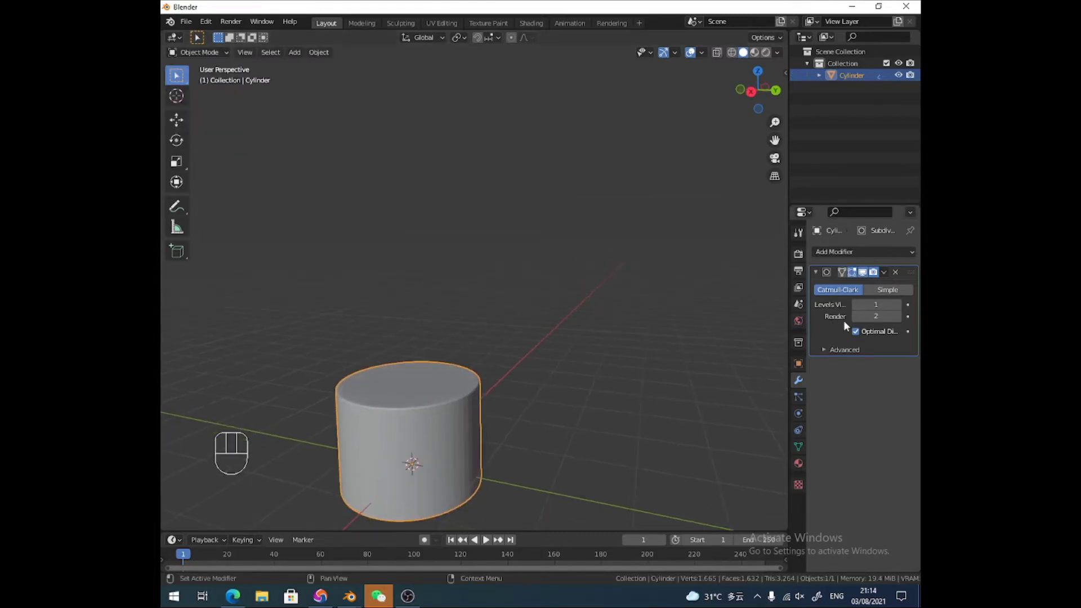
key("ctrl+a")
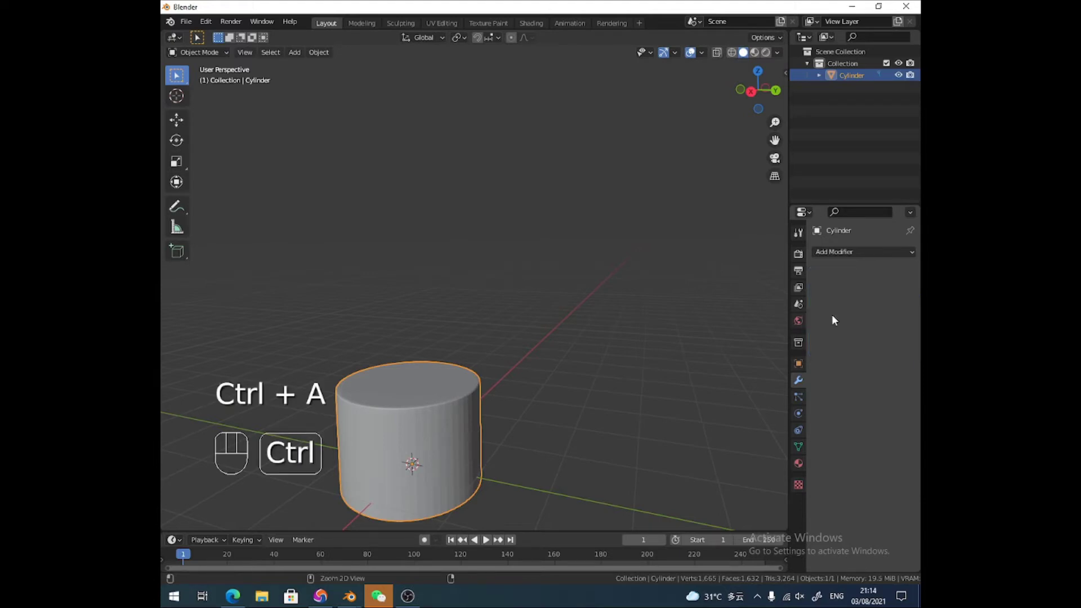
right_click(427, 406)
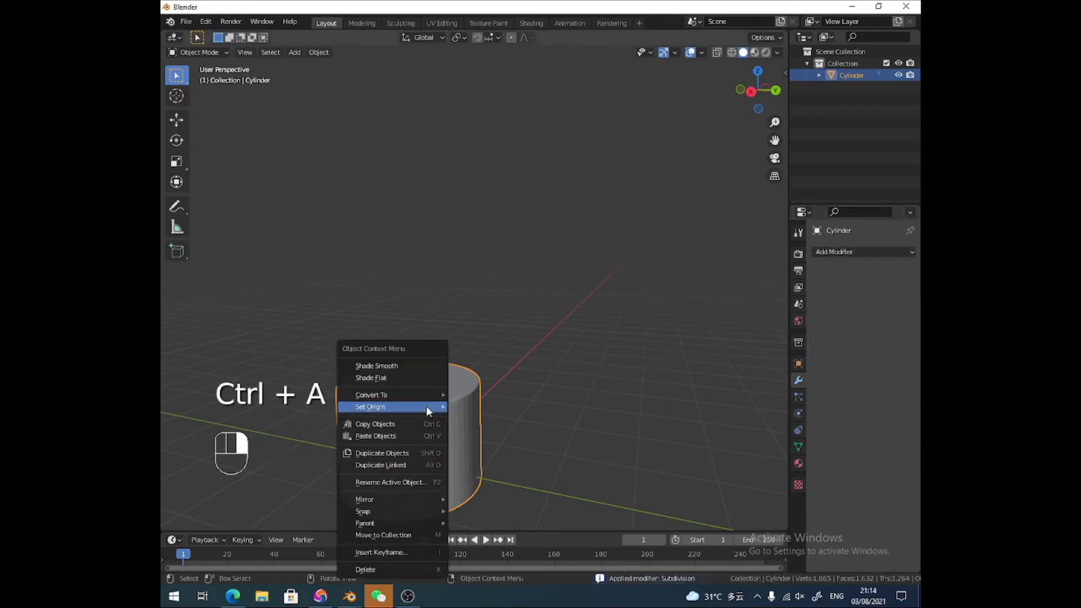
left_click(396, 366)
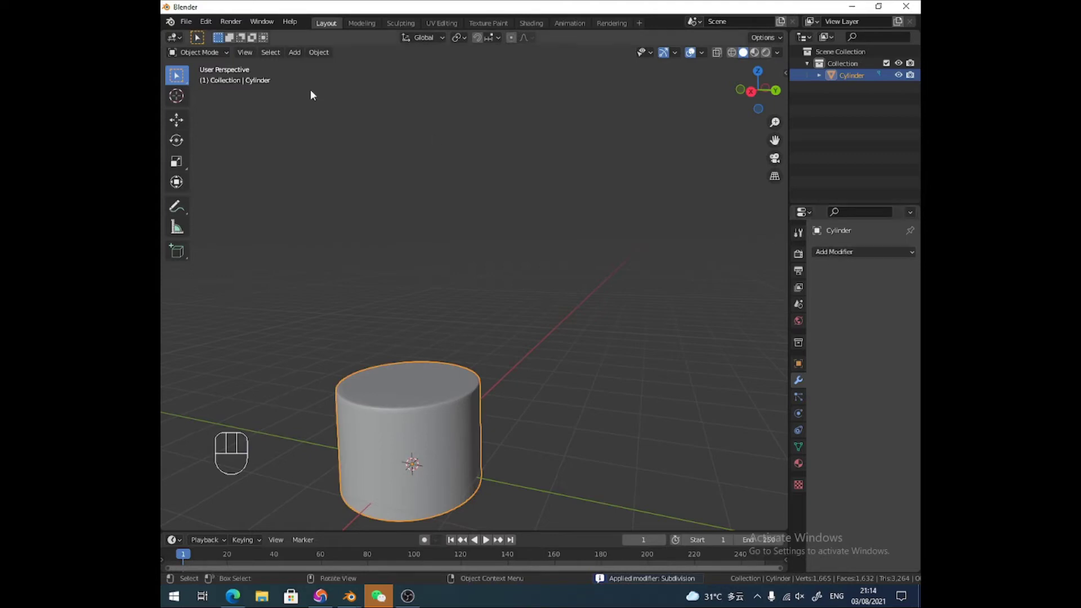
left_click(293, 52)
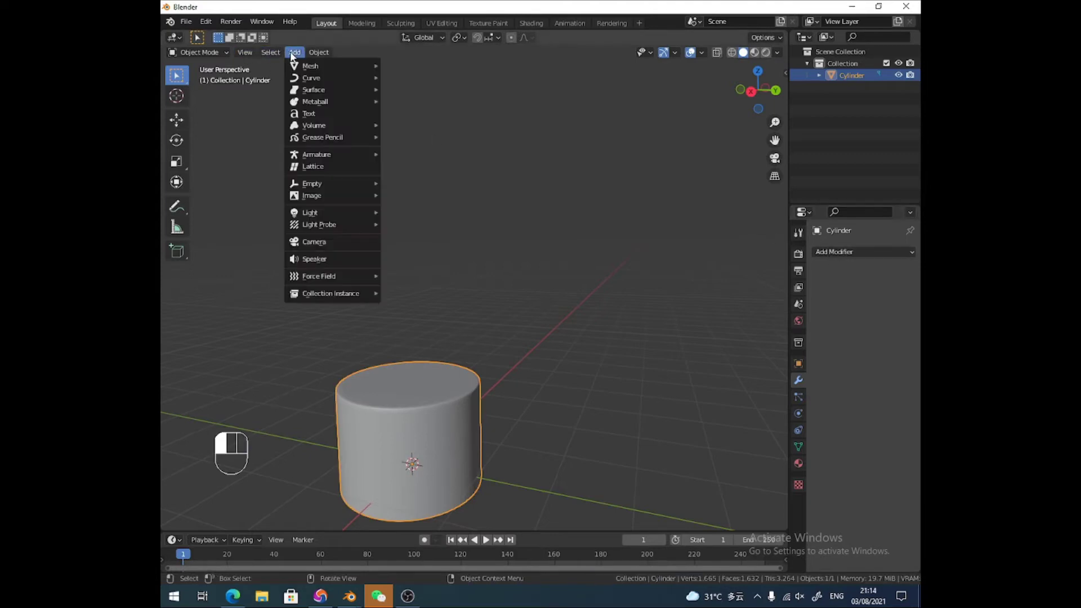
Search Preferences add-ons for 'bol' to confirm Add Mesh: BoltFactory is enabled.
left_click(205, 21)
left_click(240, 190)
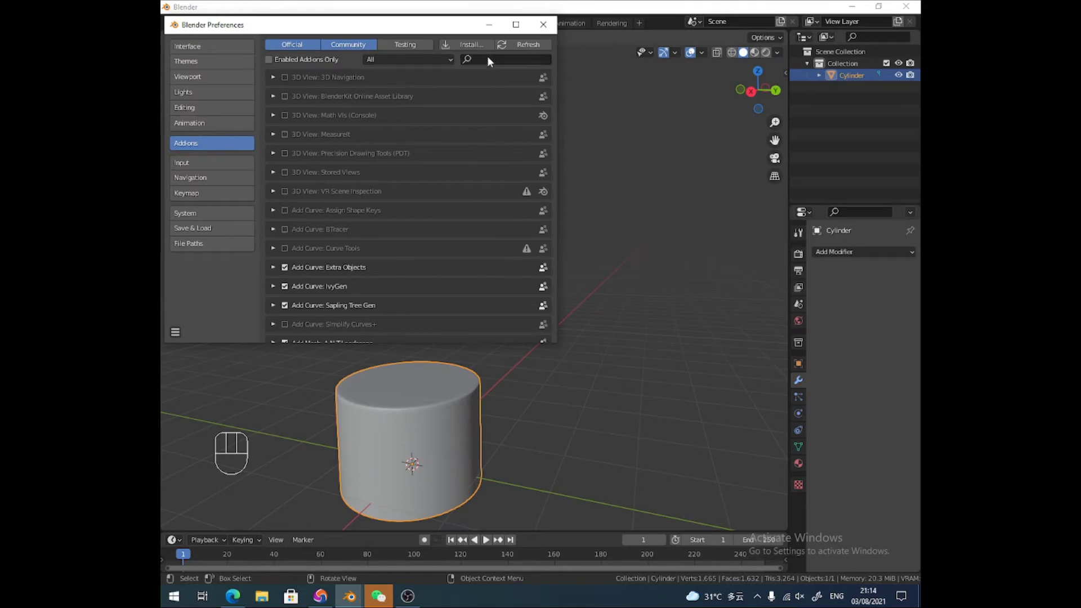
left_click(490, 59)
type("boltfact")
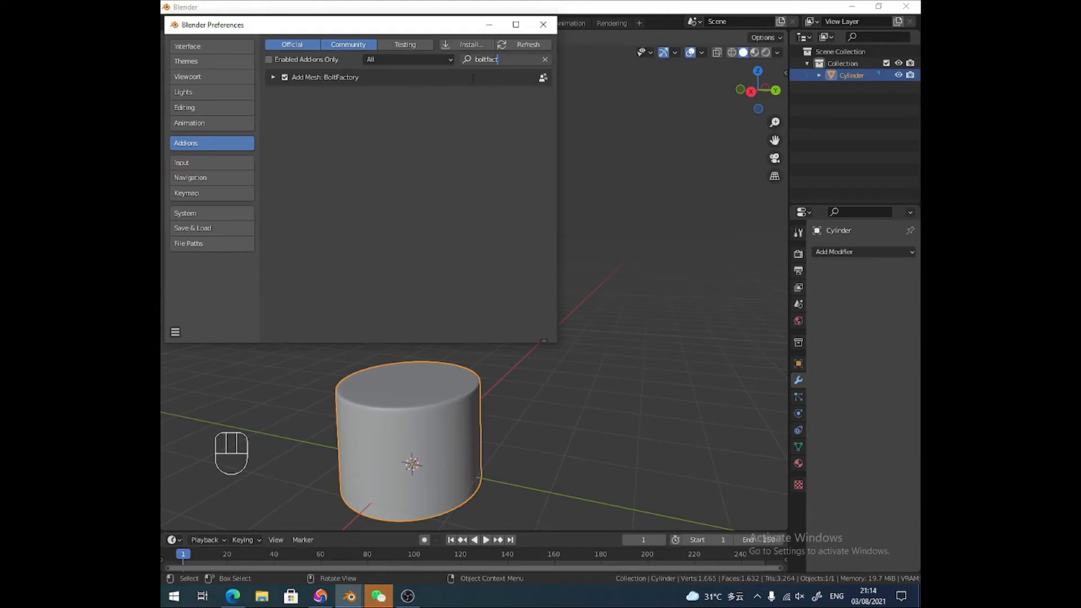
left_click(544, 24)
Add a Bolt mesh object to the scene.
left_click(295, 52)
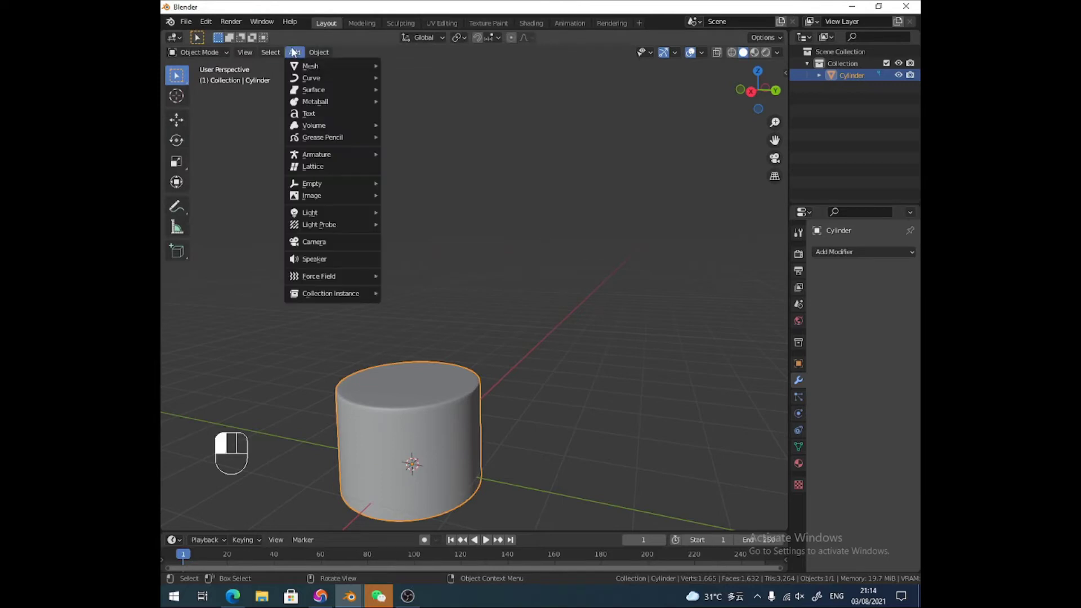
mouse_move(304, 66)
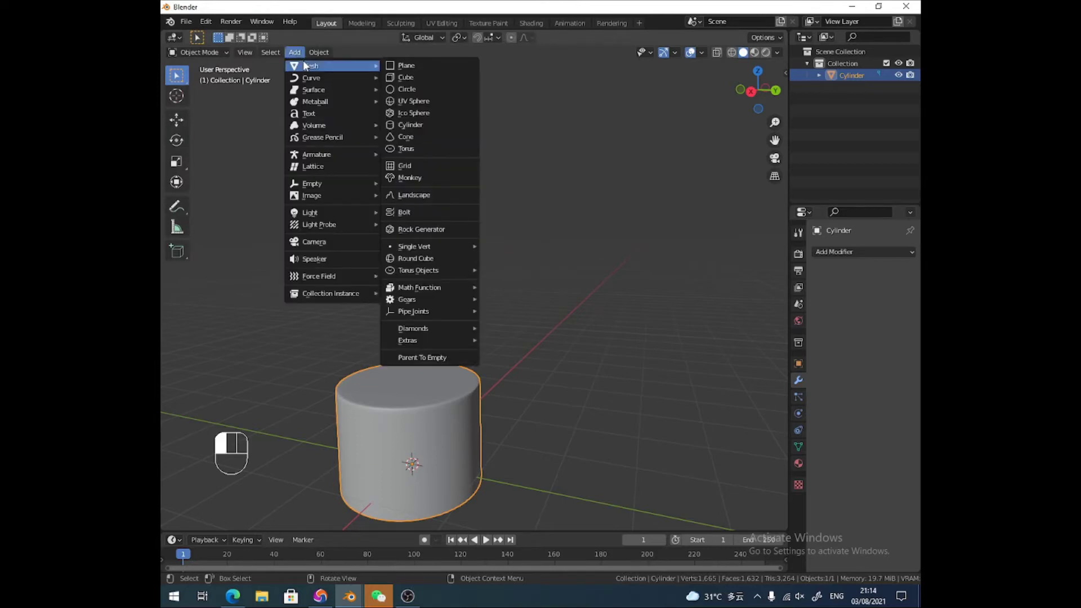
left_click(398, 213)
scroll(431, 210, "down", 3)
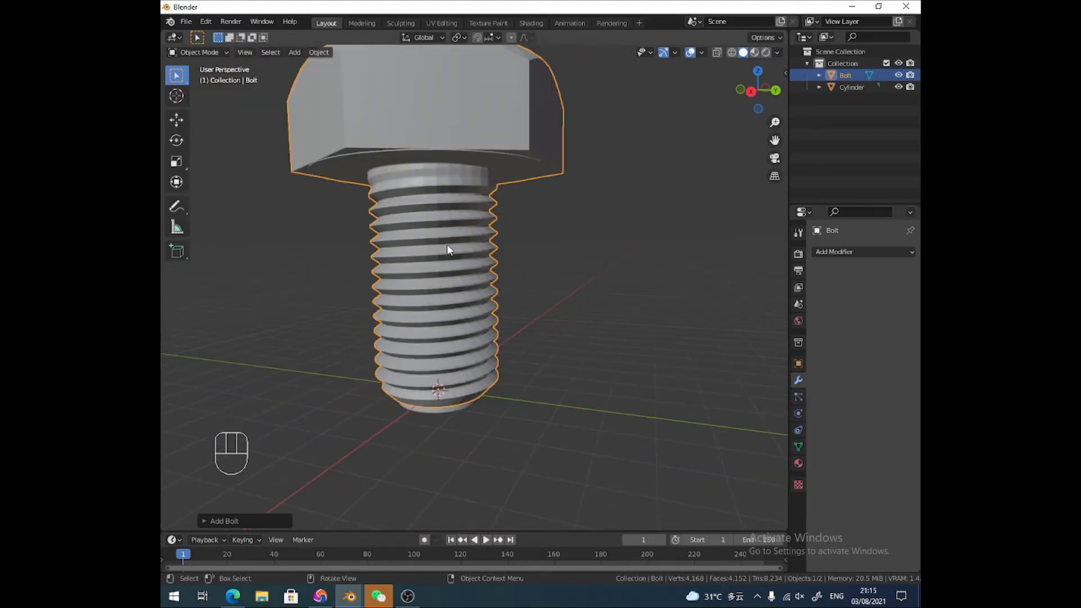
middle_click_drag(450, 246, 457, 235)
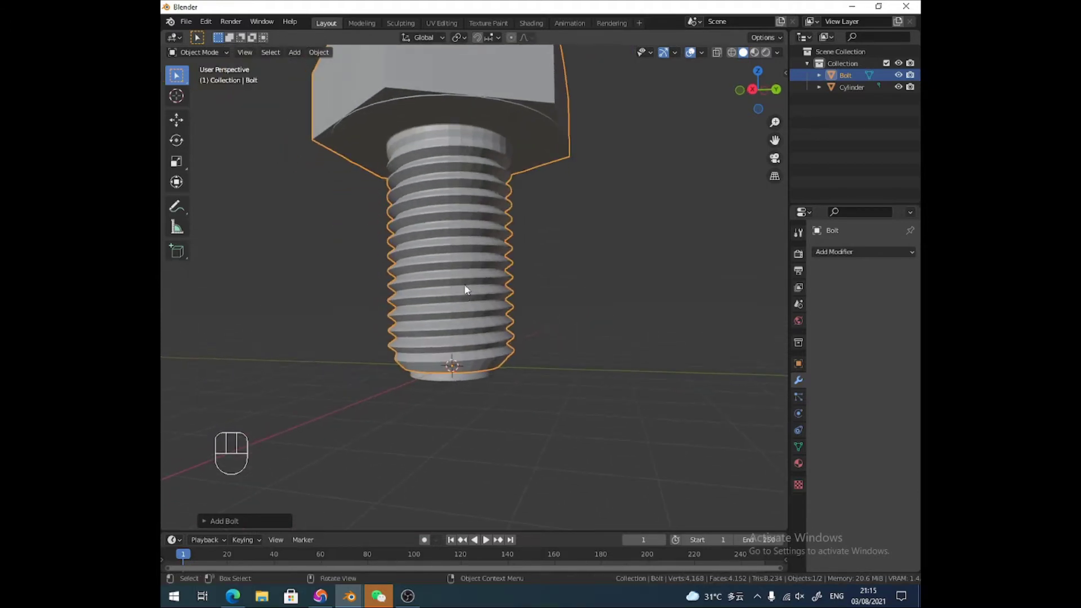
scroll(440, 256, "up", 3)
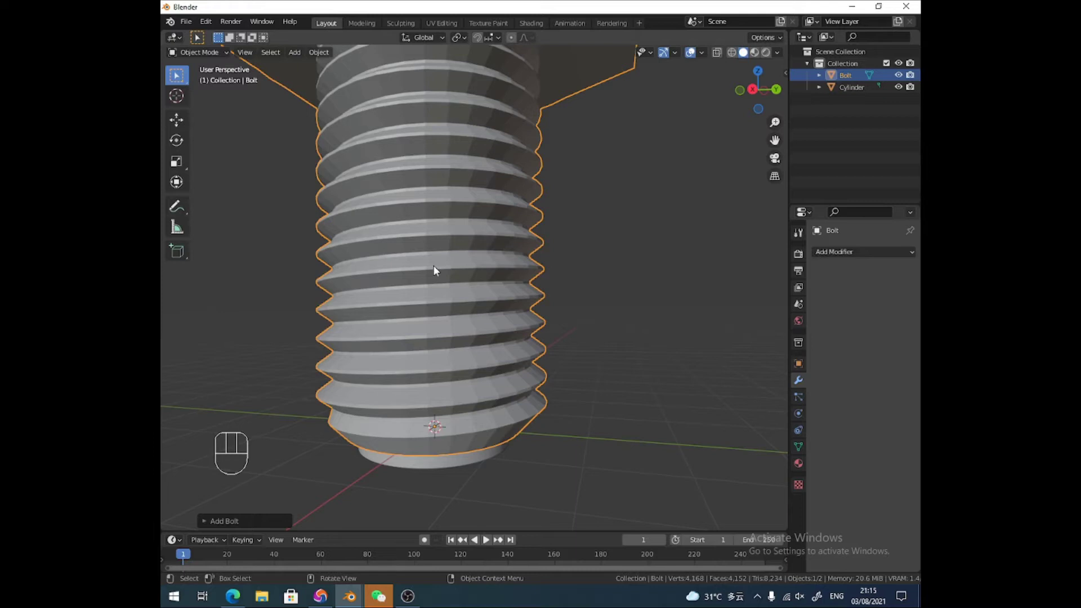
Set the bolt to a hex head, 3.4 m thread length, 3 m major diameter, 0.35 m pitch.
left_click(214, 519)
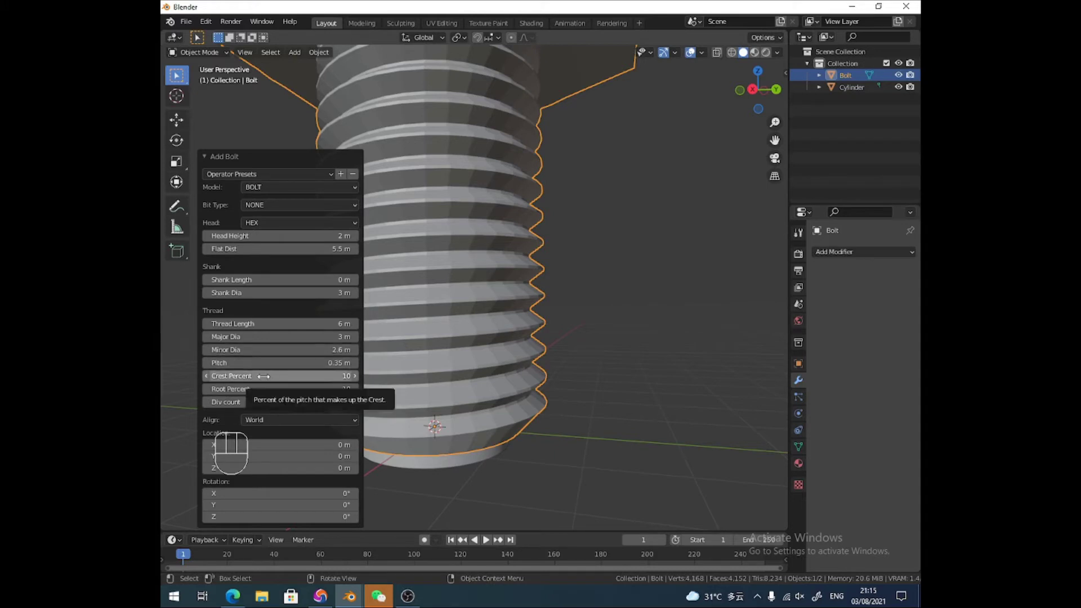
left_click_drag(263, 376, 284, 376)
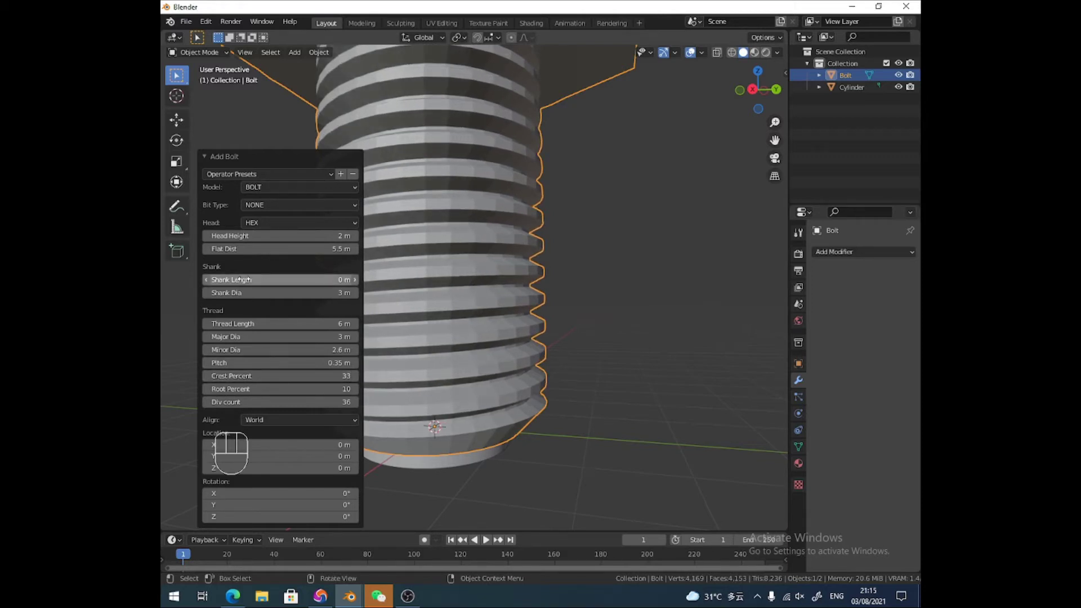
left_click_drag(287, 282, 287, 283)
left_click_drag(283, 320, 263, 324)
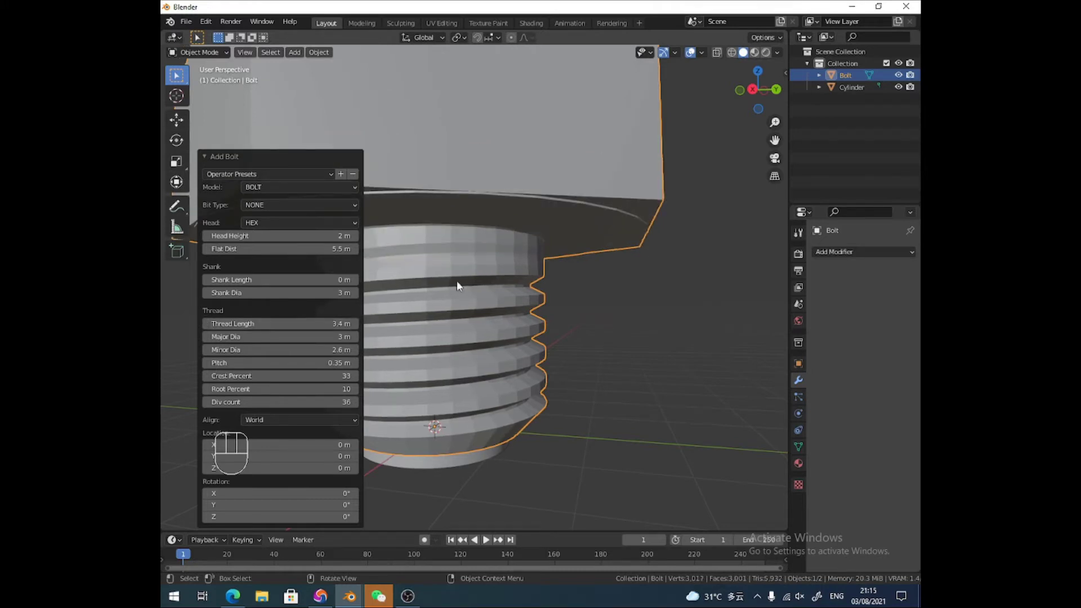
left_click(538, 134)
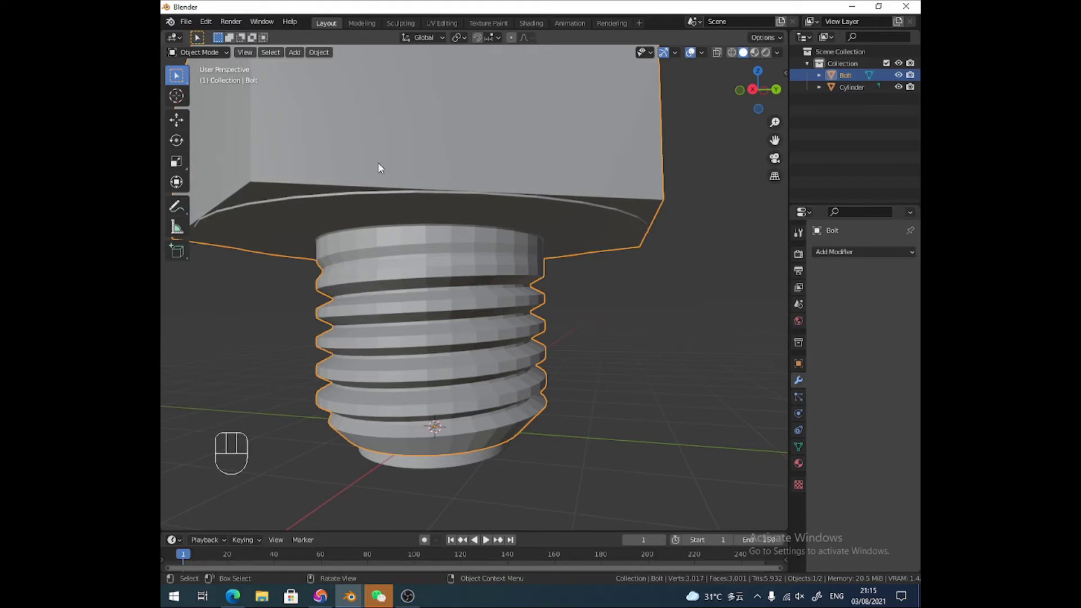
In face select mode, delete the bolt head's side faces and connected top.
key("Tab")
scroll(461, 209, "down", 5)
key("3")
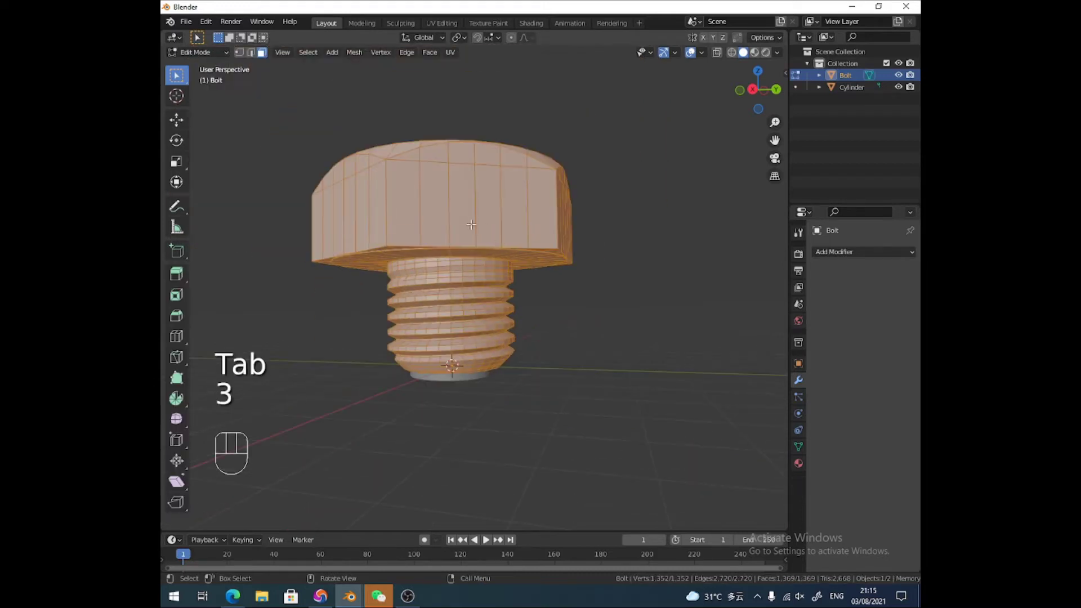
left_click(470, 215, "alt")
key("x")
left_click(471, 216)
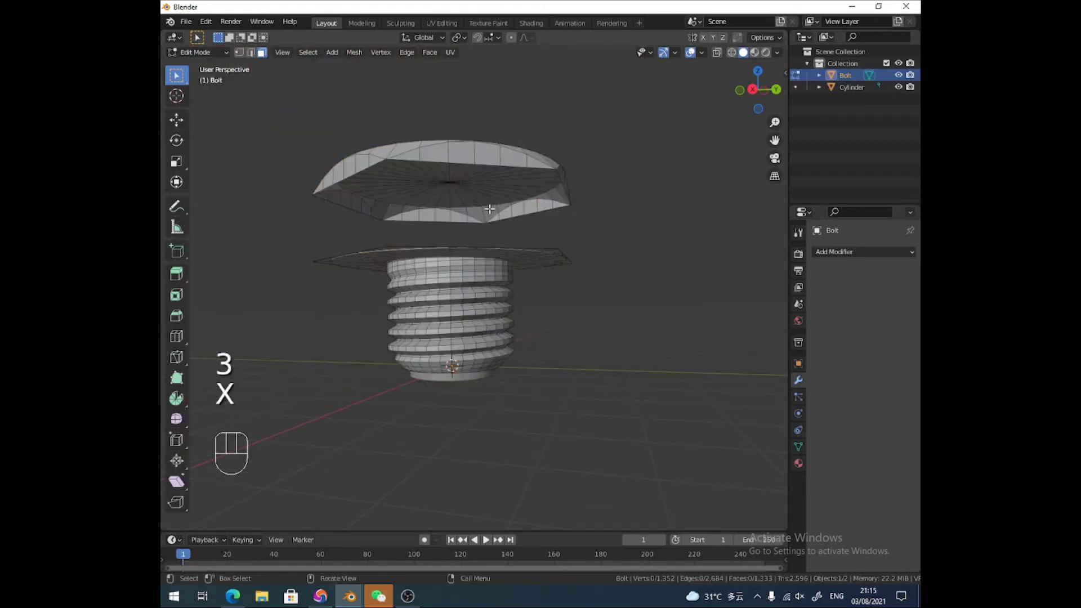
key("l")
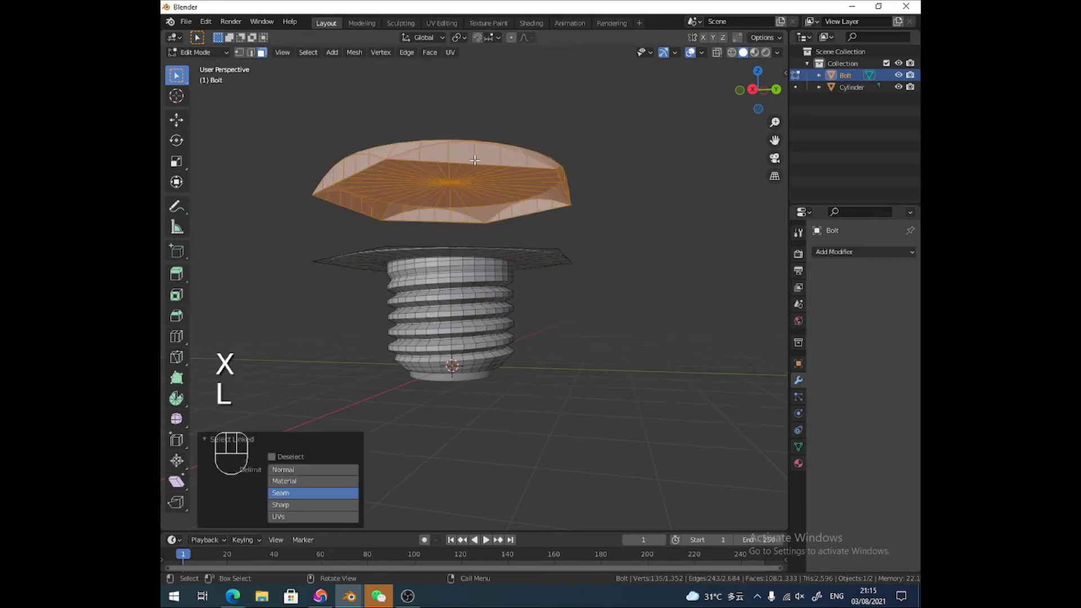
key("x")
left_click(474, 160)
Delete the remaining top ring and hex ring, leaving only the threaded shank.
middle_click_drag(520, 249, 525, 306)
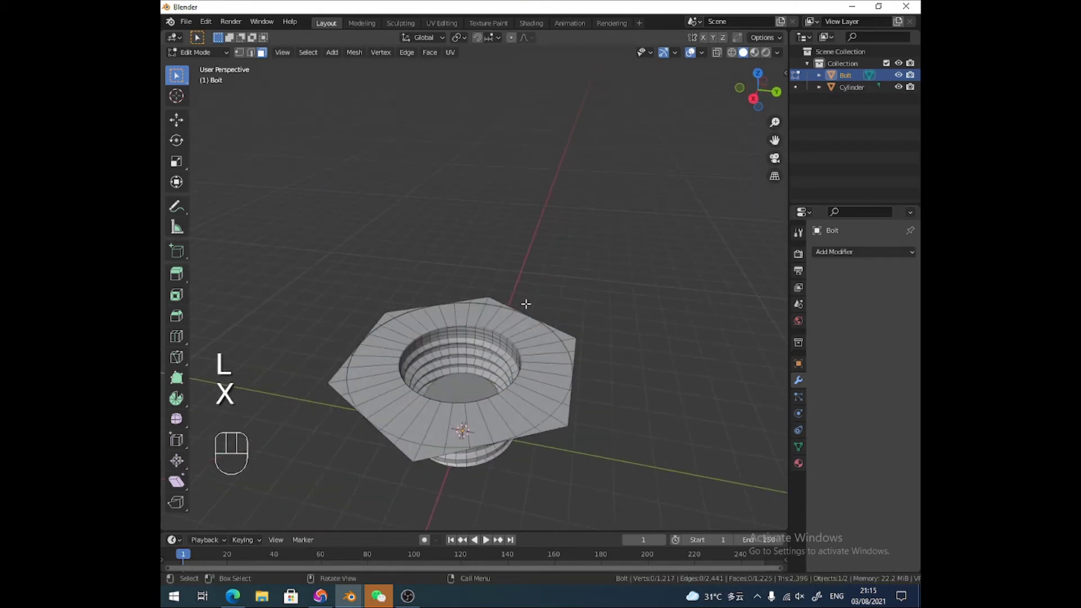
left_click(540, 361, "alt")
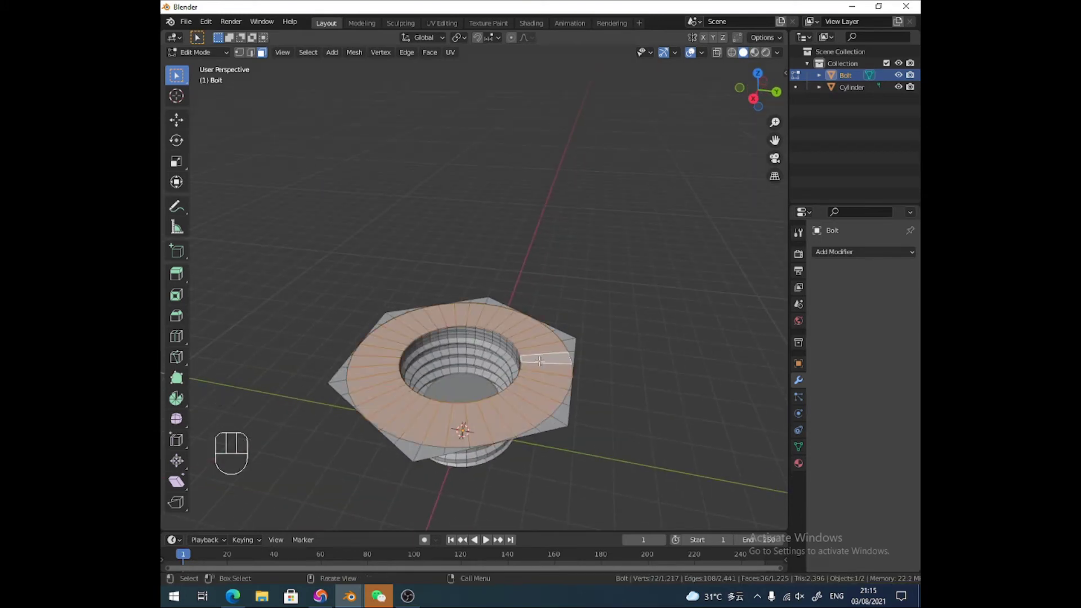
key("x")
left_click(570, 344)
key("l")
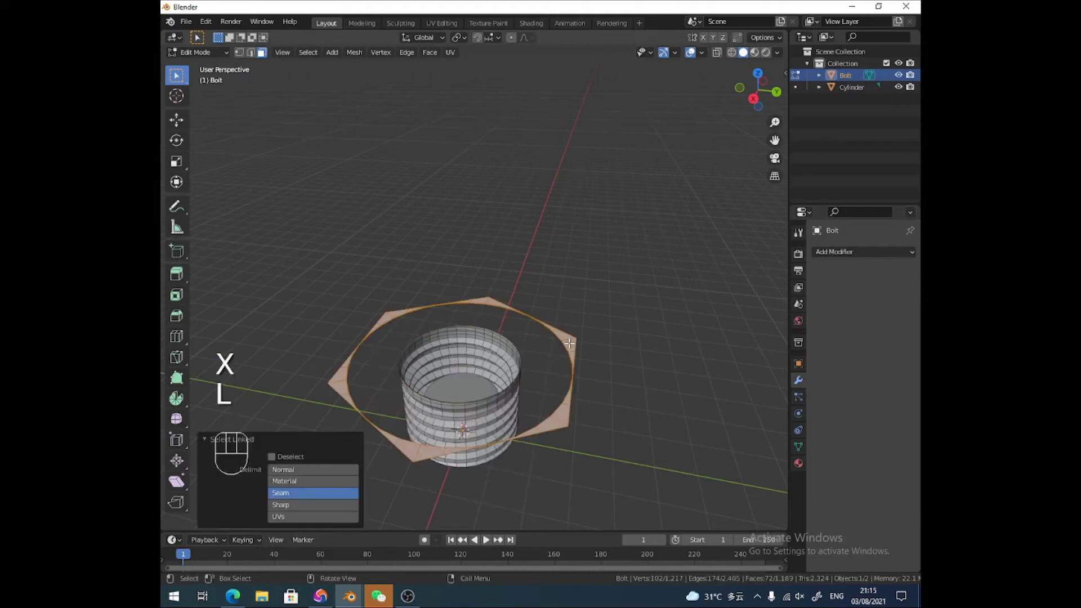
key("x")
left_click(568, 343)
middle_click_drag(569, 345, 569, 292)
Scale the bolt down to 0.693 in Object Mode.
key("Tab")
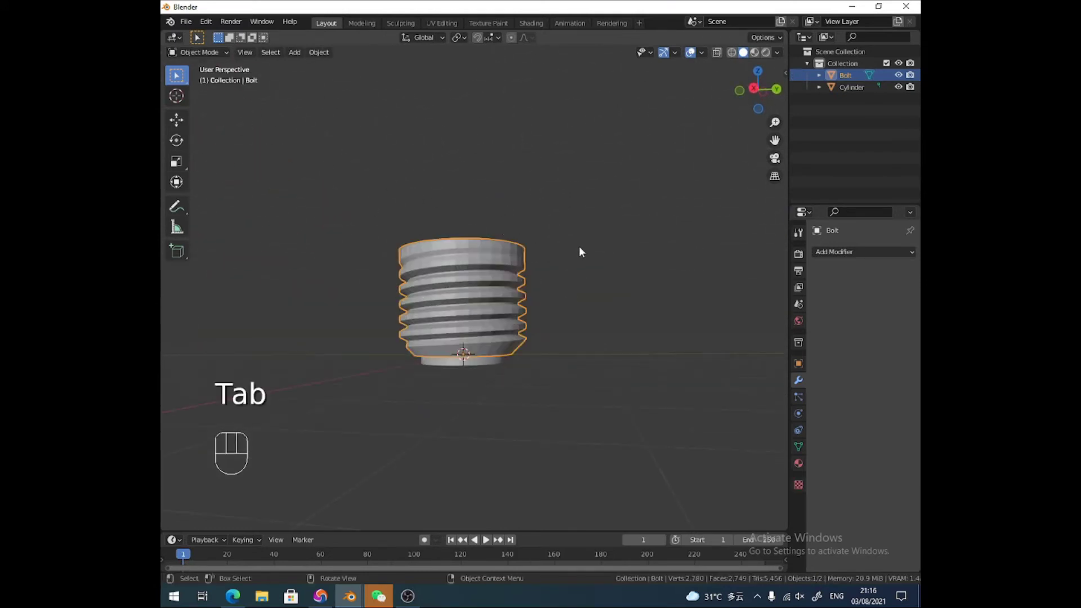
key("s")
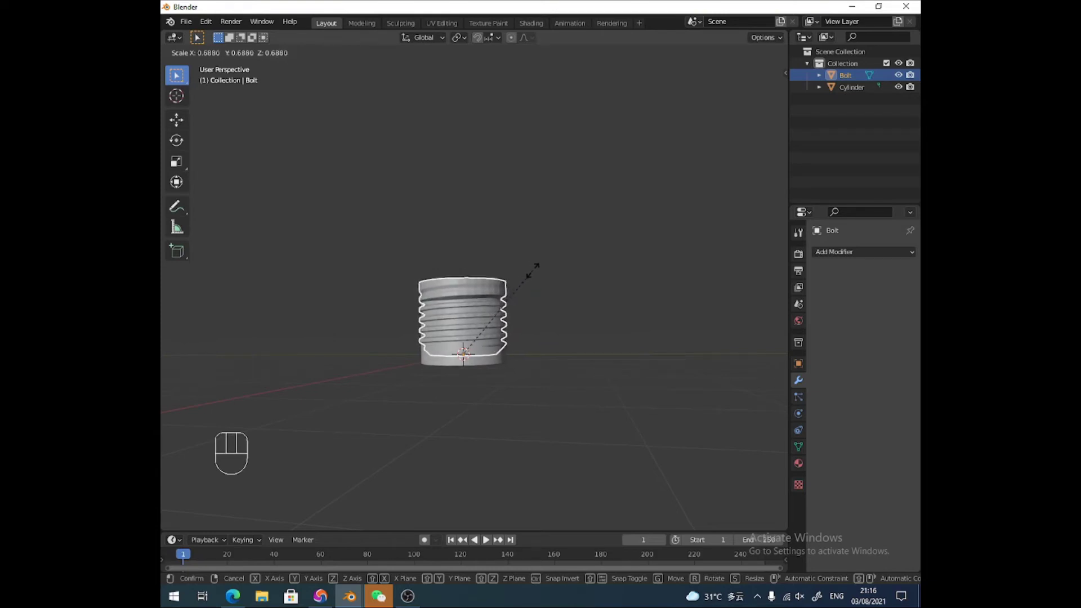
left_click(533, 267)
Move the bolt 0.15098 m along the Z axis.
scroll(512, 319, "up", 3)
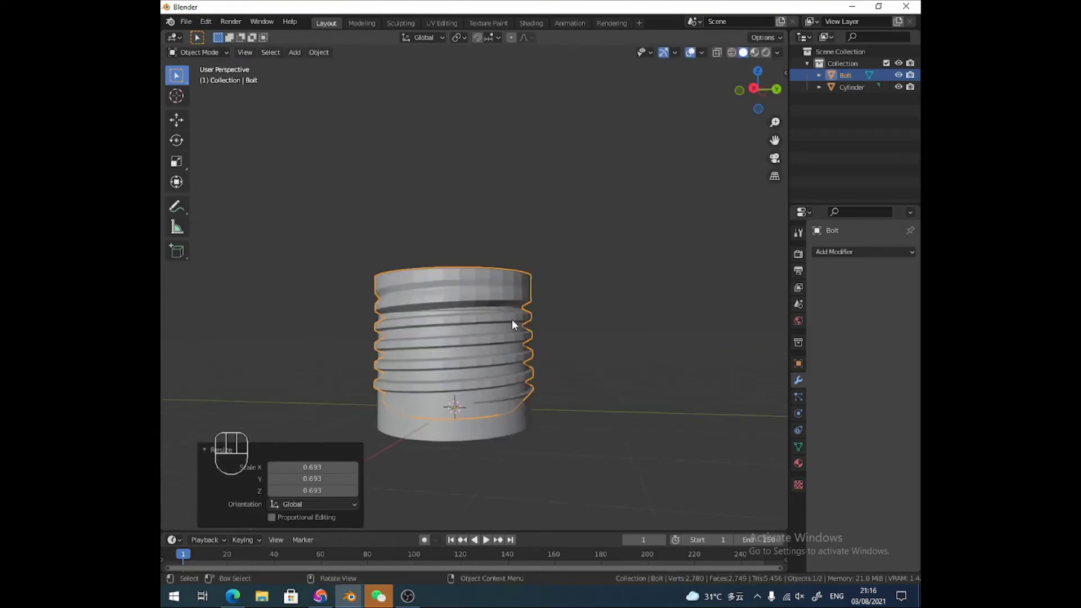
scroll(512, 319, "up", 2)
scroll(511, 338, "down", 3, "shift")
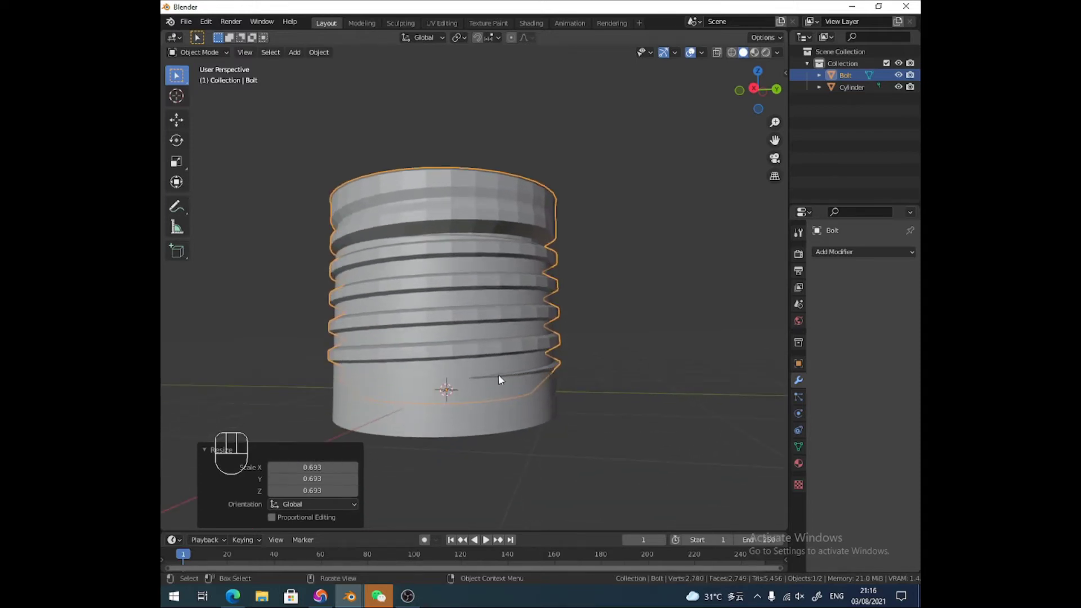
middle_click_drag(519, 341, 493, 322)
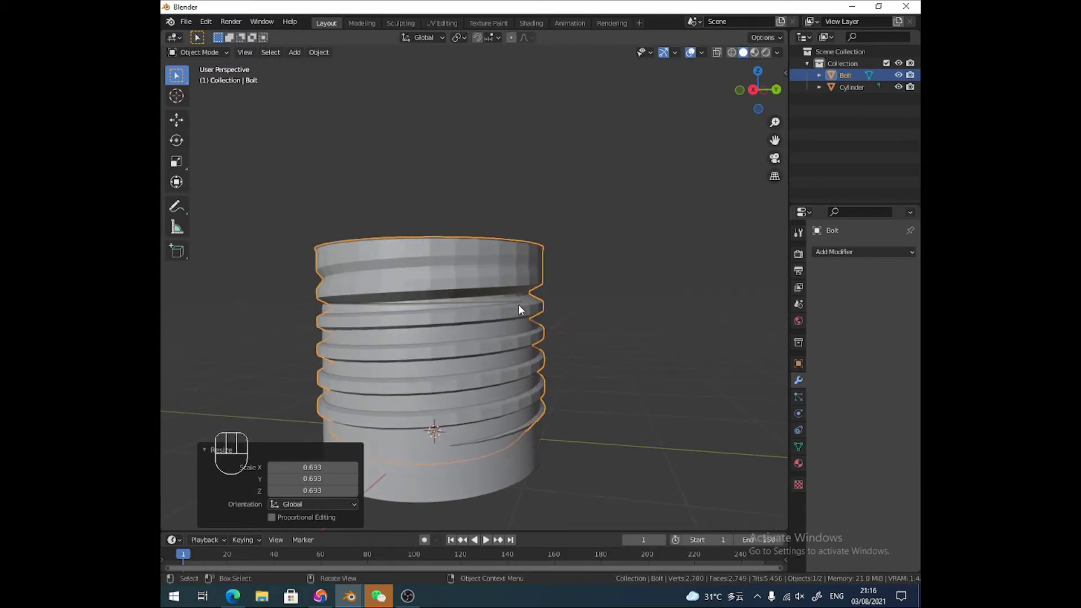
key("g")
key("z")
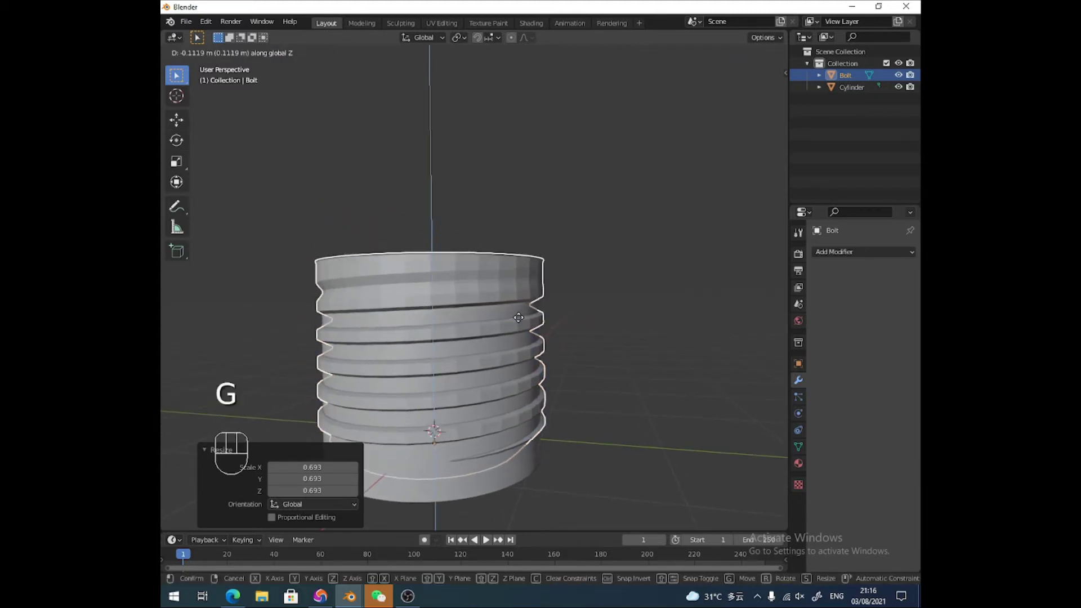
left_click(494, 267)
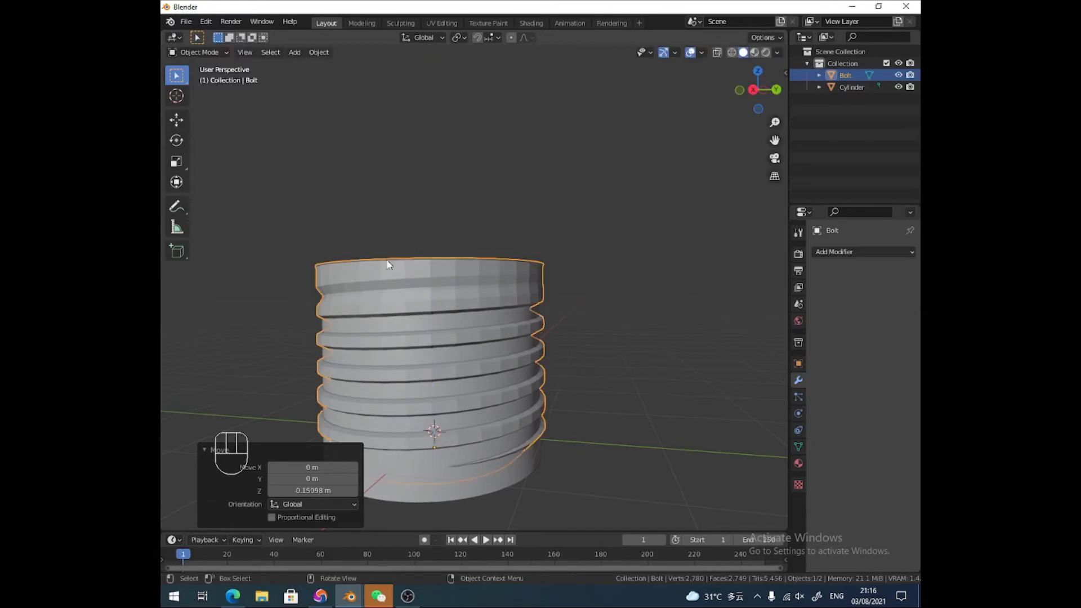
Delete the Bolt's top ring of faces in Edit Mode, then return to Object Mode.
key("Tab")
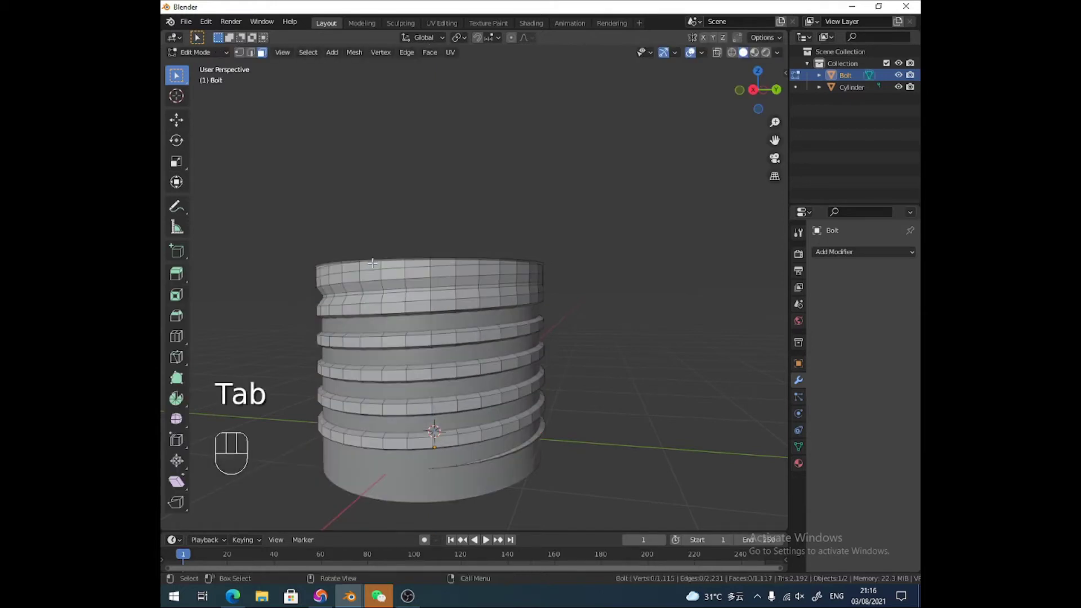
scroll(372, 263, "up", 5)
key("3")
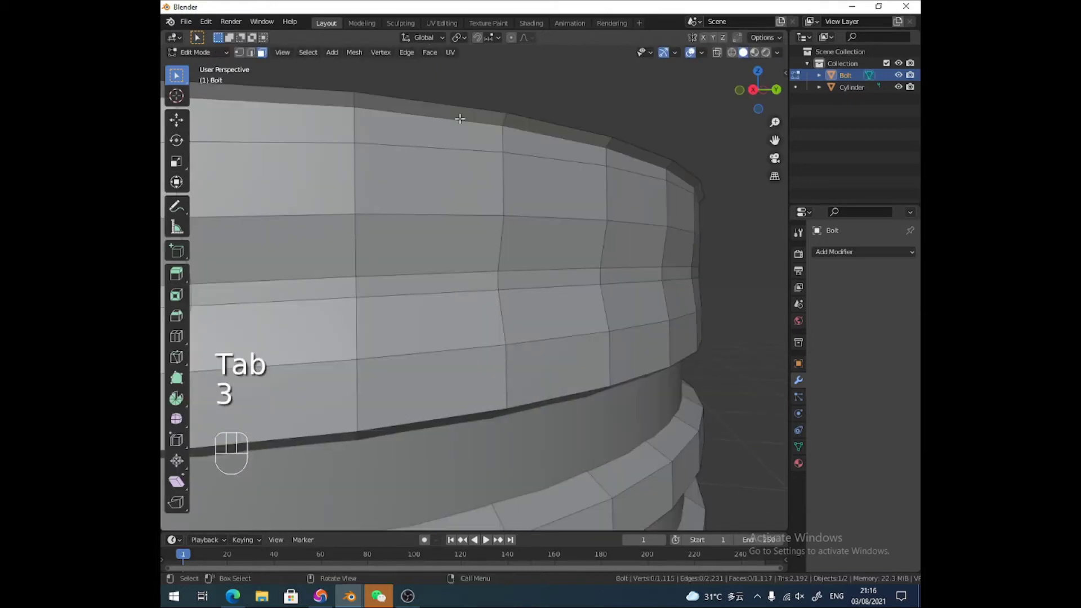
left_click(503, 120, "alt")
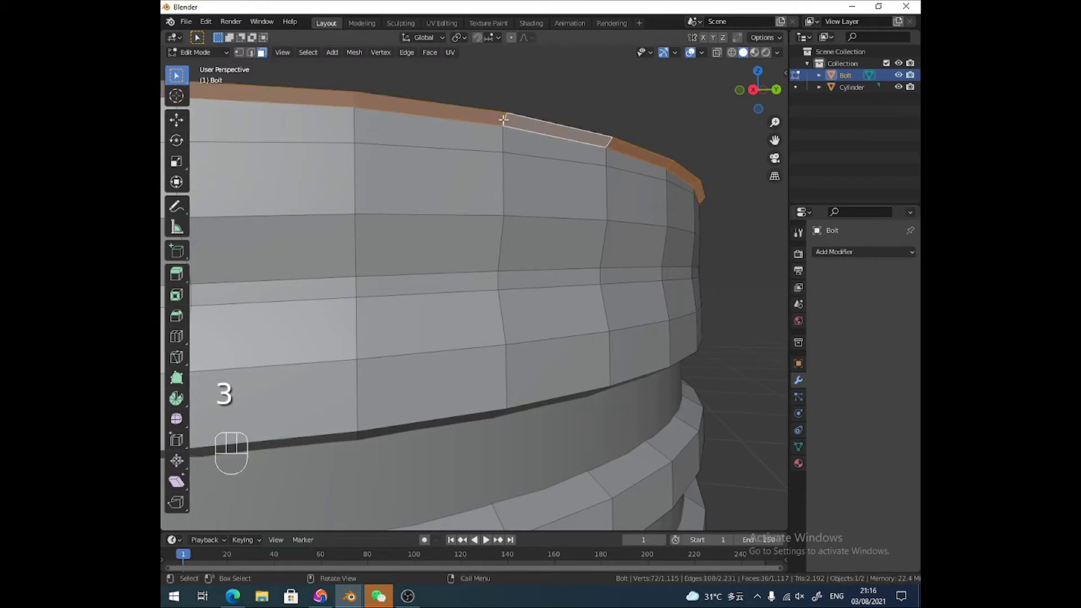
key("f")
key("x")
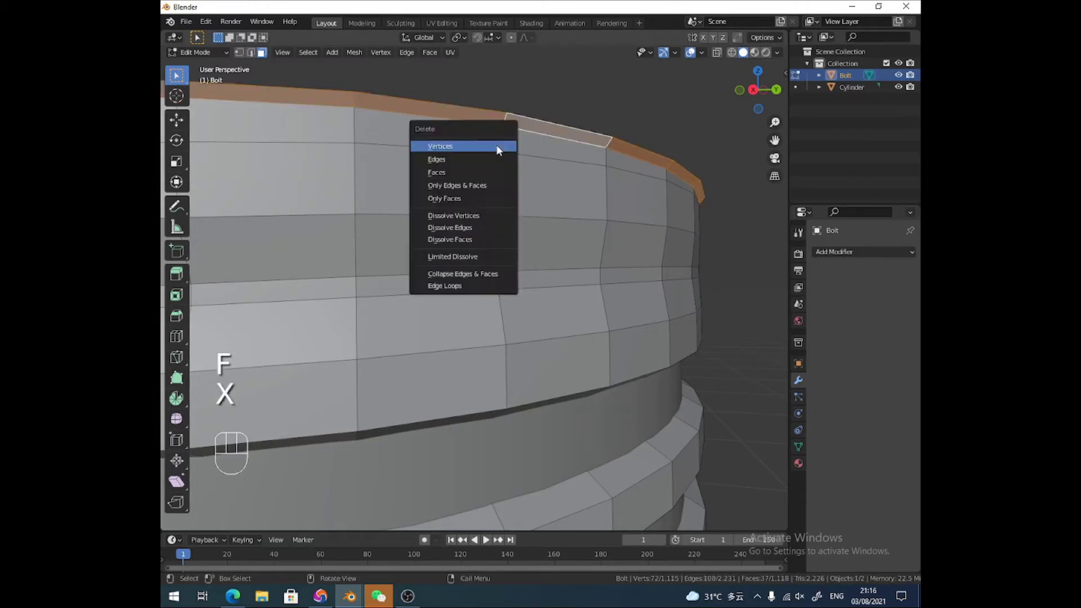
left_click(496, 146)
scroll(487, 198, "down", 5)
middle_click_drag(488, 198, 485, 214)
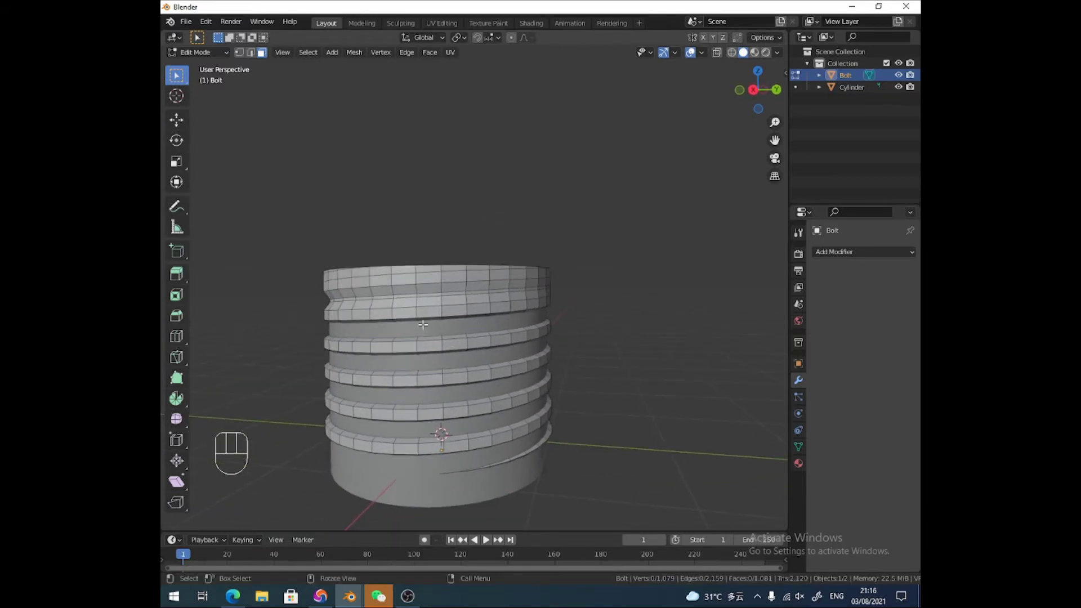
left_click(202, 53)
left_click(194, 68)
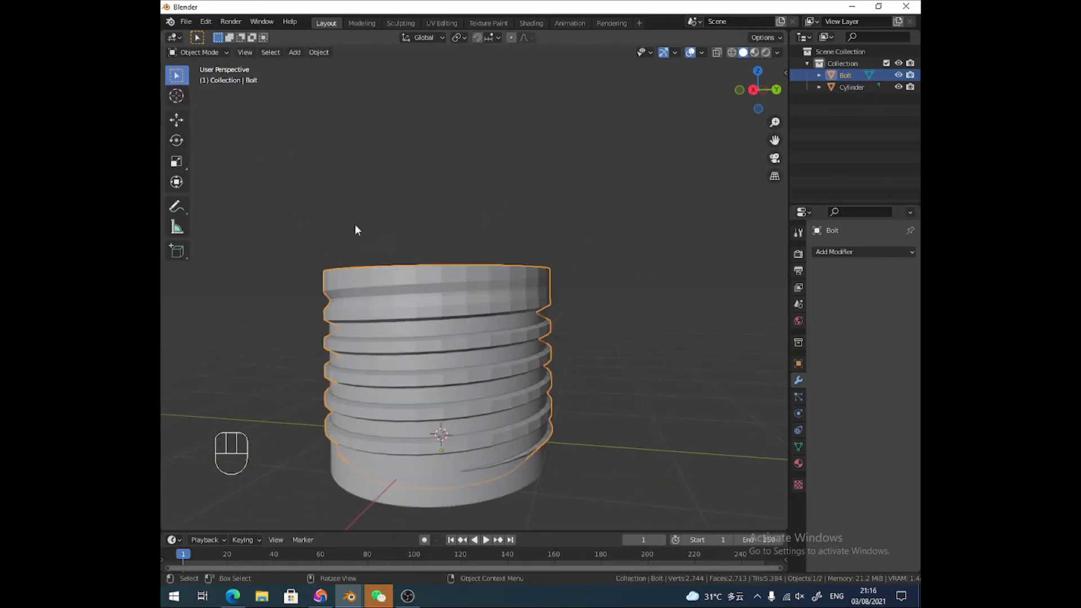
Scale the Bolt up to 1.098.
key("s")
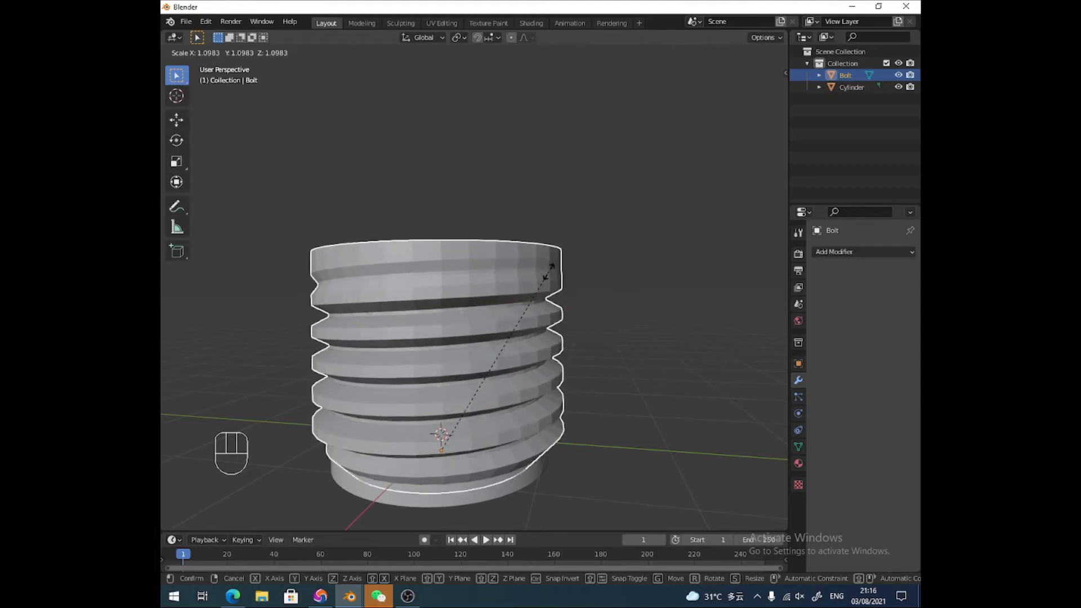
left_click(549, 271)
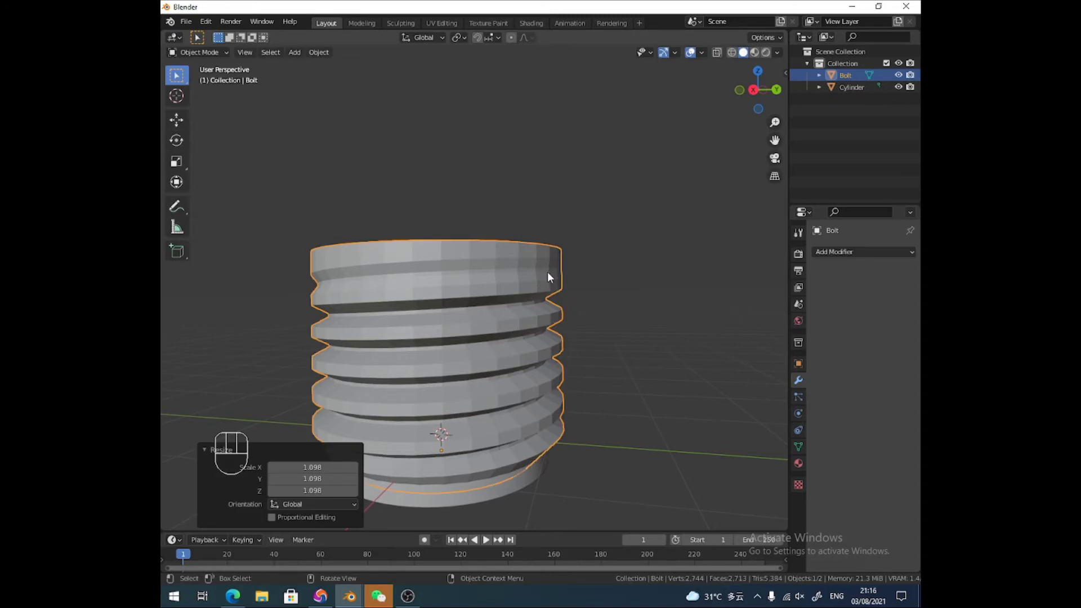
middle_click_drag(547, 272, 525, 272)
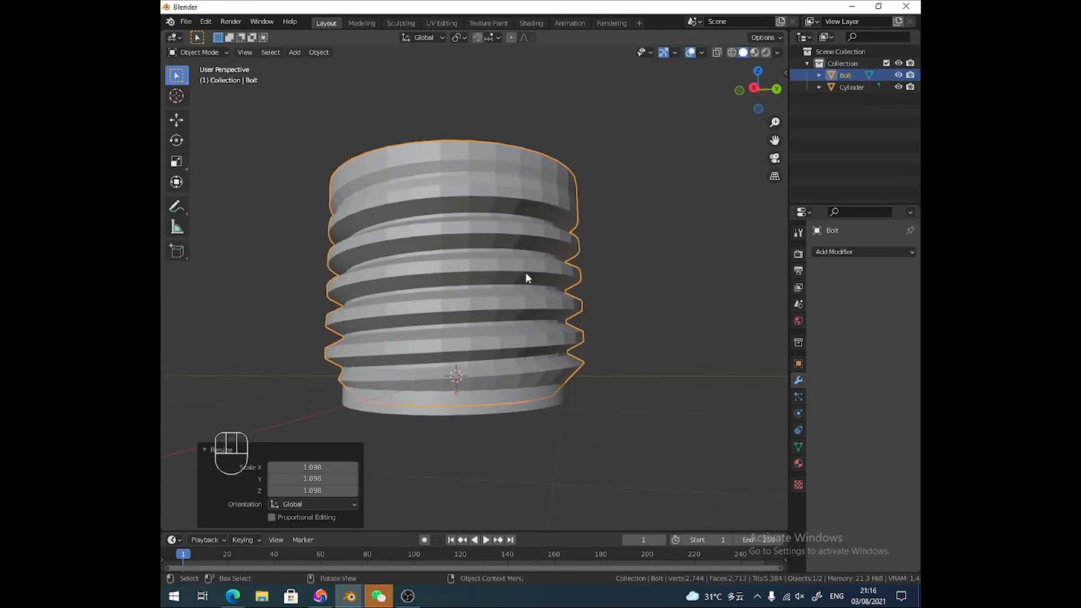
middle_click_drag(400, 377, 417, 366)
middle_click_drag(478, 345, 483, 338)
middle_click_drag(535, 246, 503, 355)
Lower the Bolt 0.132 m along Z.
key("g")
key("z")
left_click(503, 370)
middle_click_drag(503, 370, 509, 323)
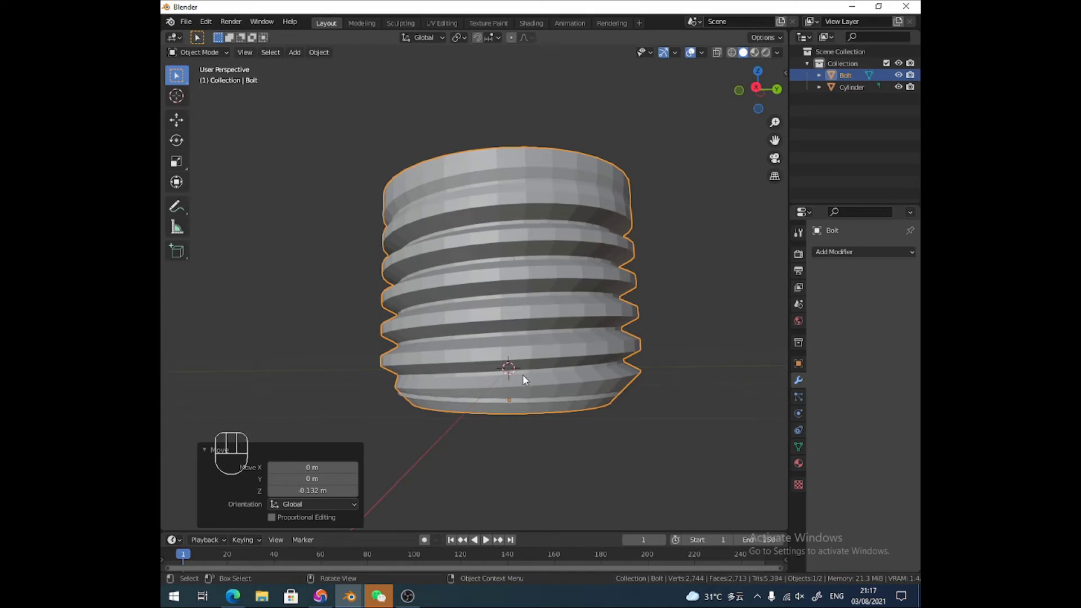
middle_click_drag(523, 377, 518, 349)
Nudge the Bolt slightly further down along Z by 0.036879 m.
left_click(515, 330)
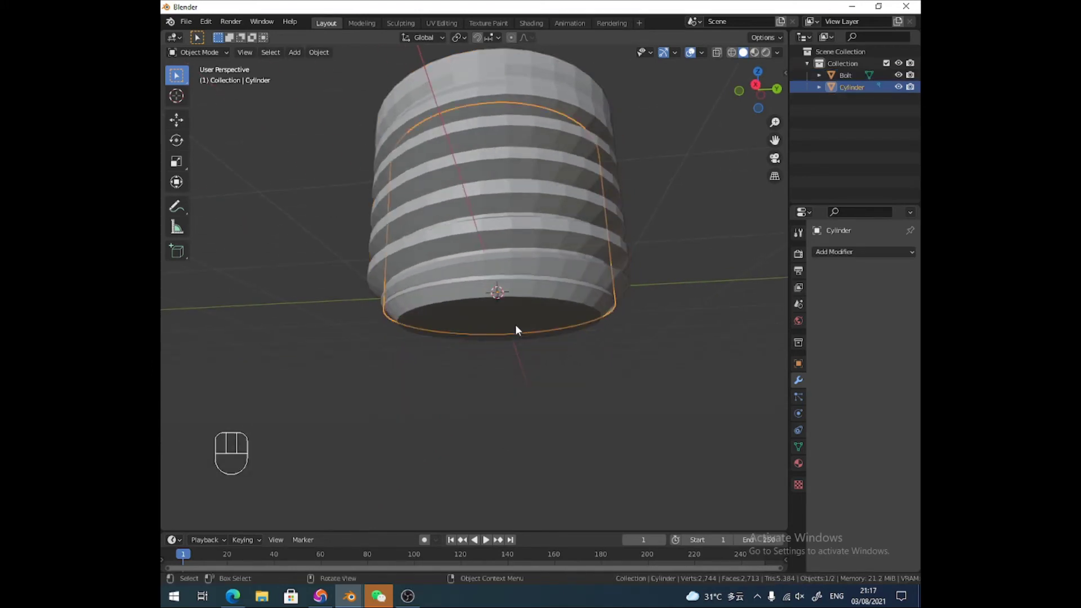
left_click(515, 324)
key("Tab")
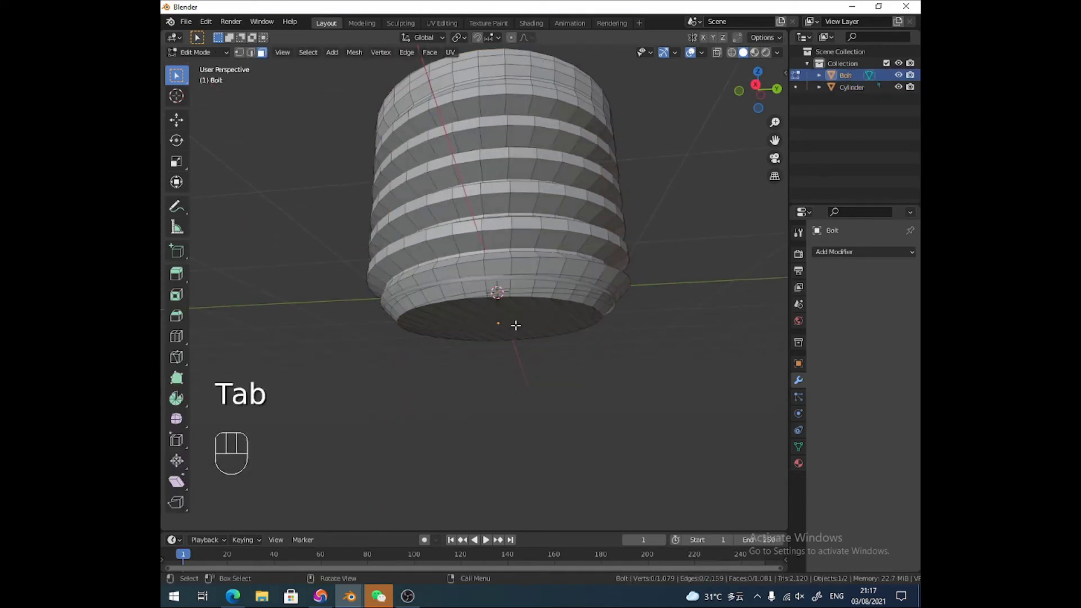
key("Tab")
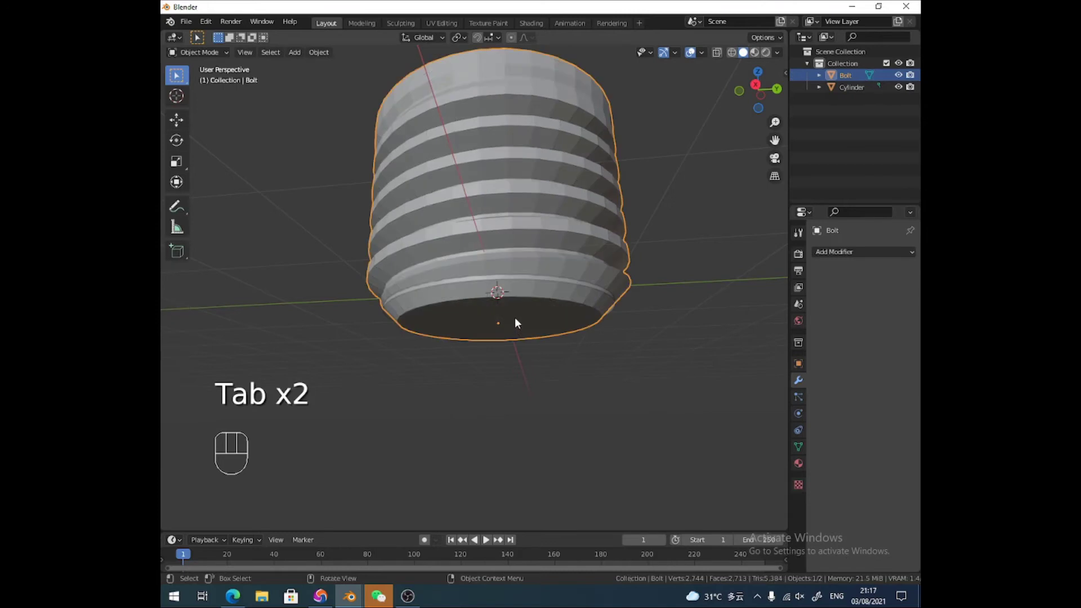
key("g")
key("z")
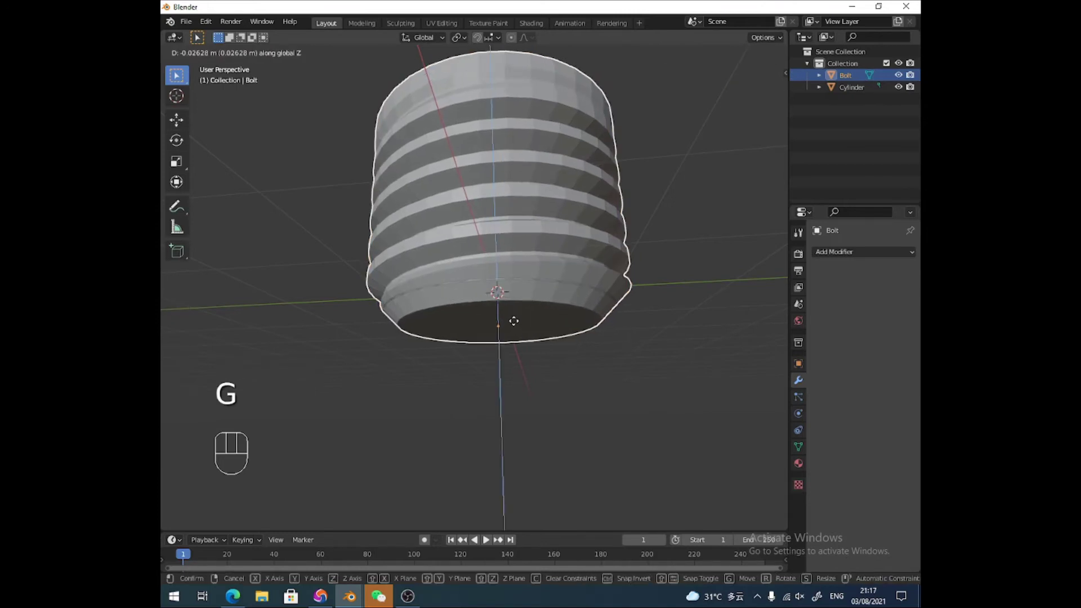
left_click(513, 322)
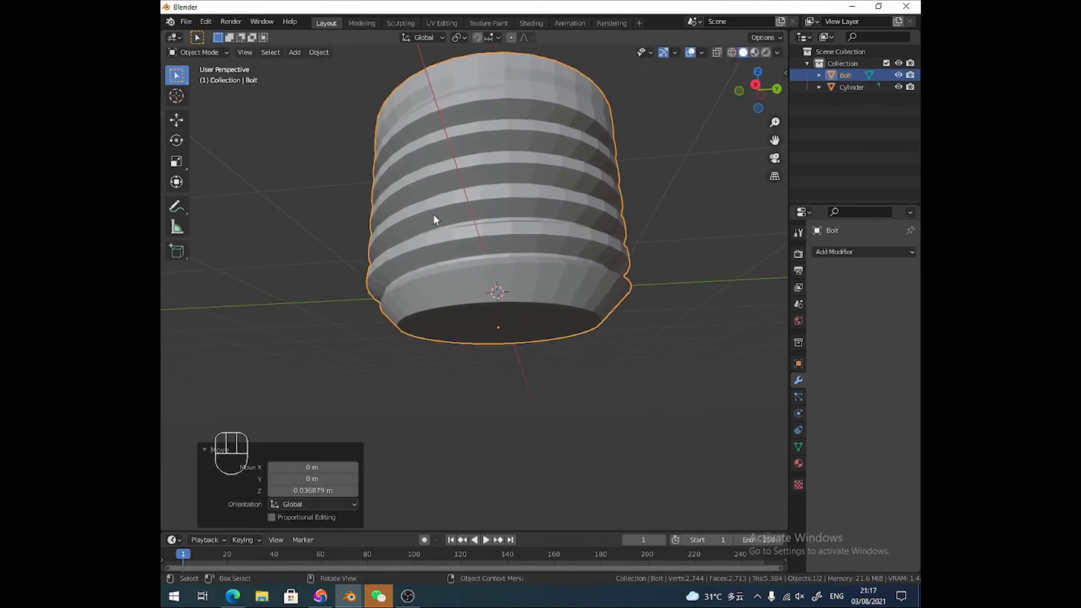
Shrink the Bolt to 0.989 and select the Cylinder in the Outliner.
key("s")
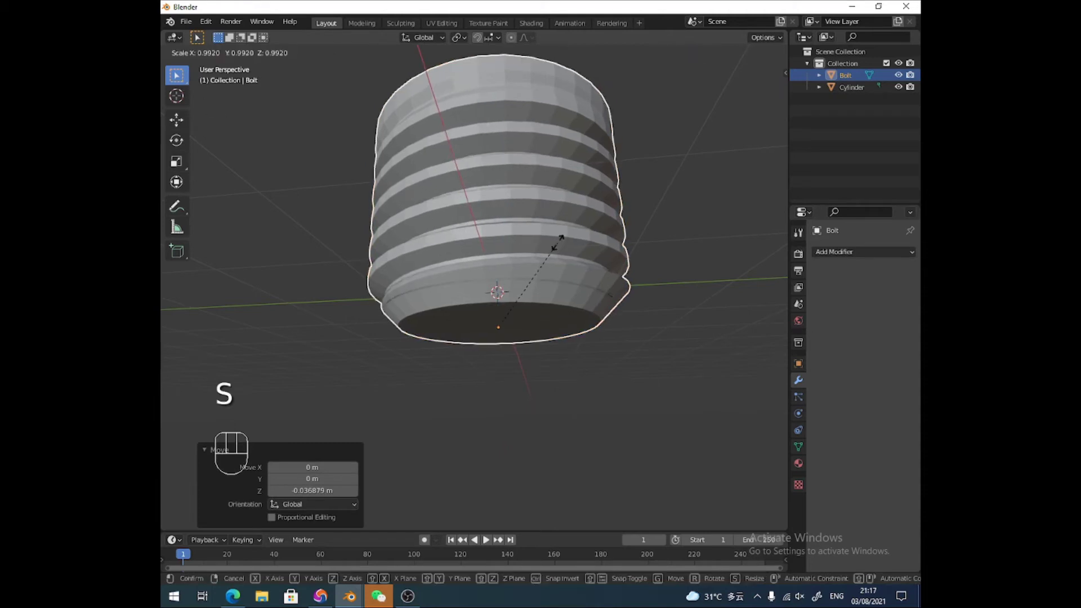
left_click(510, 237)
middle_click_drag(510, 241, 495, 236)
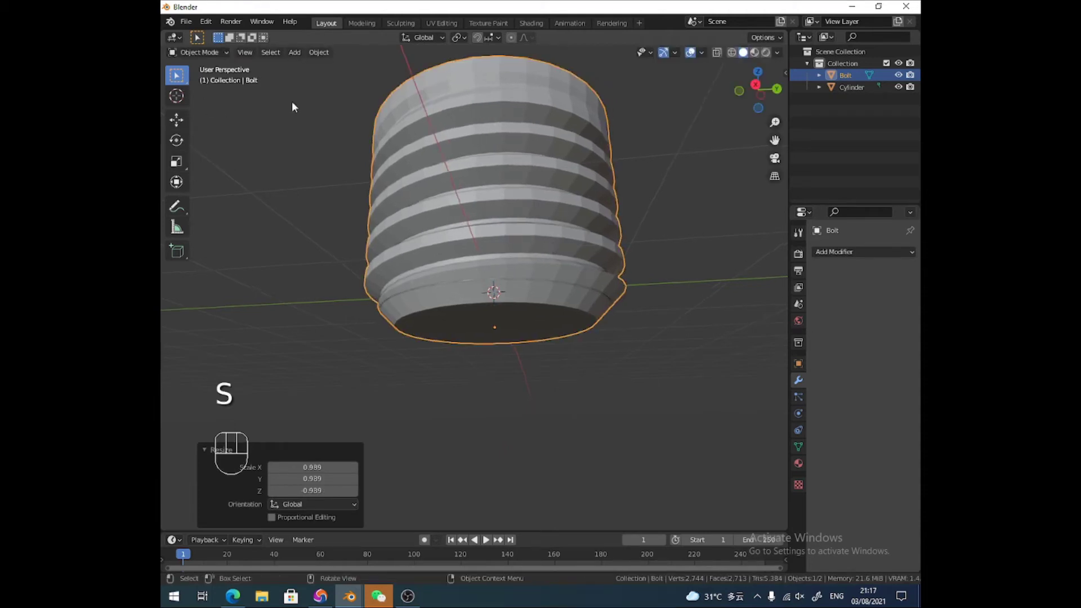
left_click(185, 50)
left_click(847, 87)
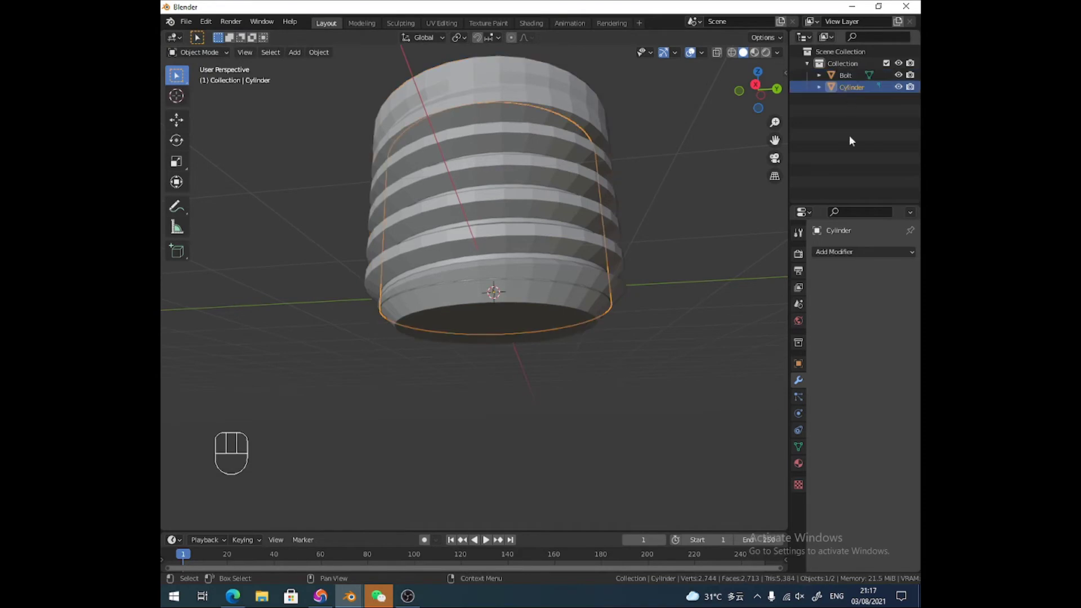
Apply a Fast-solver Union Boolean with the Bolt to the Cylinder, then hide the Bolt.
left_click(837, 253)
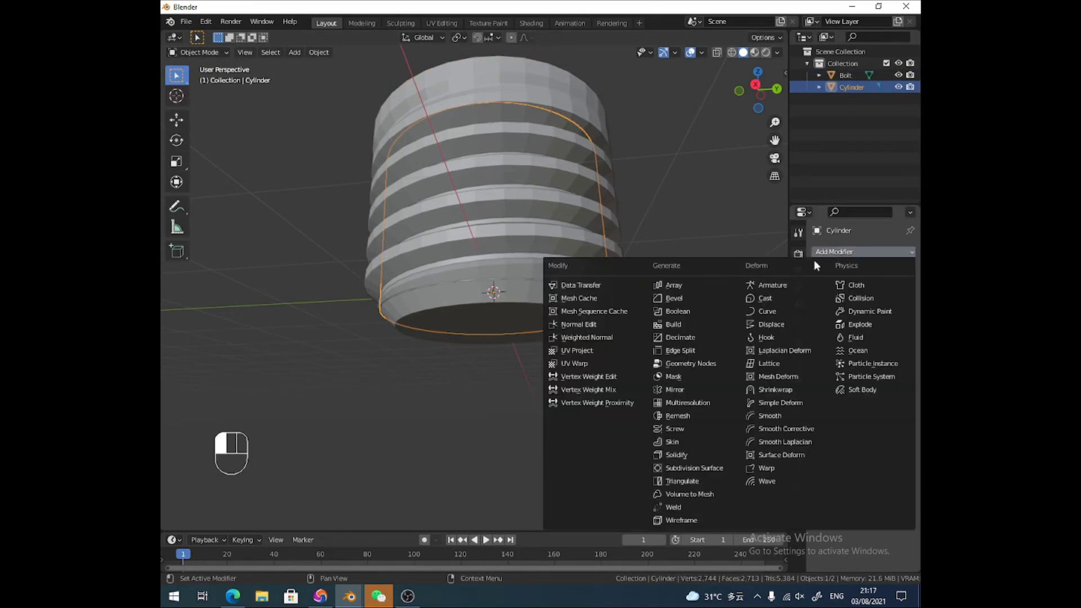
left_click(676, 311)
left_click(895, 319)
left_click(847, 76)
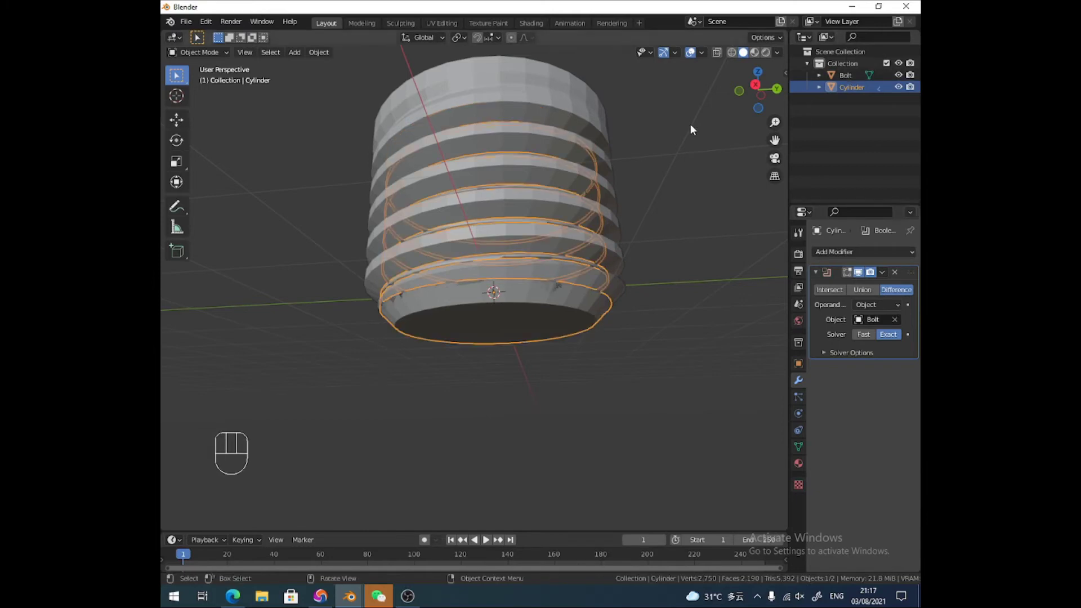
middle_click_drag(531, 172, 572, 198, "shift")
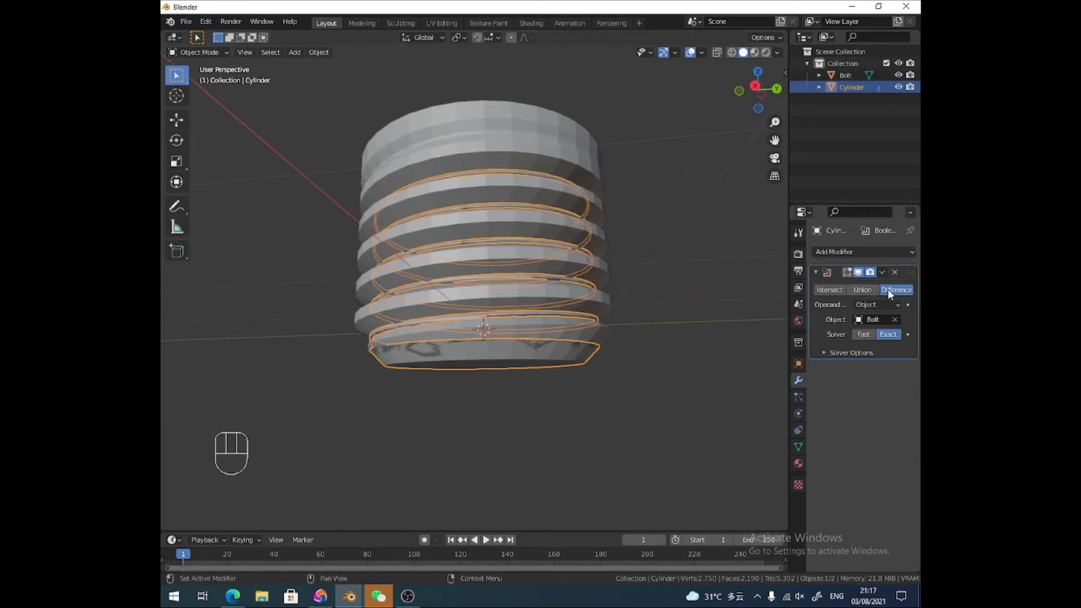
left_click(867, 288)
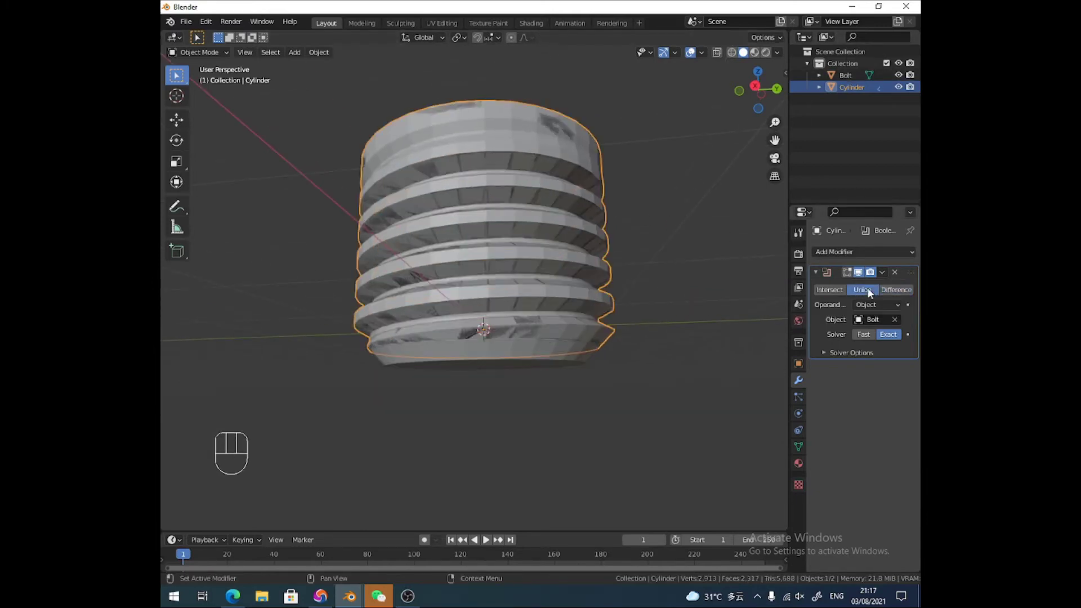
left_click(864, 334)
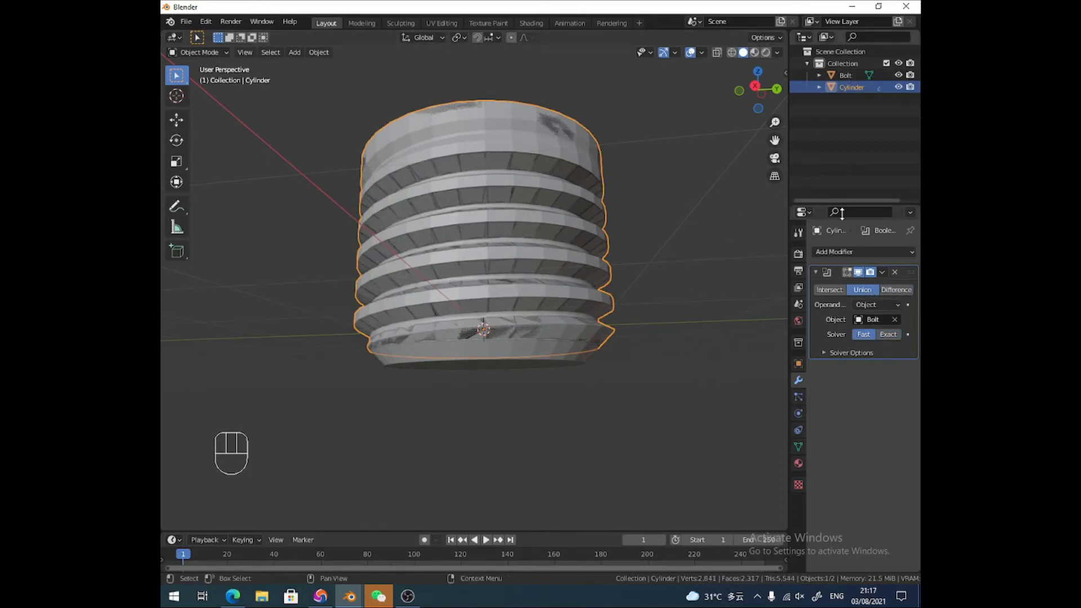
key("ctrl+a")
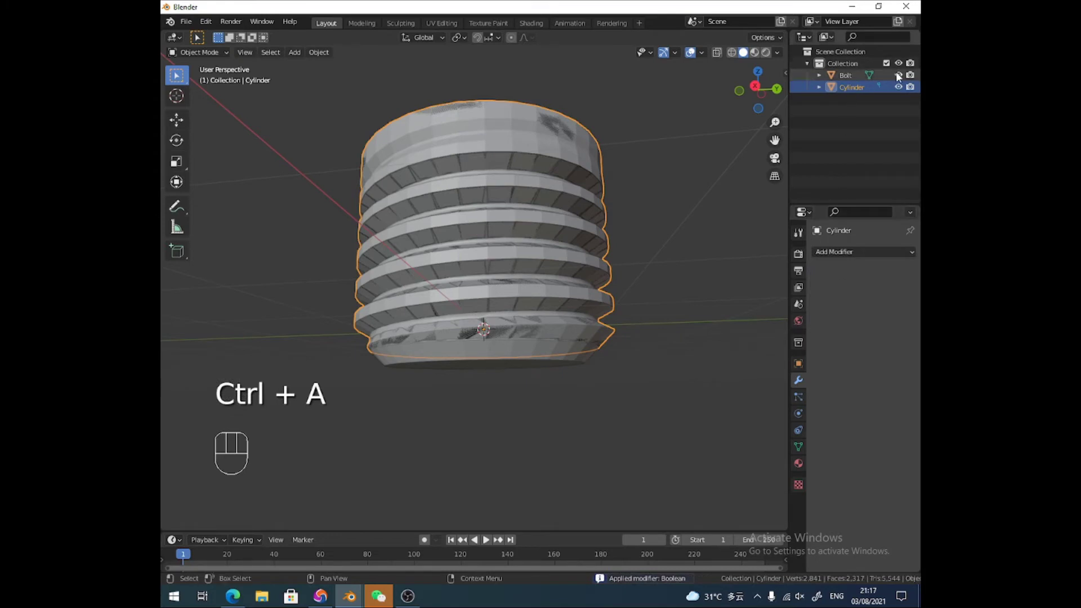
left_click(898, 75)
mouse_move(604, 179)
middle_mouse_down()
mouse_move(596, 197)
mouse_move(604, 152)
mouse_move(610, 212)
mouse_move(608, 164)
mouse_move(561, 158)
mouse_move(586, 157)
mouse_move(588, 185)
middle_mouse_up()
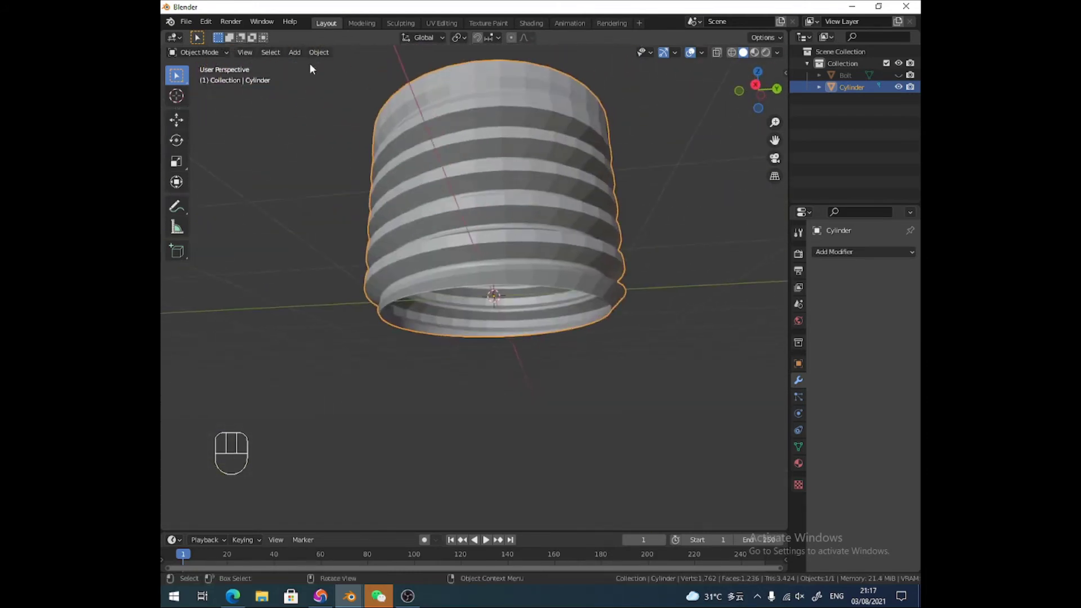
Enter Edit Mode on the Cylinder and select its bottom edge loop.
left_click(216, 52)
left_click(221, 79)
left_click(251, 52)
left_click(517, 280, "alt")
left_click(516, 280, "alt")
middle_click_drag(516, 281, 524, 266)
left_click(524, 266, "alt")
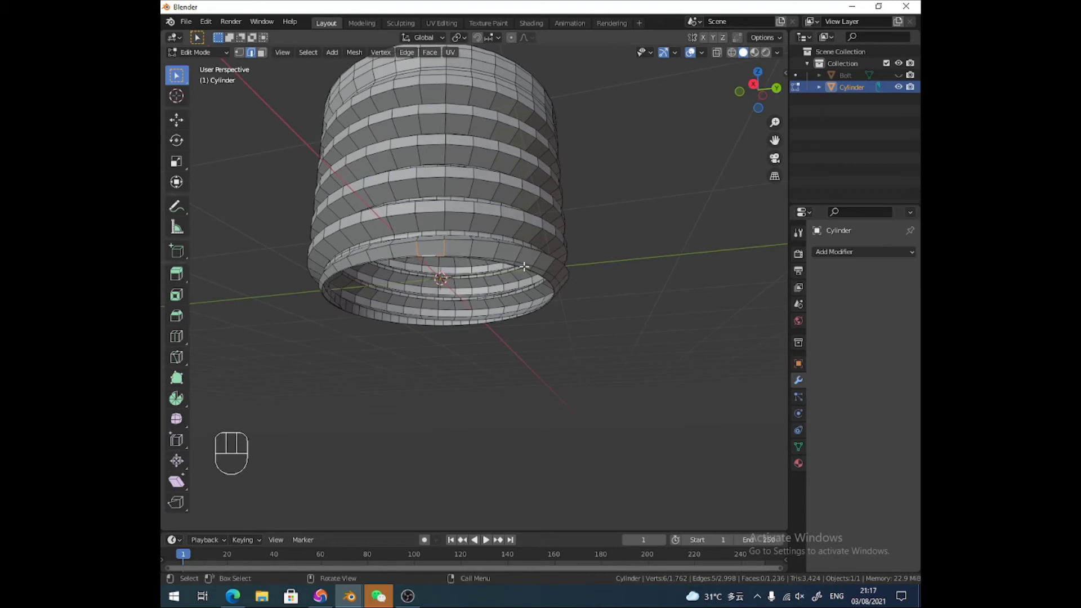
key("alt")
left_click(538, 274, "alt")
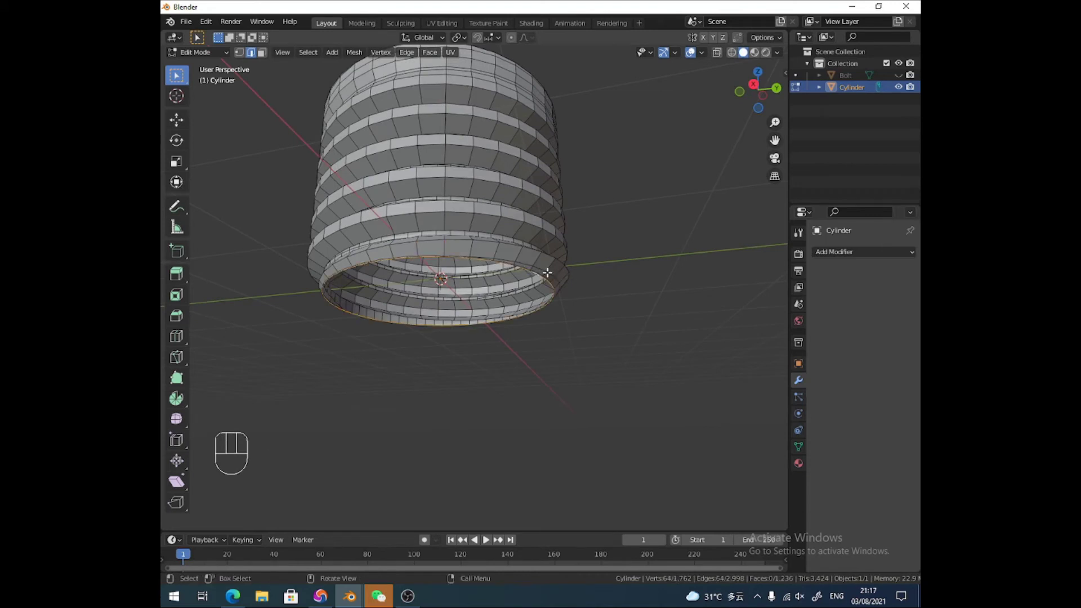
Extrude the bottom loop down twice and flare it outward to 1.335.
key("e")
left_click(554, 275)
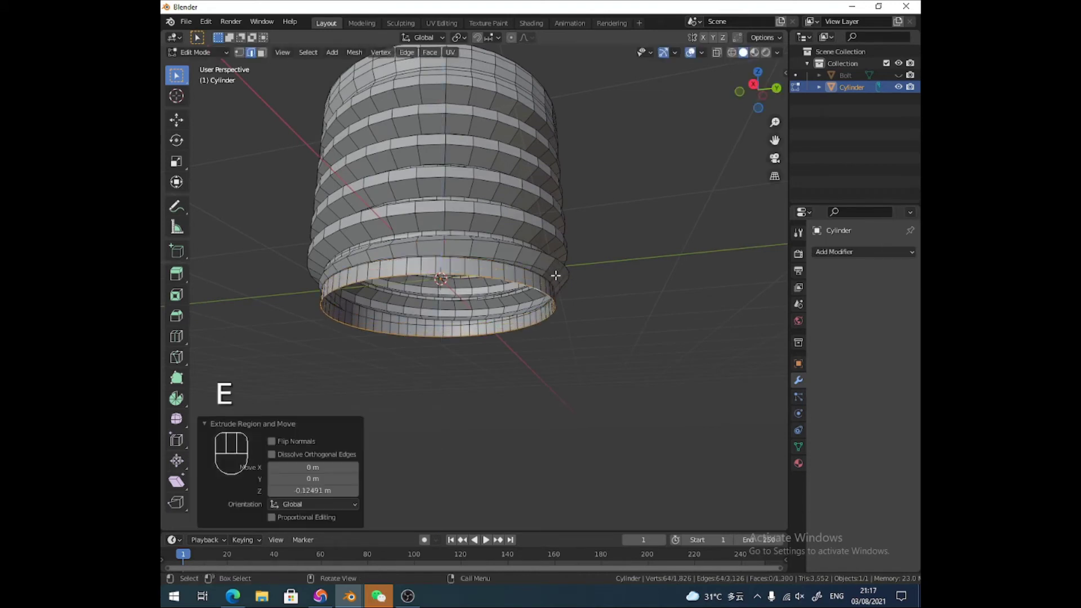
key("e")
left_click(558, 302)
key("s")
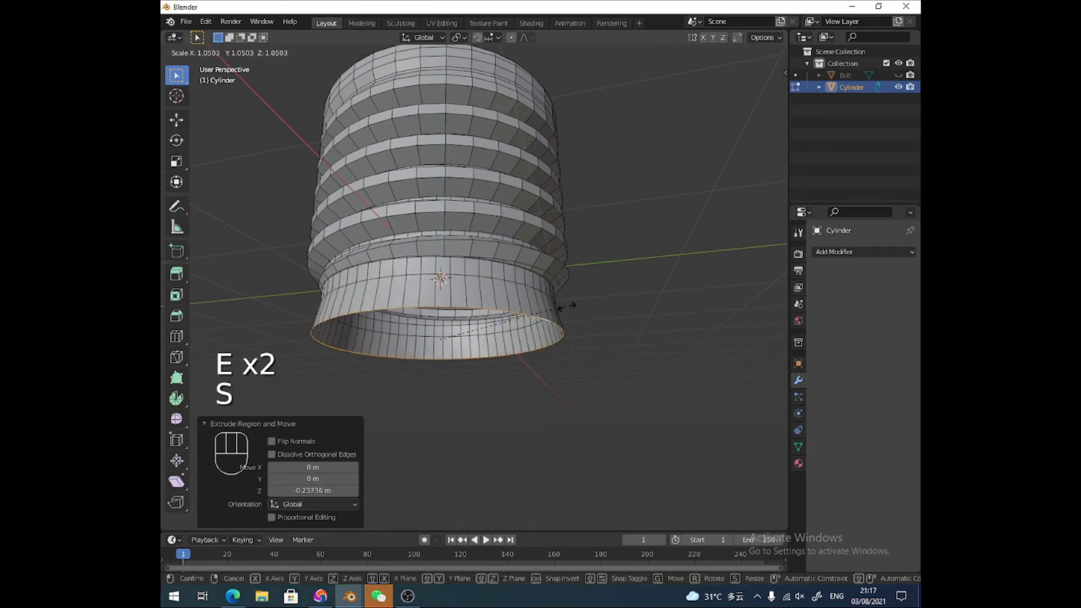
left_click(602, 310)
scroll(603, 309, "down", 5)
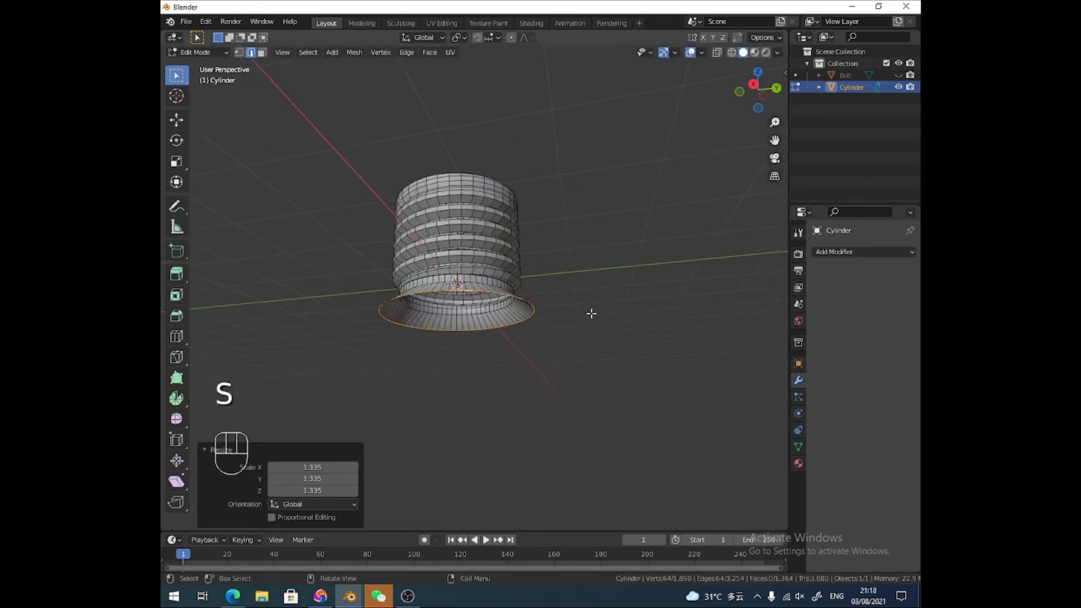
middle_click_drag(593, 316, 595, 338)
Extrude another loop, lower it 0.388 m and widen it to 1.260.
key("e")
right_click(602, 357)
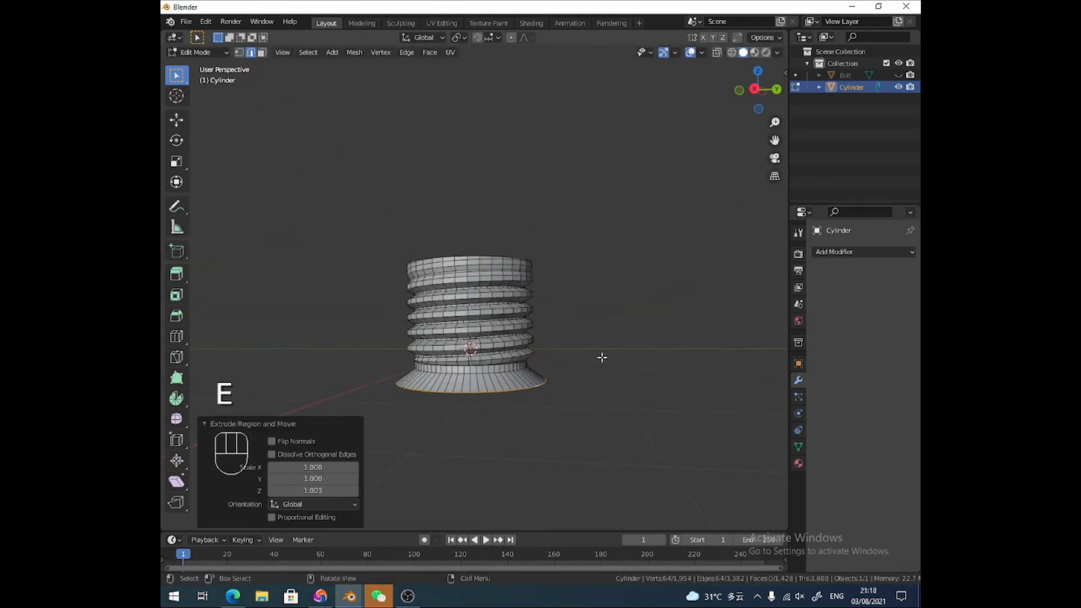
key("g")
left_click(601, 376)
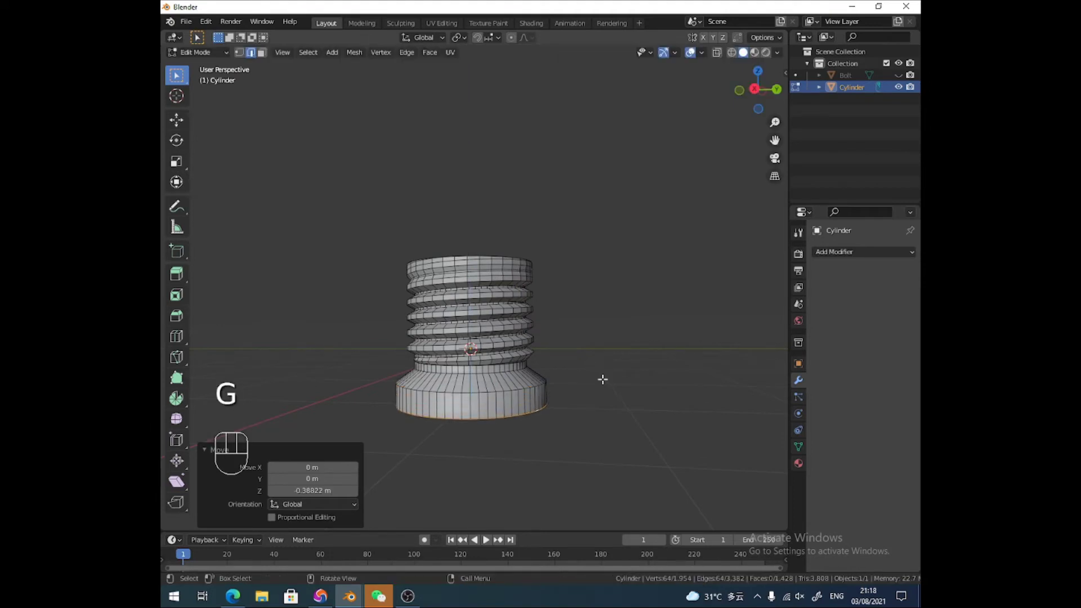
key("s")
left_click(633, 371)
Extrude the bottom loop far downward to form the long bottle body.
key("e")
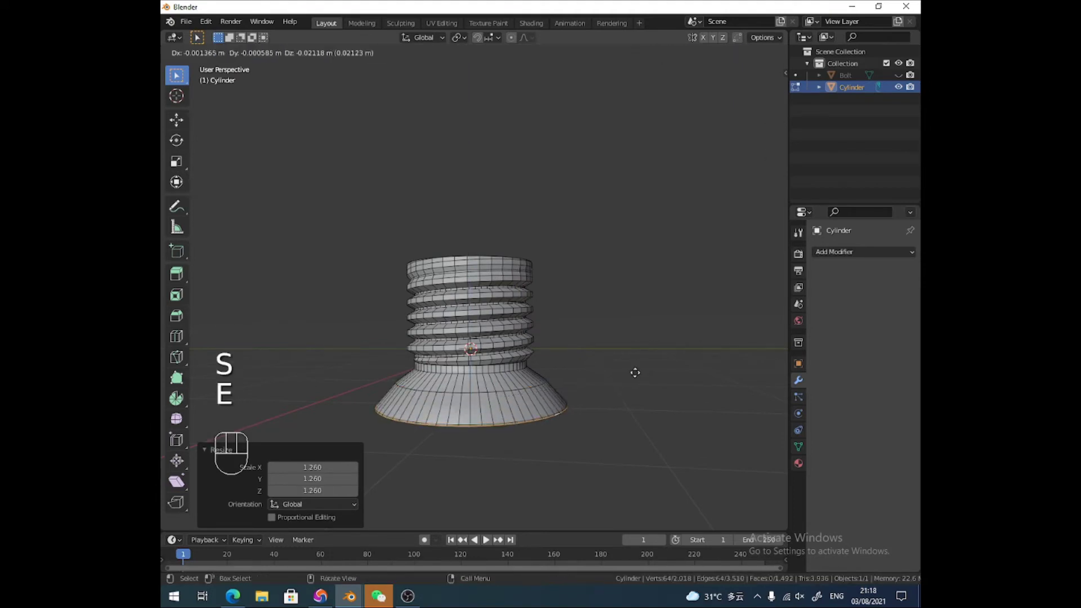
left_click(655, 510)
scroll(623, 406, "down", 3)
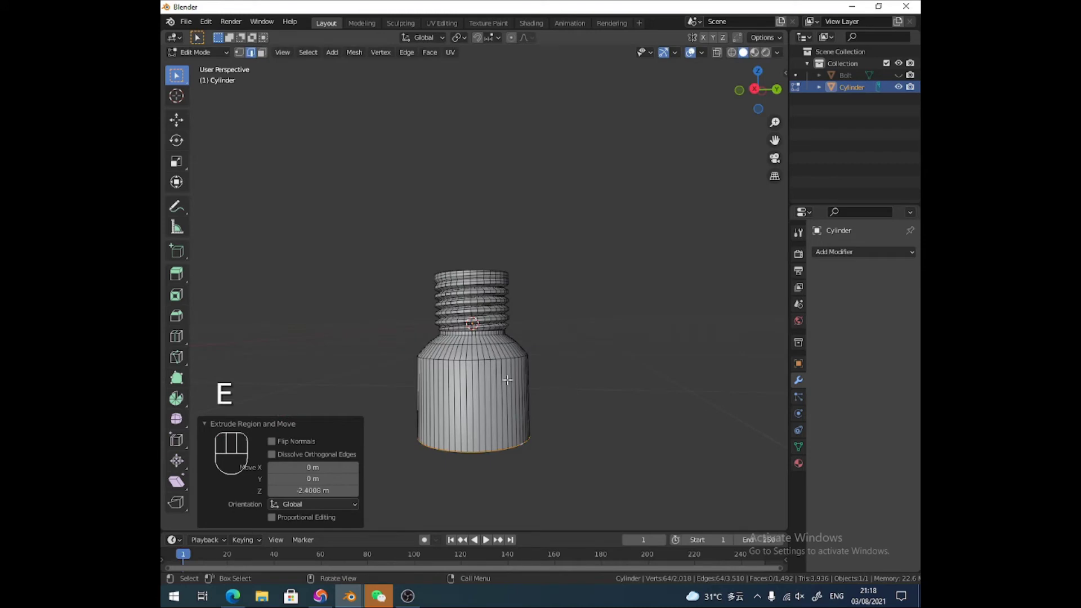
middle_click_drag(491, 326, 493, 328)
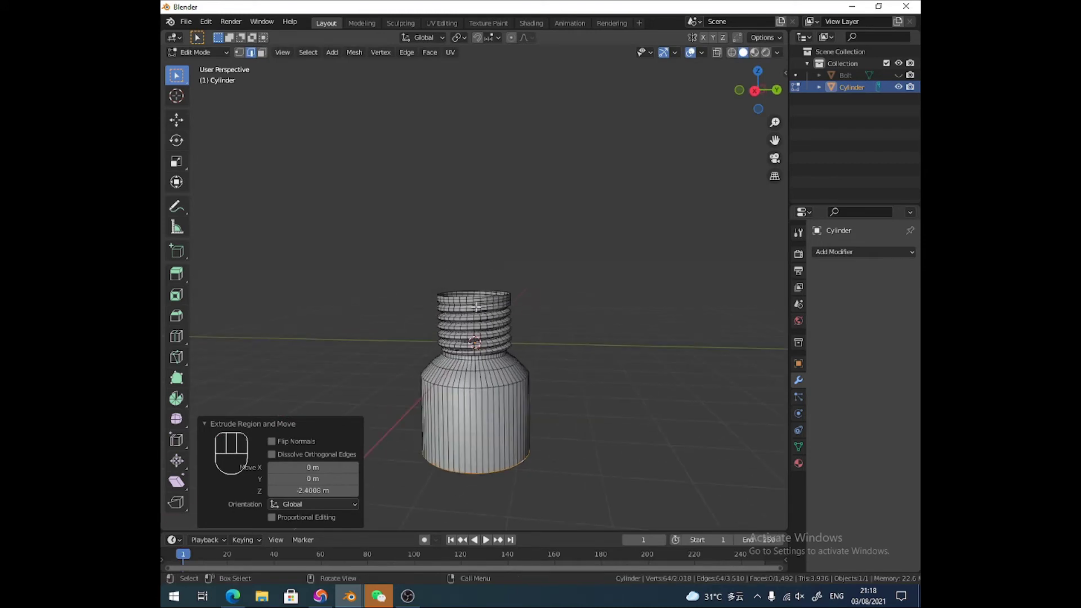
scroll(473, 301, "up", 3)
scroll(473, 300, "up", 2)
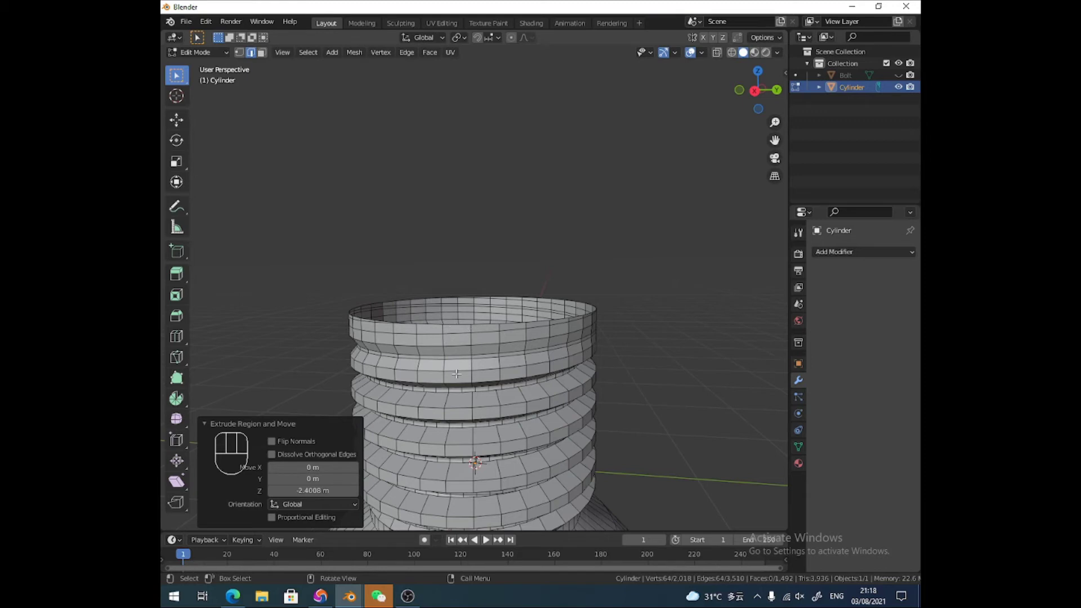
scroll(478, 360, "down", 2)
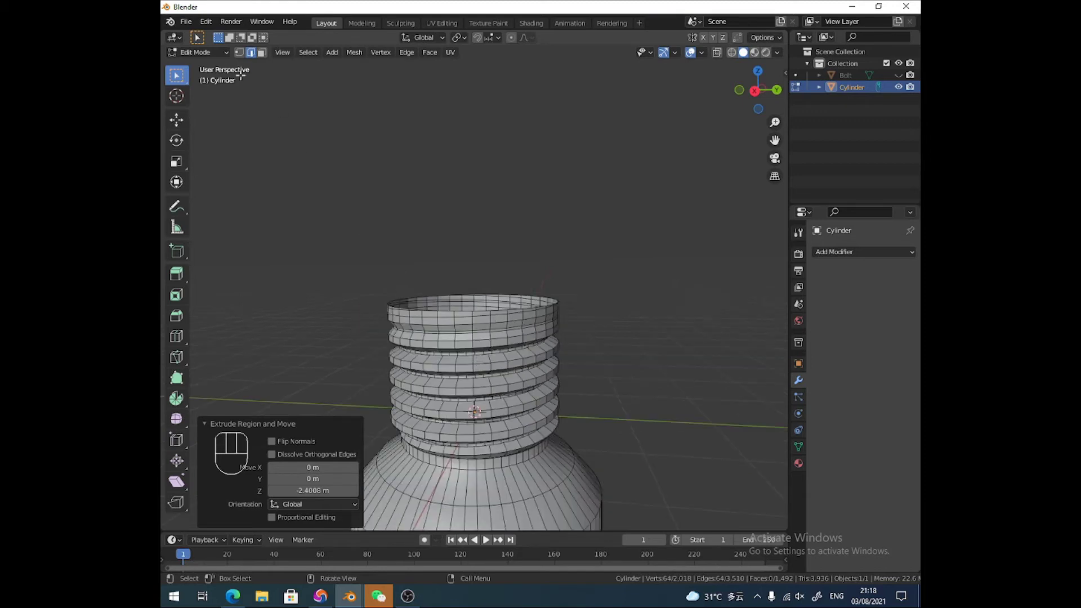
Back in Object Mode, add a new cylinder mesh and frame it in front view.
left_click(213, 53)
left_click(212, 54)
left_click(213, 66)
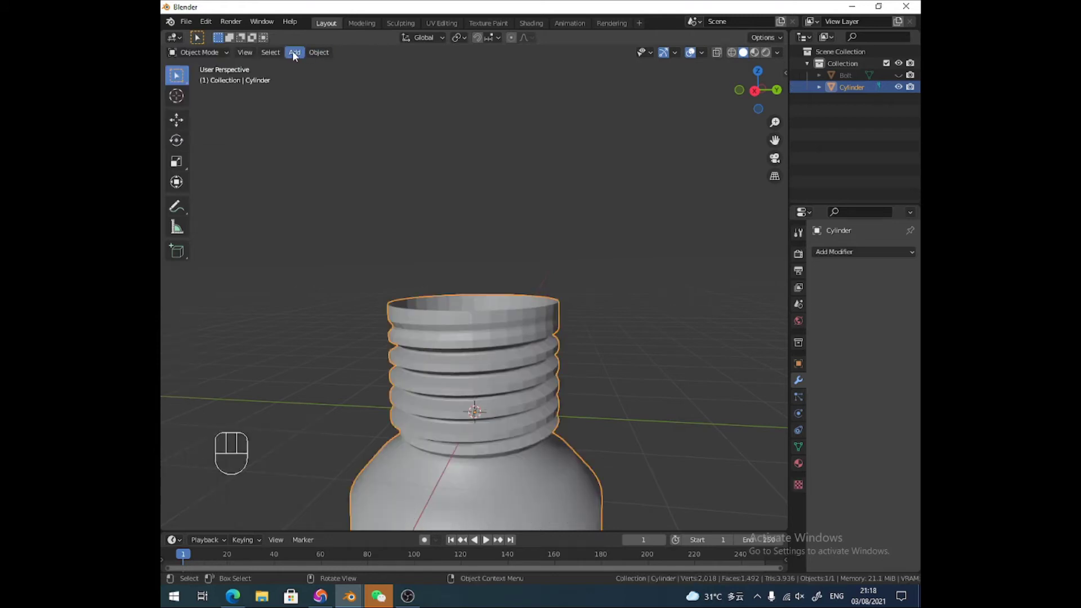
left_click(294, 53)
mouse_move(299, 63)
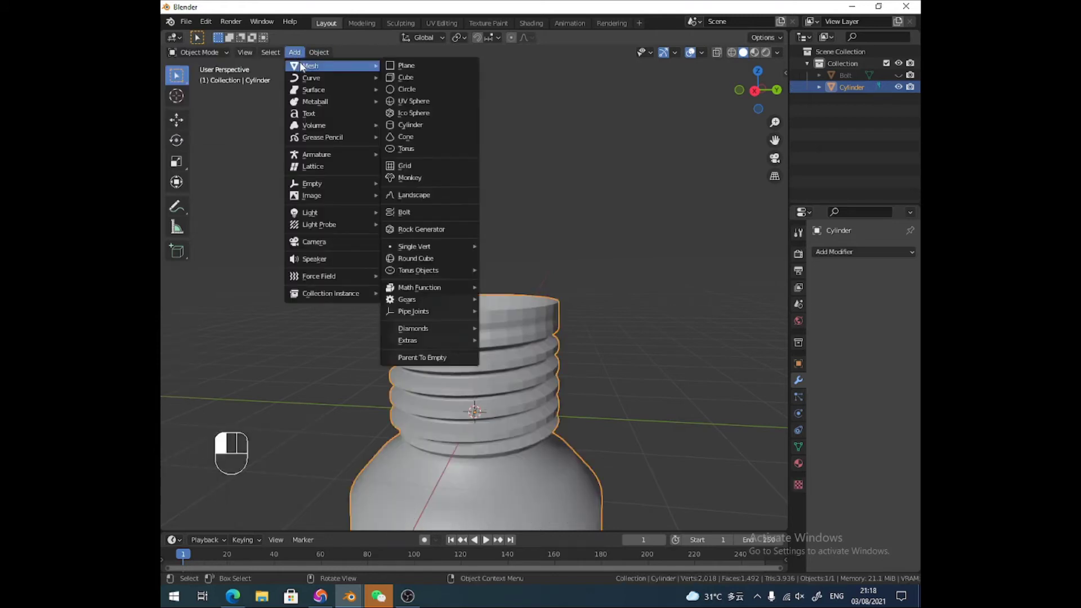
left_click(410, 125)
key("KP_1")
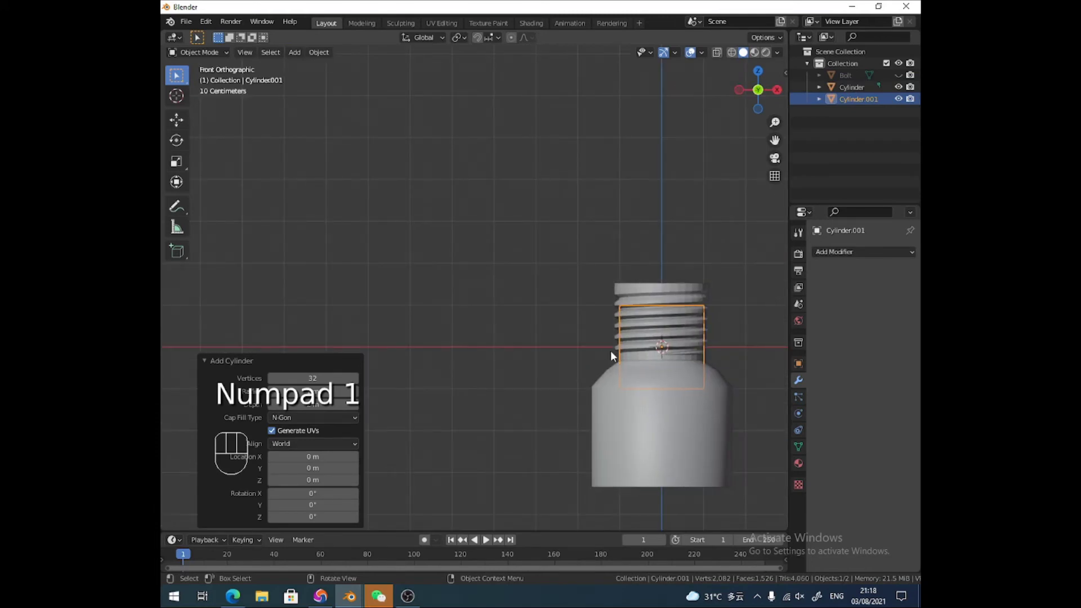
key("KP_Decimal")
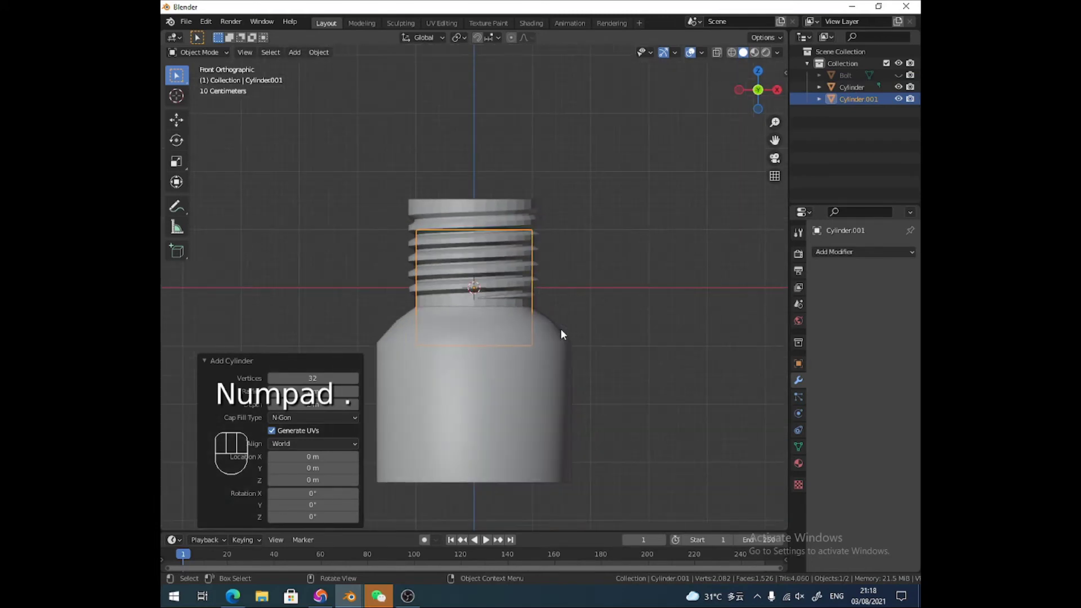
Raise the new cylinder over the neck, scale it to 1.179 and its height to 0.839.
key("g")
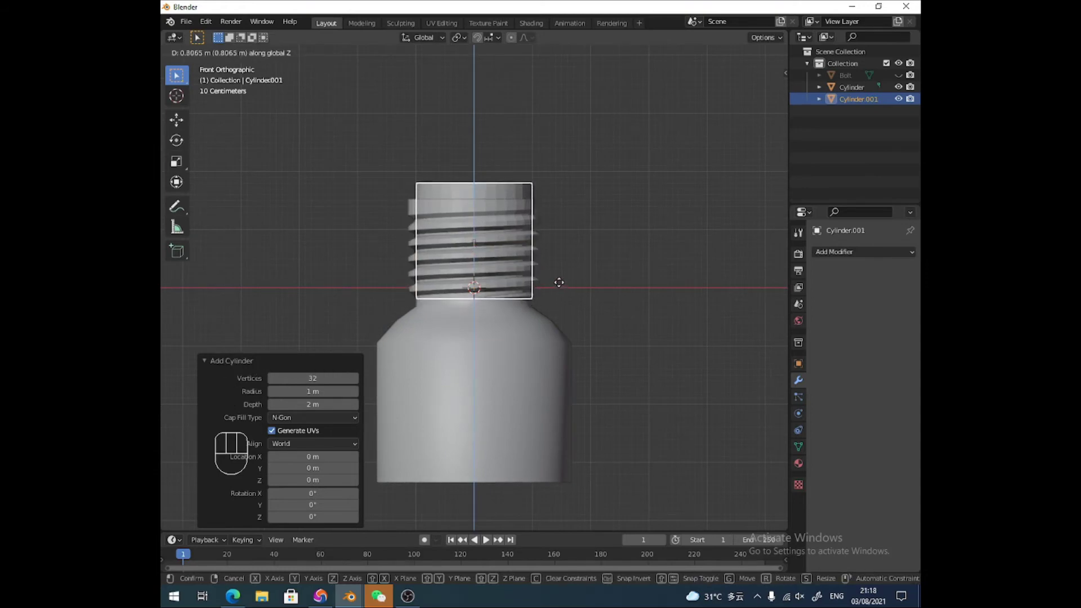
left_click(559, 281)
key("s")
left_click(576, 282)
key("s")
key("z")
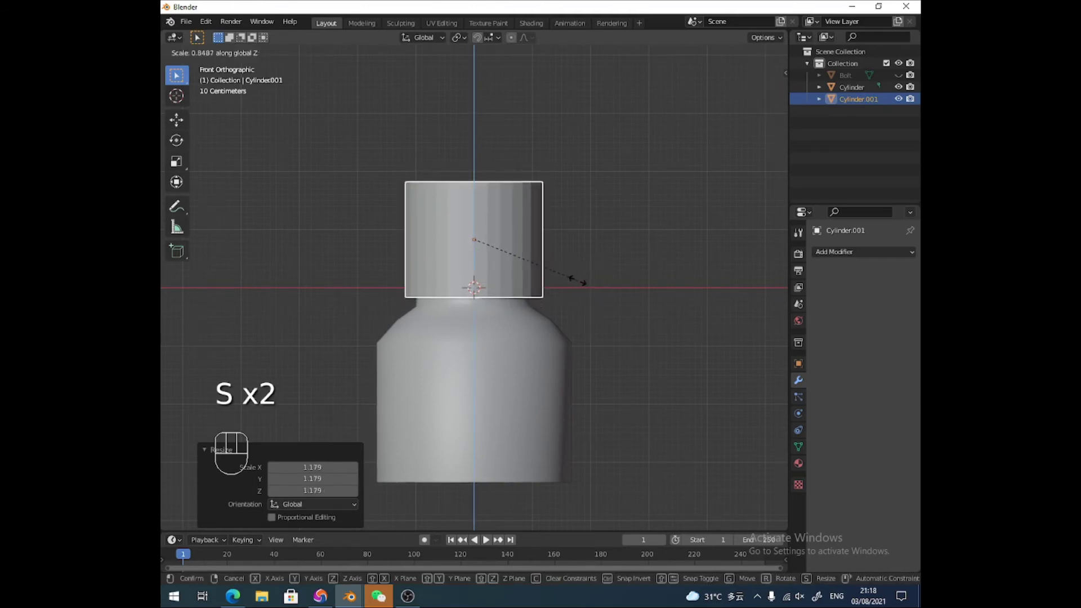
left_click(529, 260)
middle_click_drag(529, 261, 526, 287)
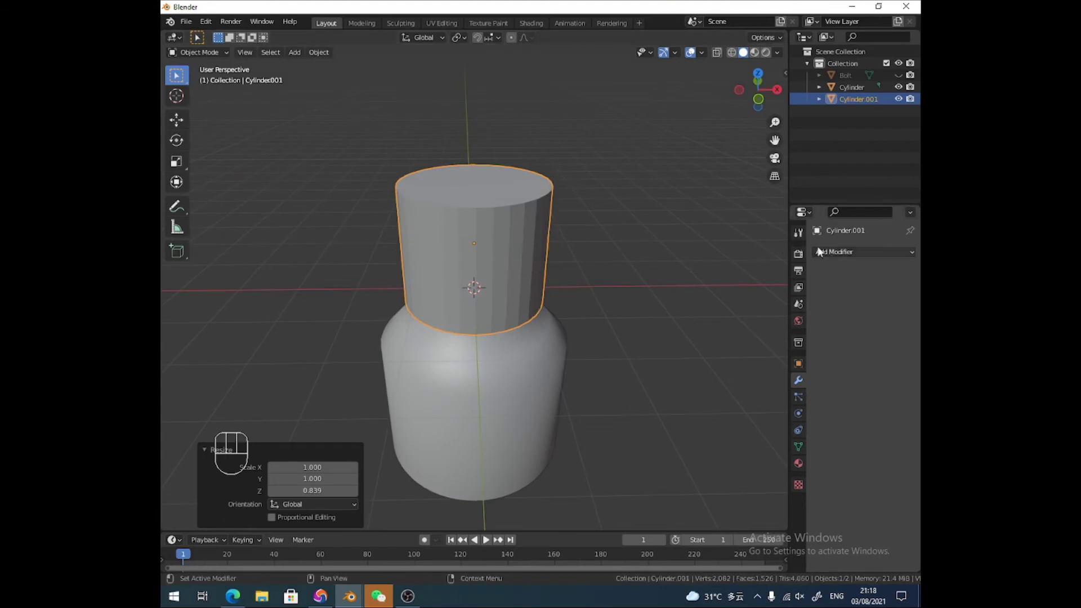
Add four centred loop cuts around the cap cylinder's side.
key("Tab")
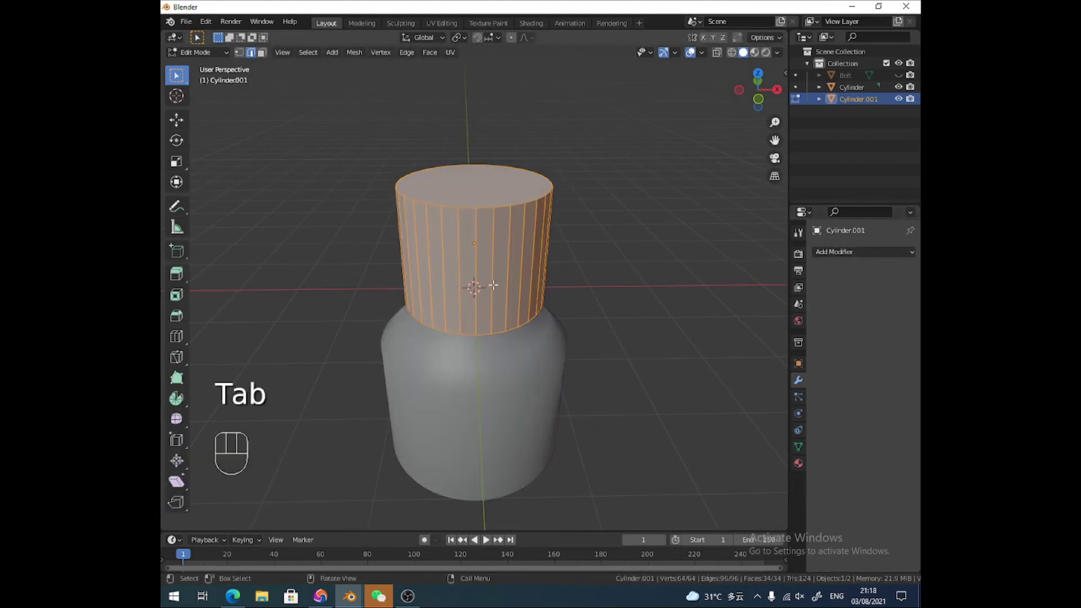
key("ctrl+r")
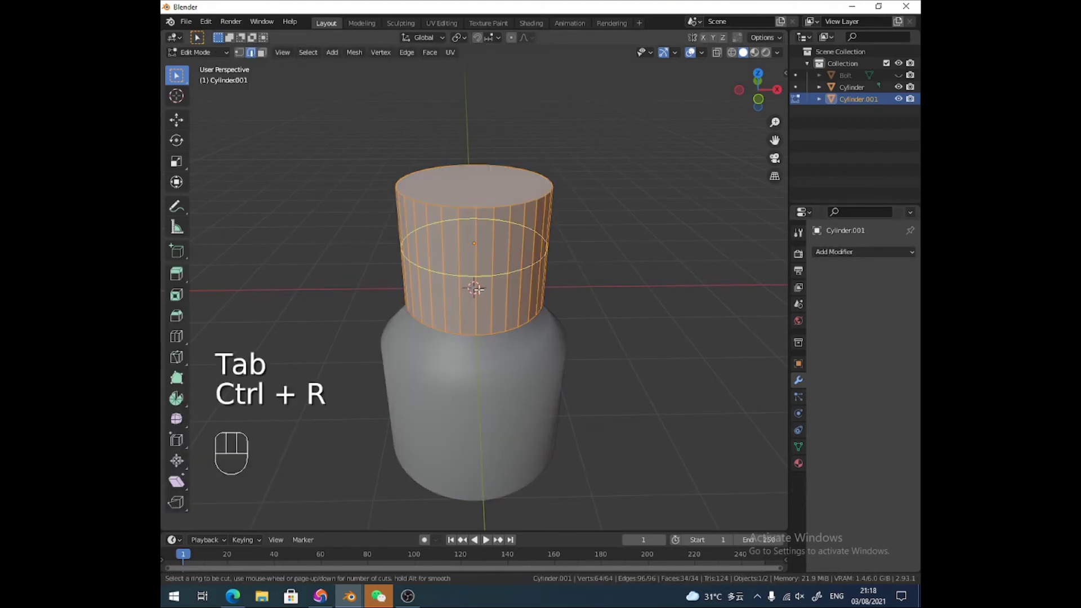
scroll(476, 287, "up", 3)
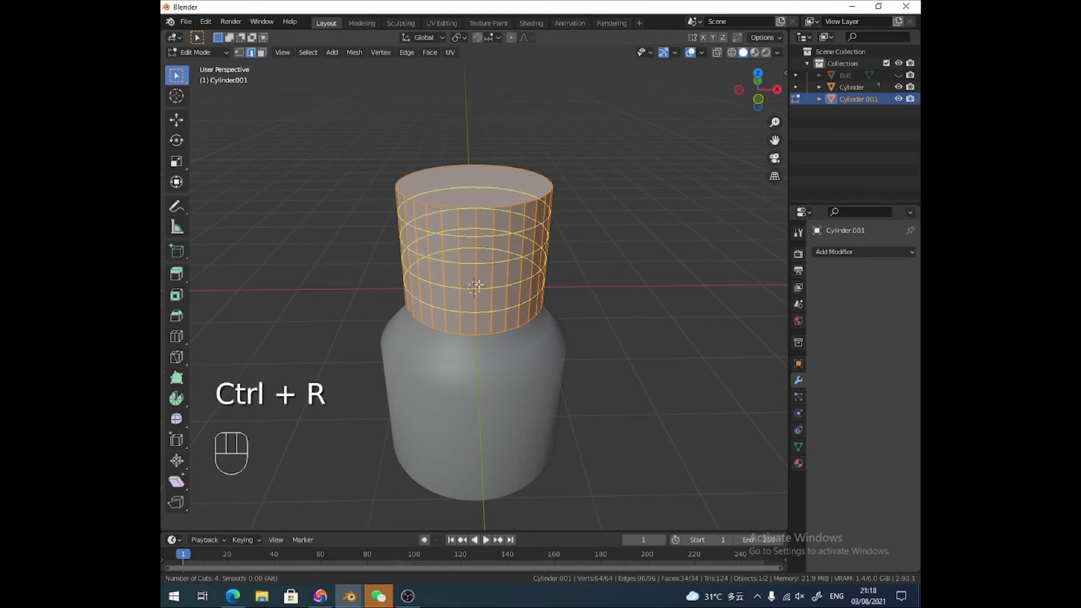
left_click(476, 286)
right_click(477, 284)
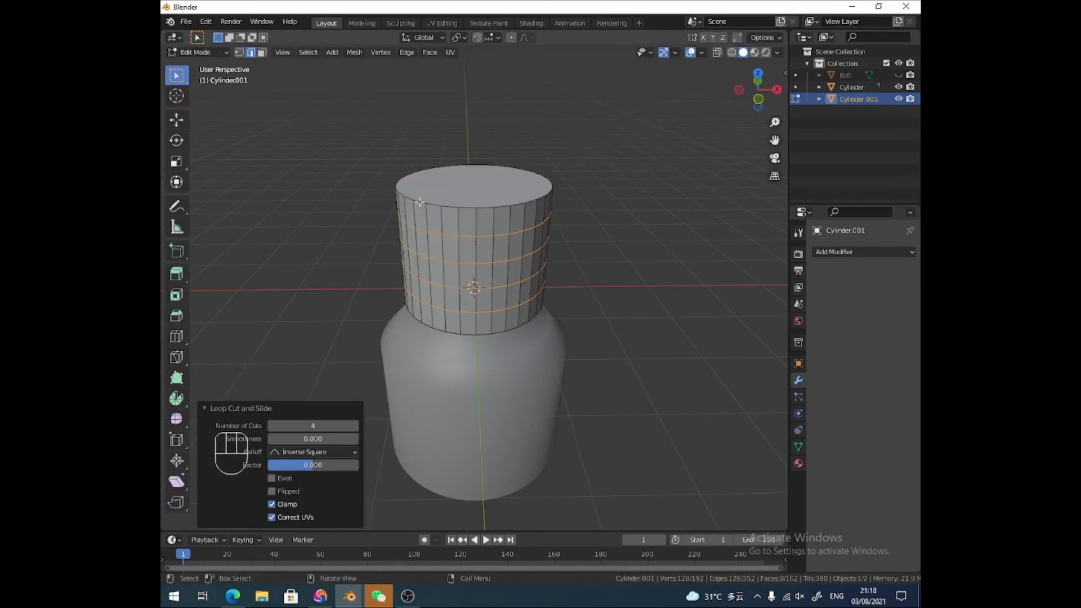
Inset the cap's top face and collapse it to a single centre vertex, then return to Object Mode.
left_click(262, 53)
left_click(500, 200)
key("i")
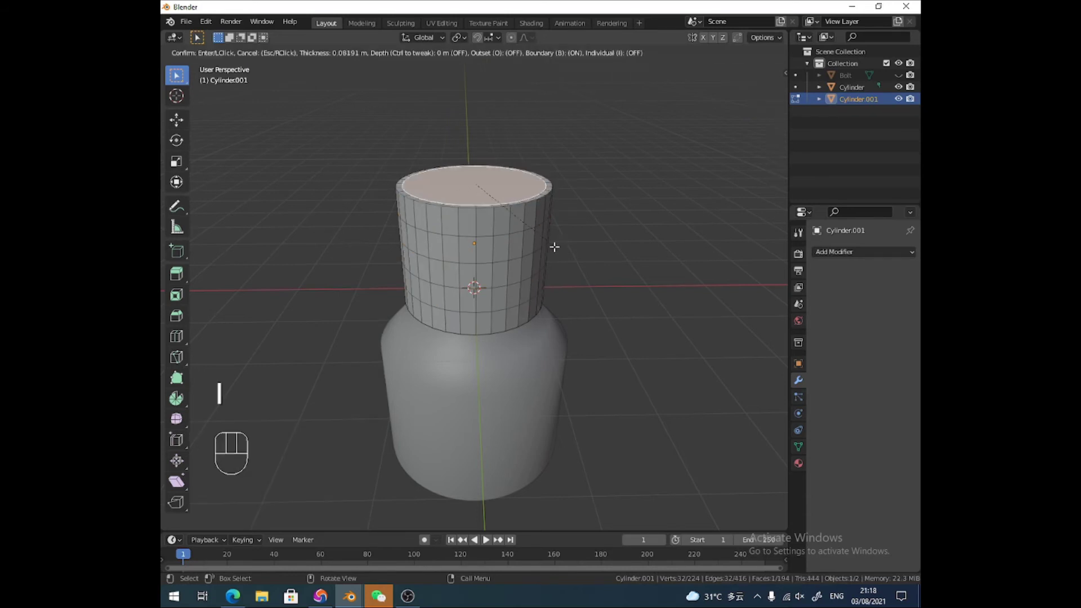
left_click(520, 220)
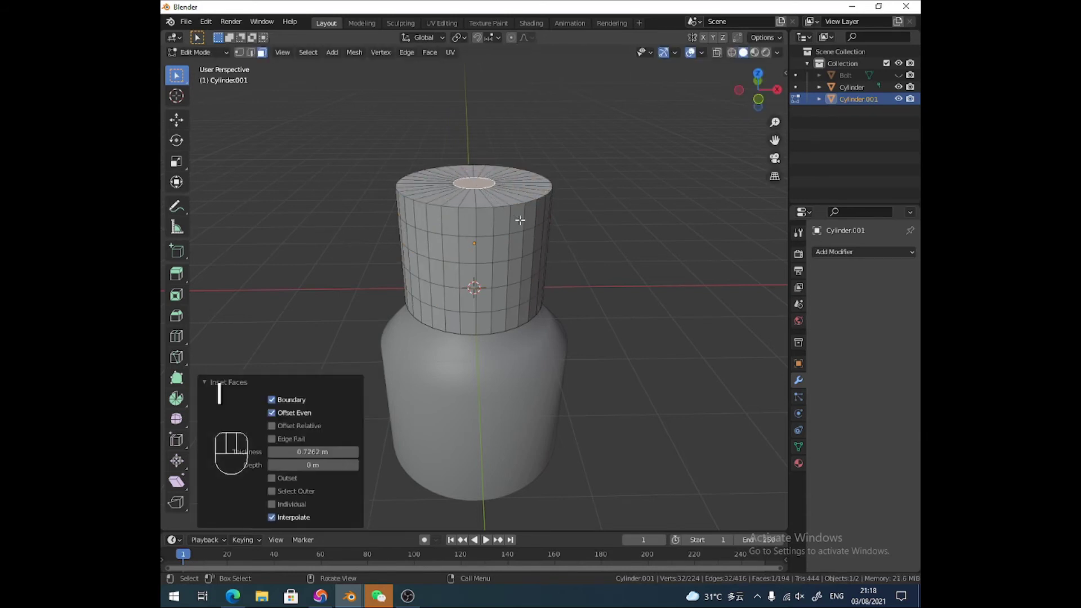
key("m")
left_click(519, 220)
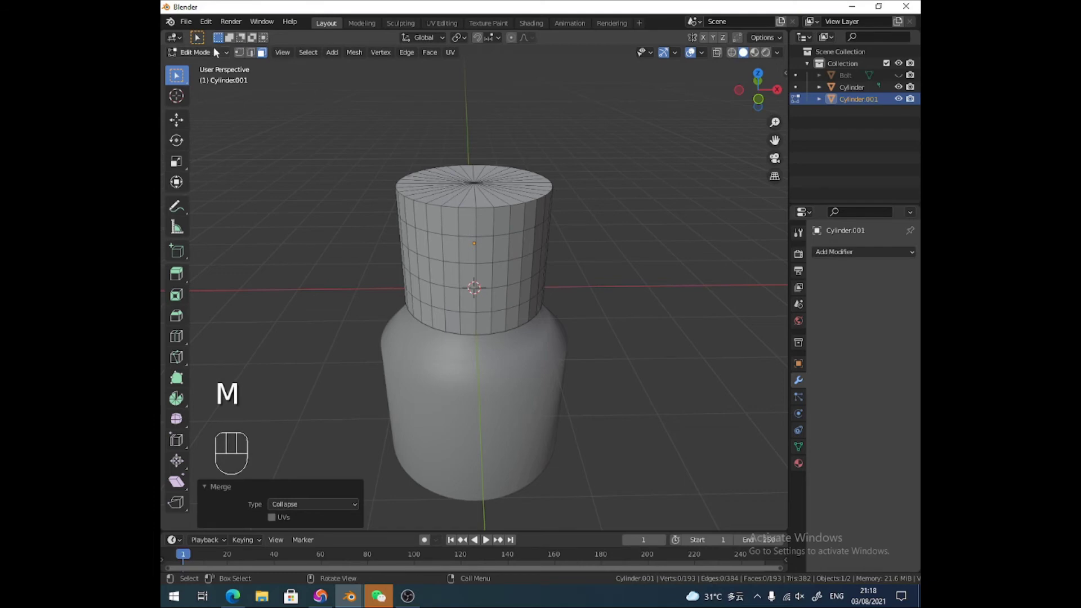
left_click(211, 52)
left_click(207, 62)
Add a Subdivision Surface modifier to the cap.
left_click(842, 252)
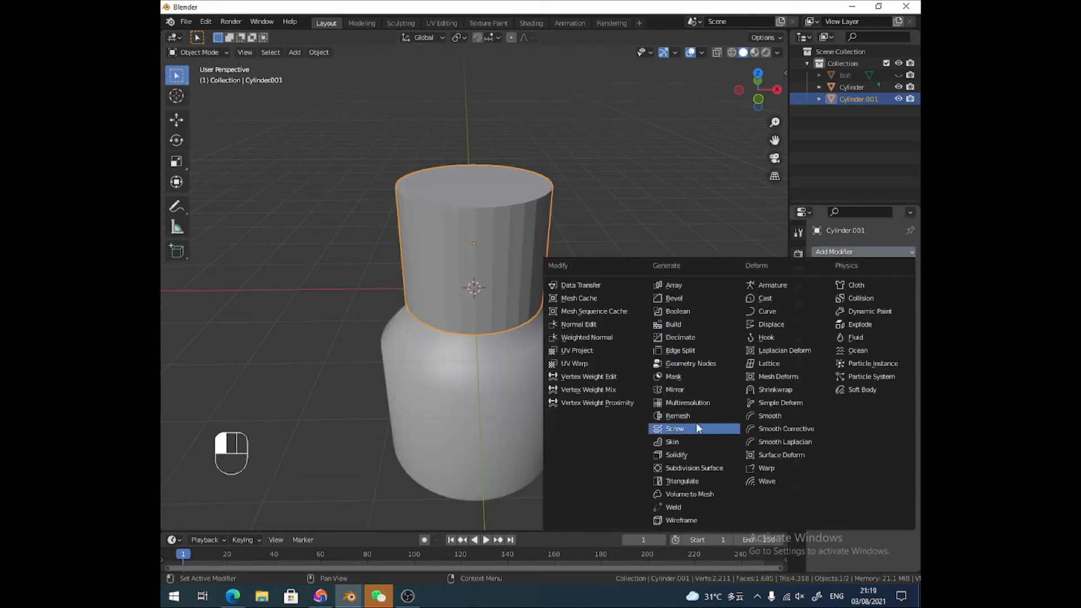
left_click(697, 467)
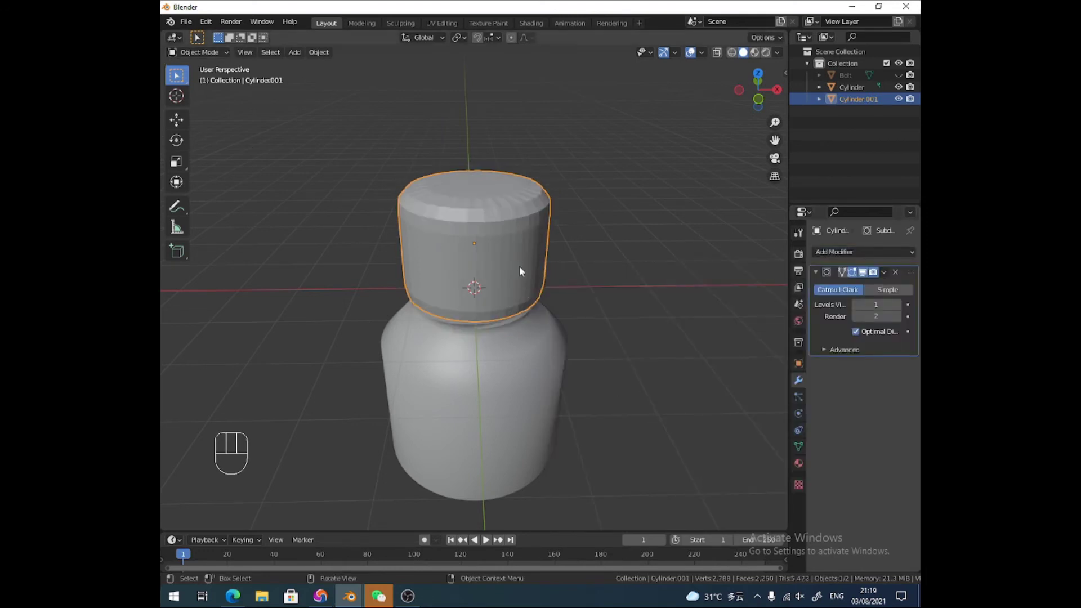
middle_click_drag(519, 260, 515, 226)
Lower the cap onto the neck along Z and stretch its height to 1.133.
key("g")
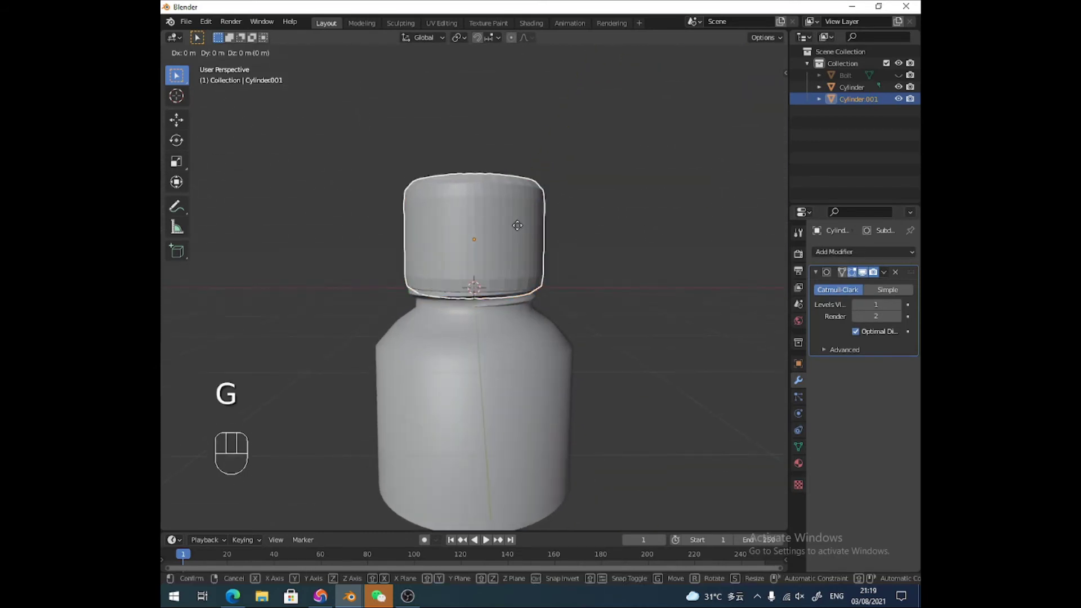
key("z")
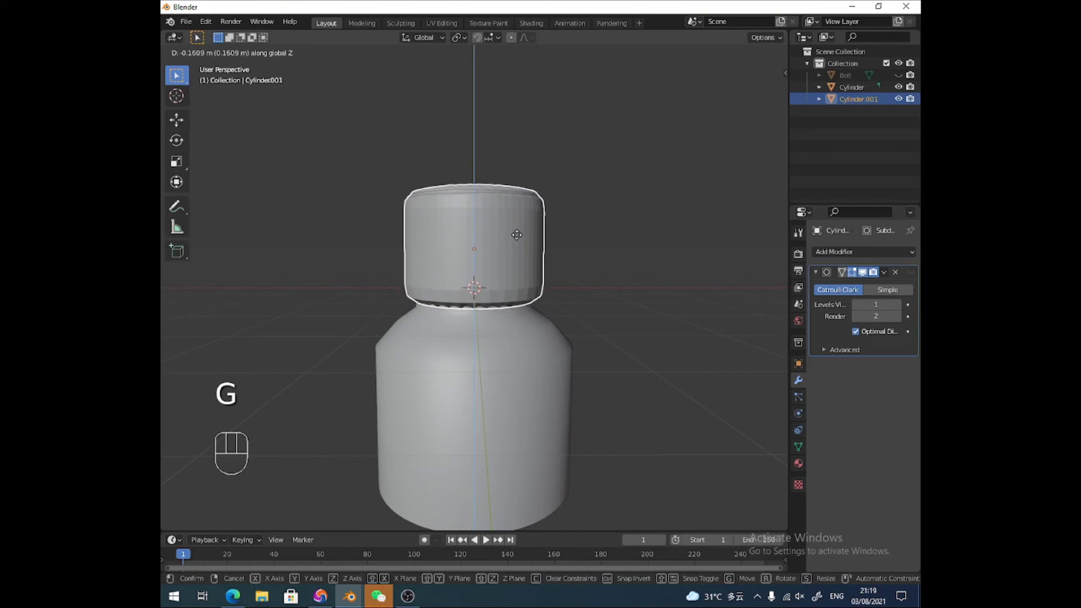
left_click(515, 234)
key("s")
key("z")
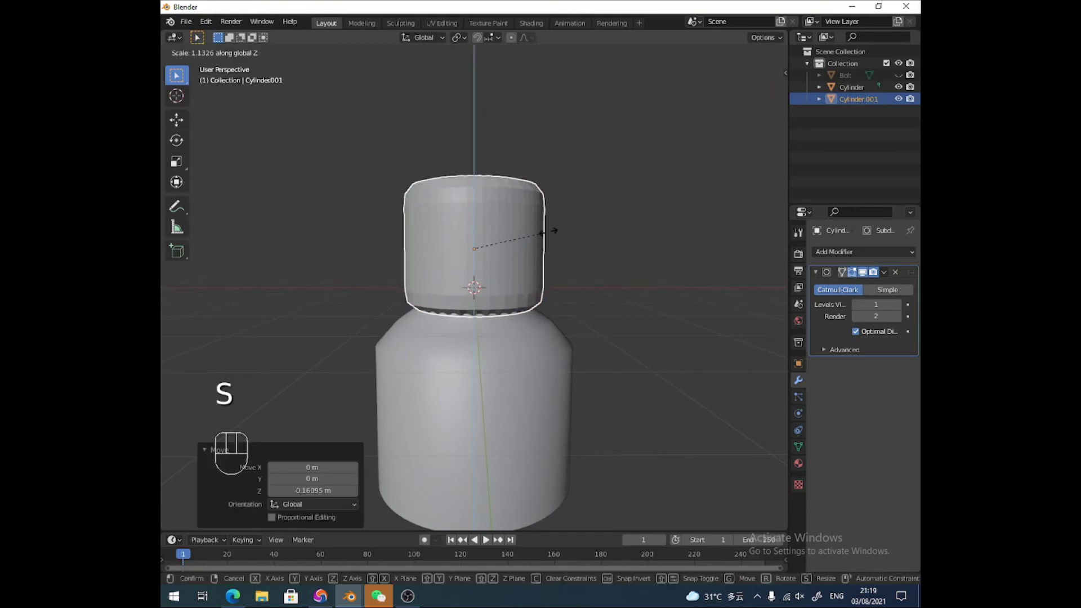
left_click(549, 231)
key("g")
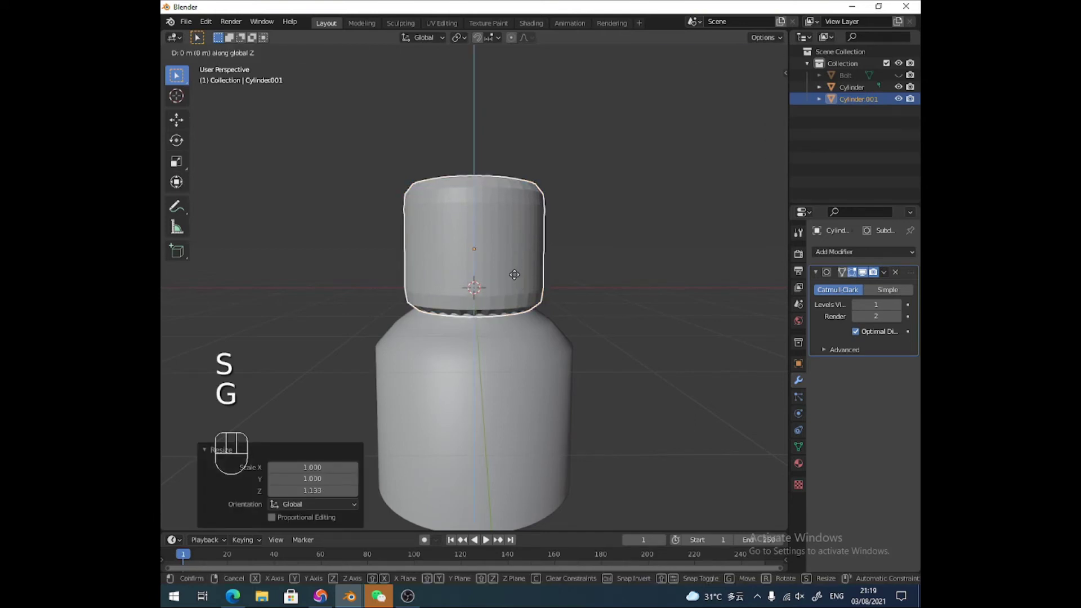
left_click(513, 276)
Raise the bottle's shoulder and body face loops 0.174 m along Z in Edit Mode.
left_click(478, 311)
middle_click_drag(475, 313, 461, 304)
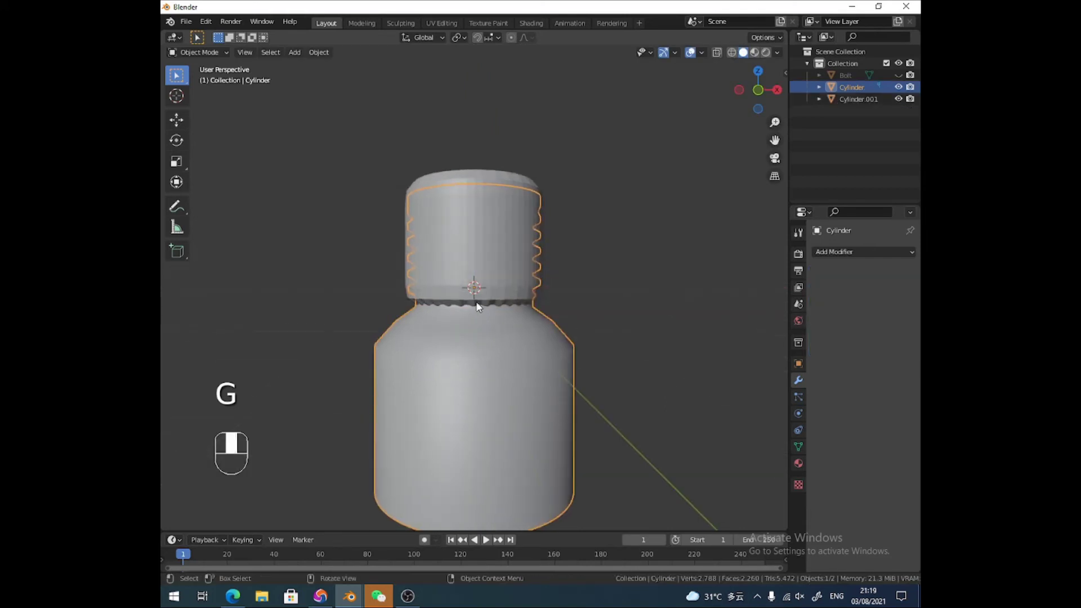
left_click(214, 52)
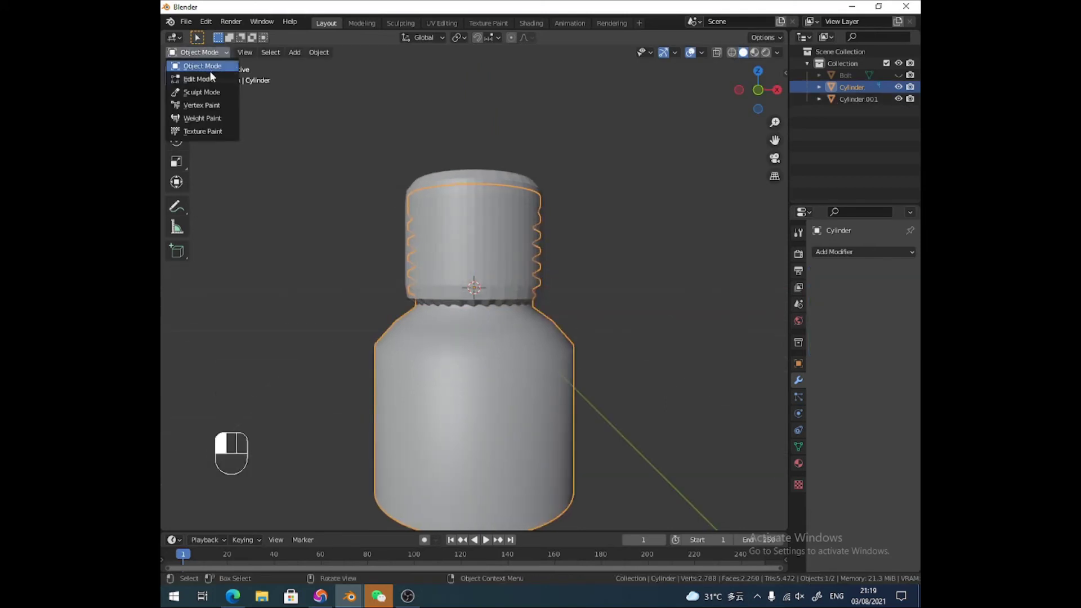
left_click(211, 75)
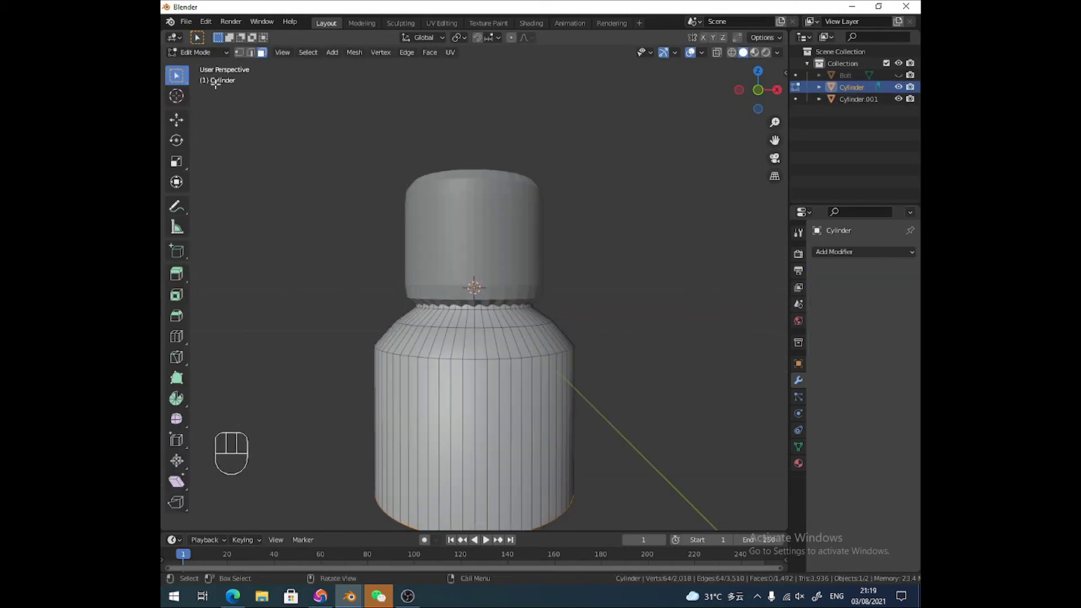
left_click(476, 319, "alt")
left_click(477, 341, "alt+shift")
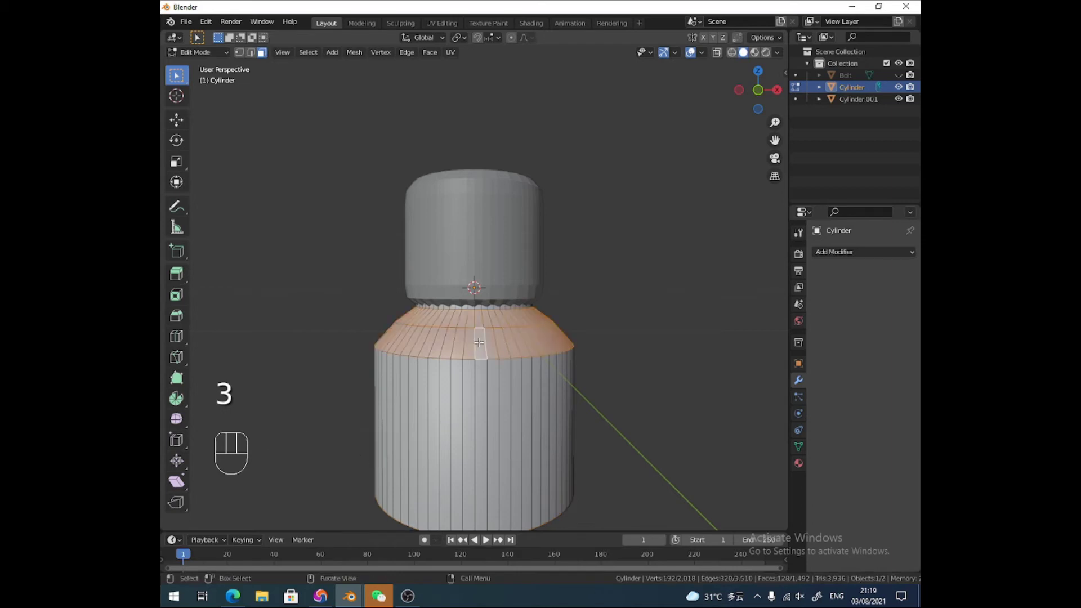
left_click(499, 400, "alt+shift")
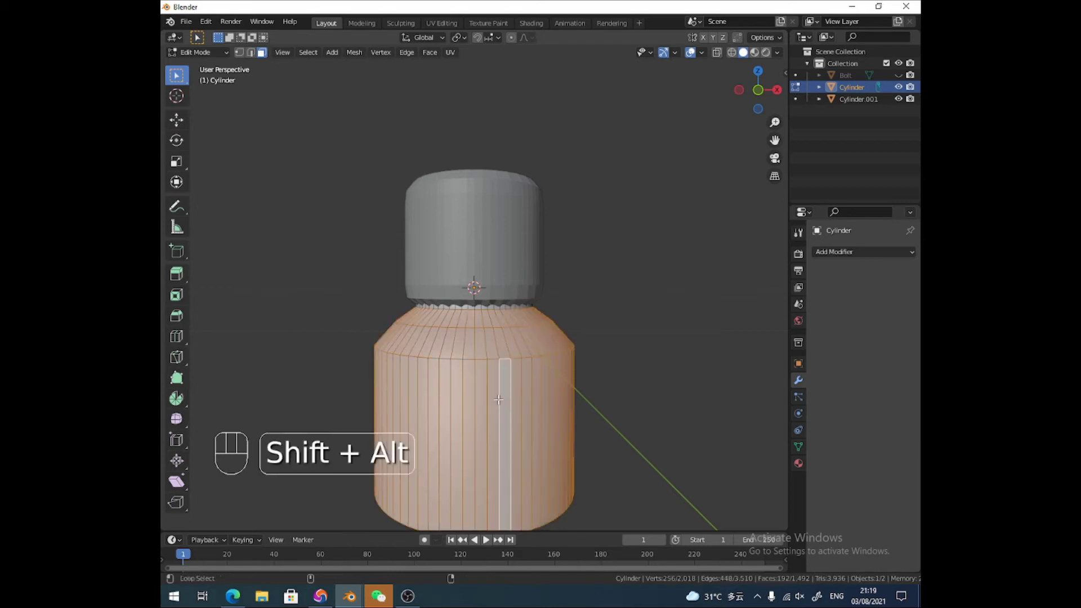
key("g")
key("z")
left_click(494, 406)
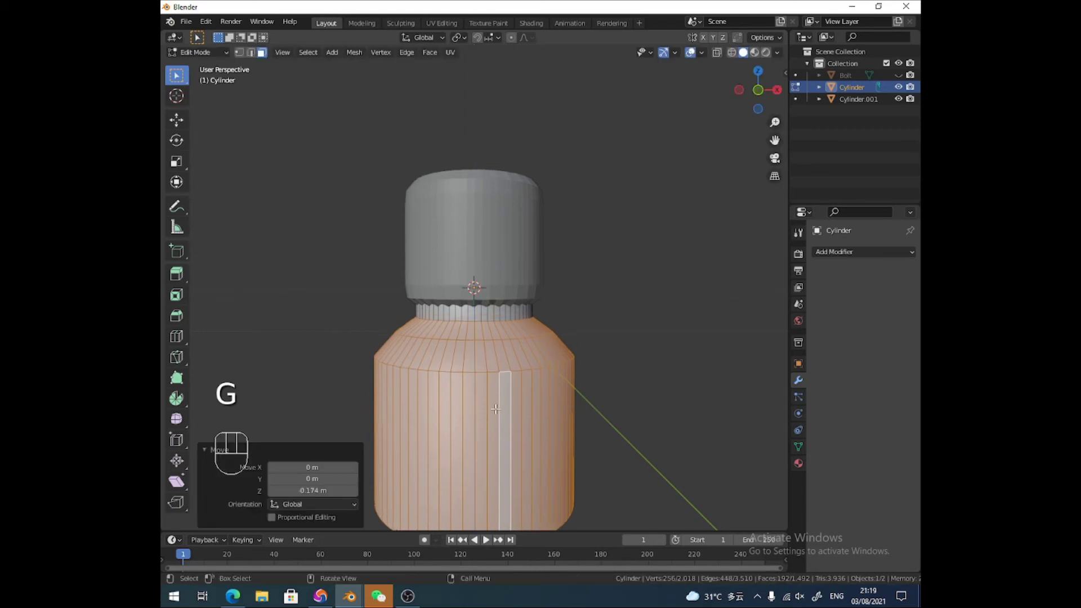
Add a new edge loop cut around the bottle neck.
left_click(177, 336)
left_click(450, 313)
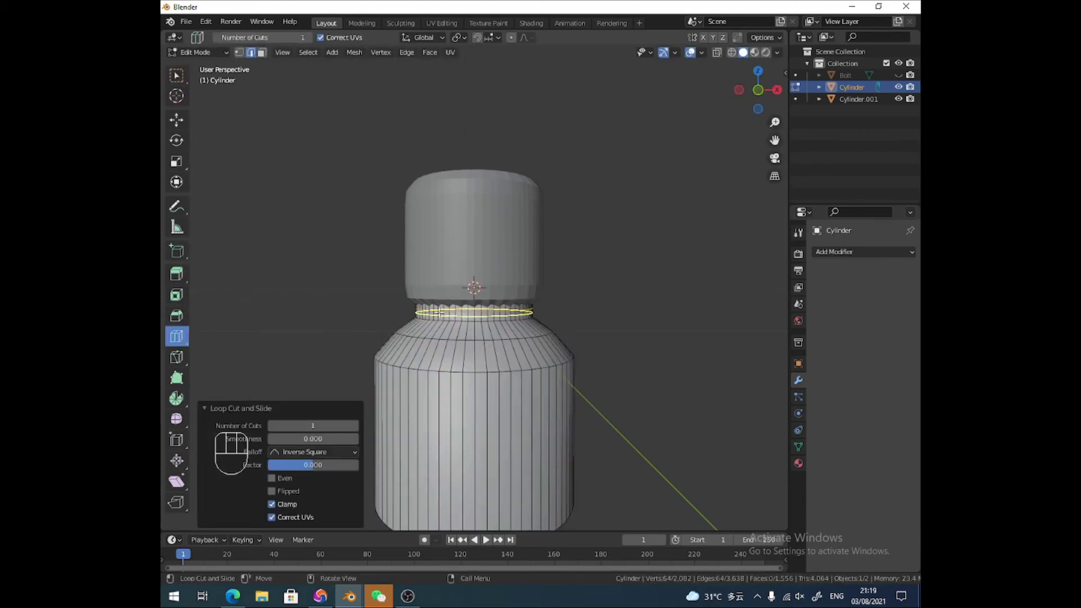
key("ctrl+z")
left_click(433, 318)
key("w")
key("1")
key("3")
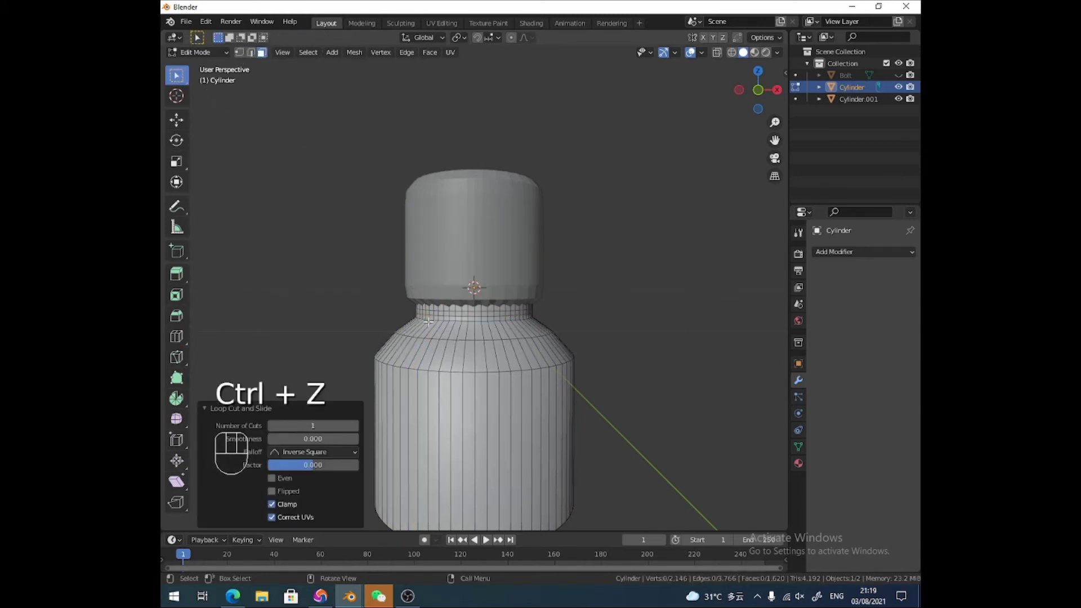
Extrude the neck face loop and widen it flat to 1.171.
scroll(433, 320, "up", 2)
left_click(455, 326, "alt")
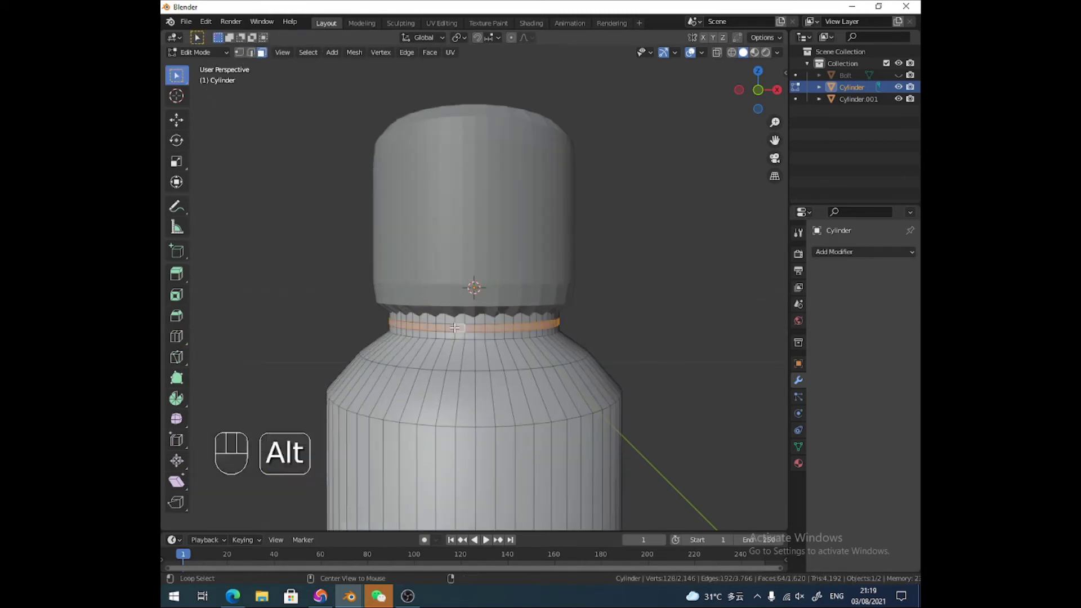
key("s")
middle_click(597, 329, "shift")
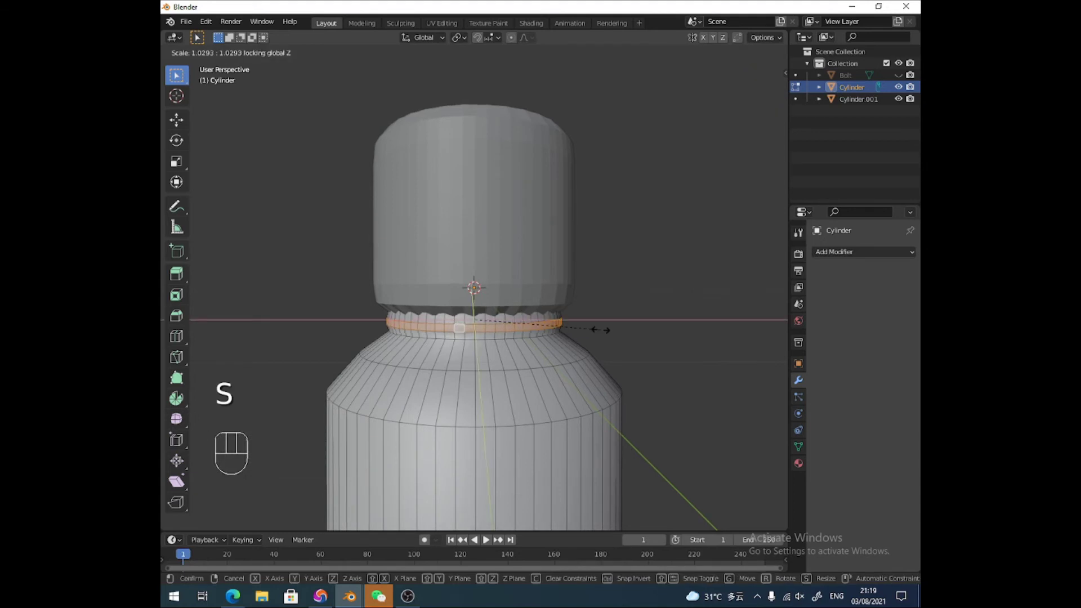
right_click(609, 331)
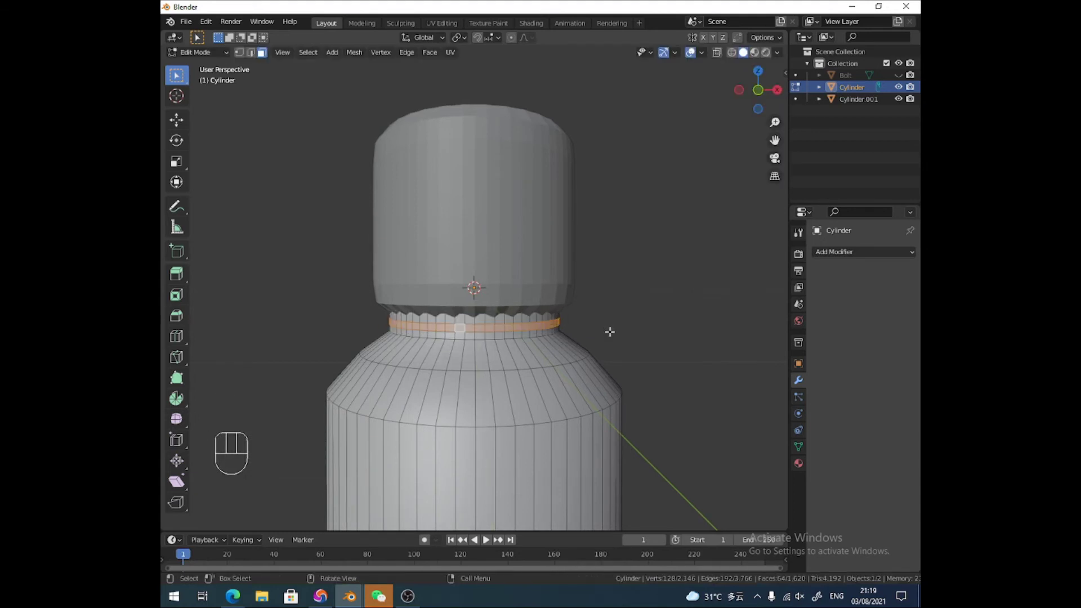
key("e")
key("s")
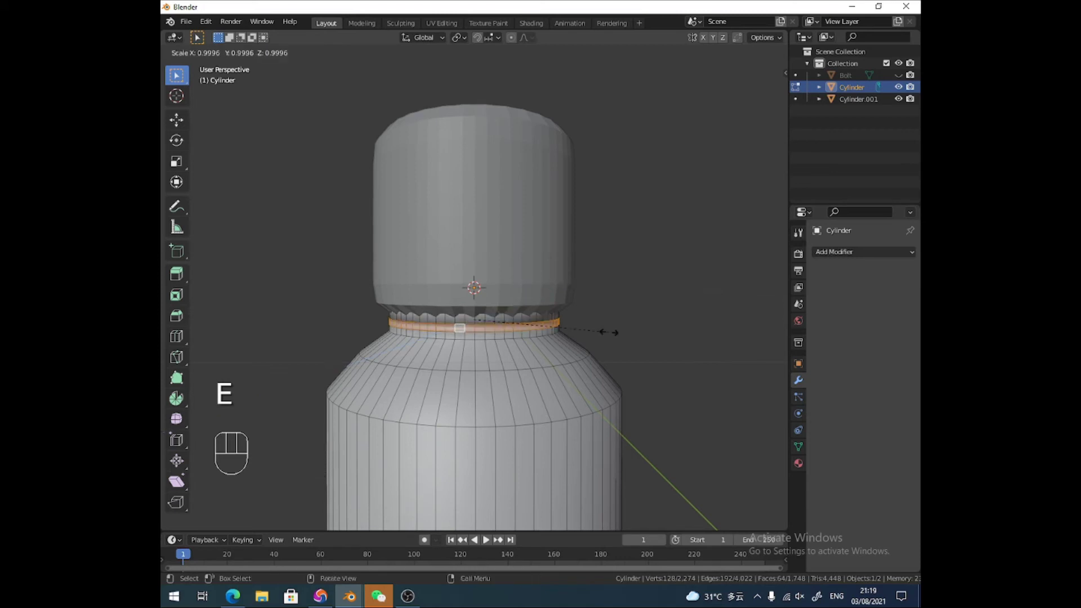
middle_click(611, 332, "shift")
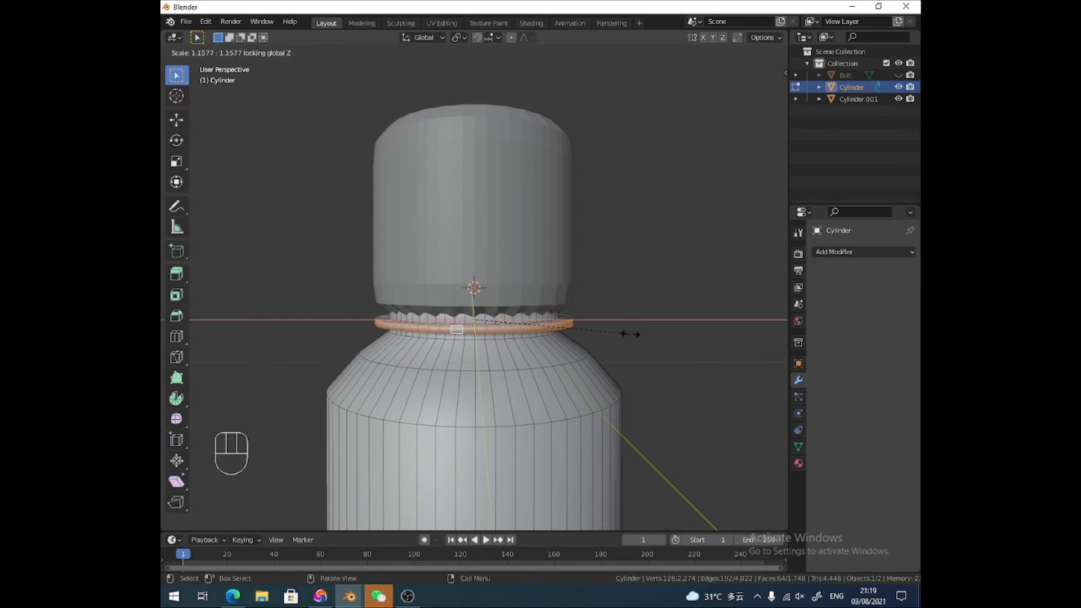
left_click(631, 333)
Flatten the ring vertically to 0.556, then enlarge it evenly to 1.118.
key("s")
key("z")
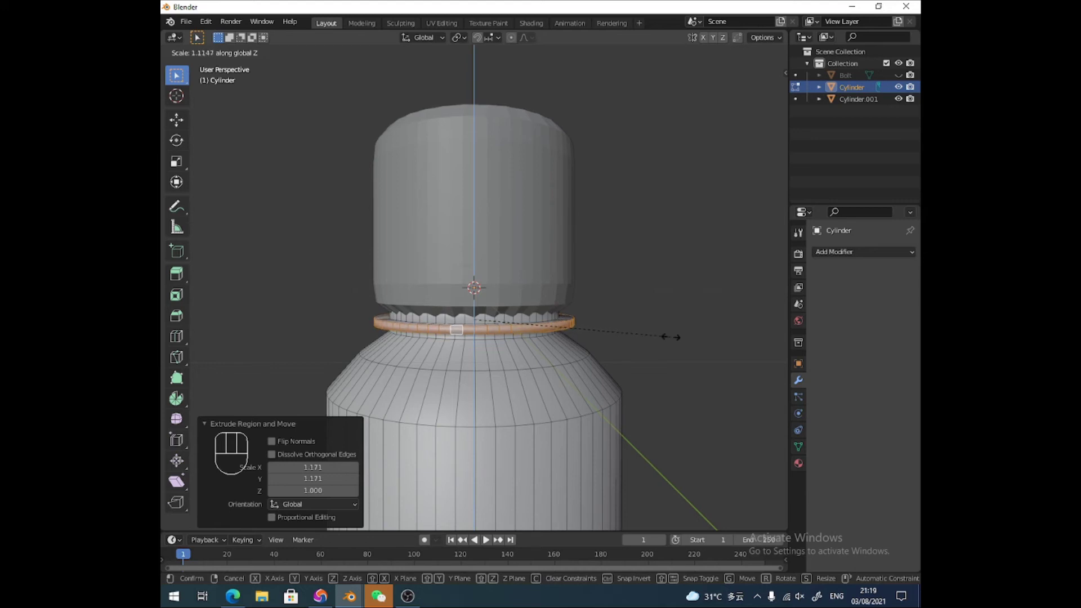
left_click(573, 331)
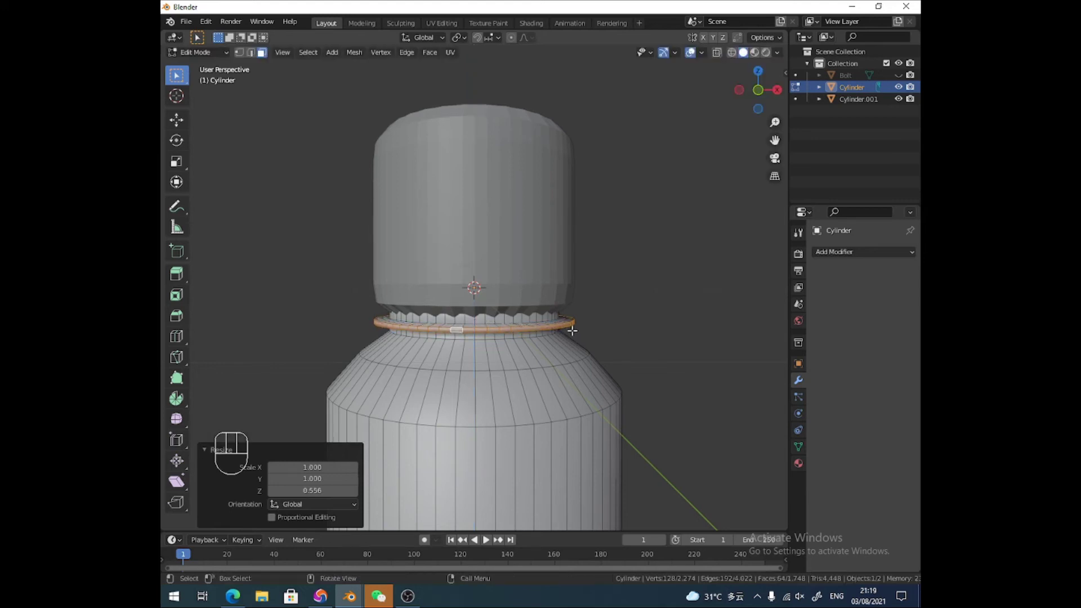
key("s")
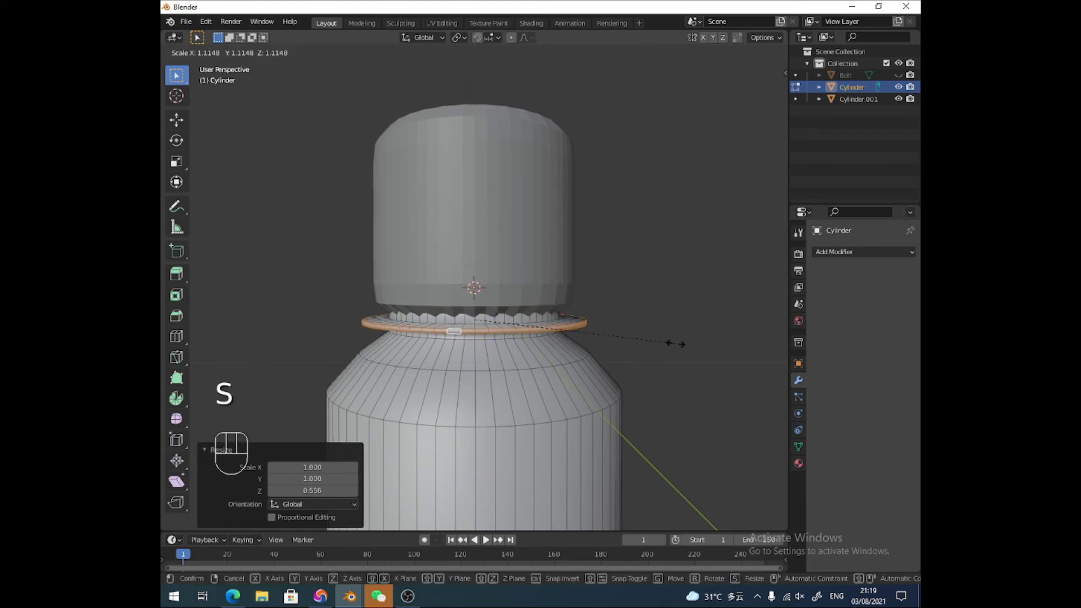
left_click(676, 344)
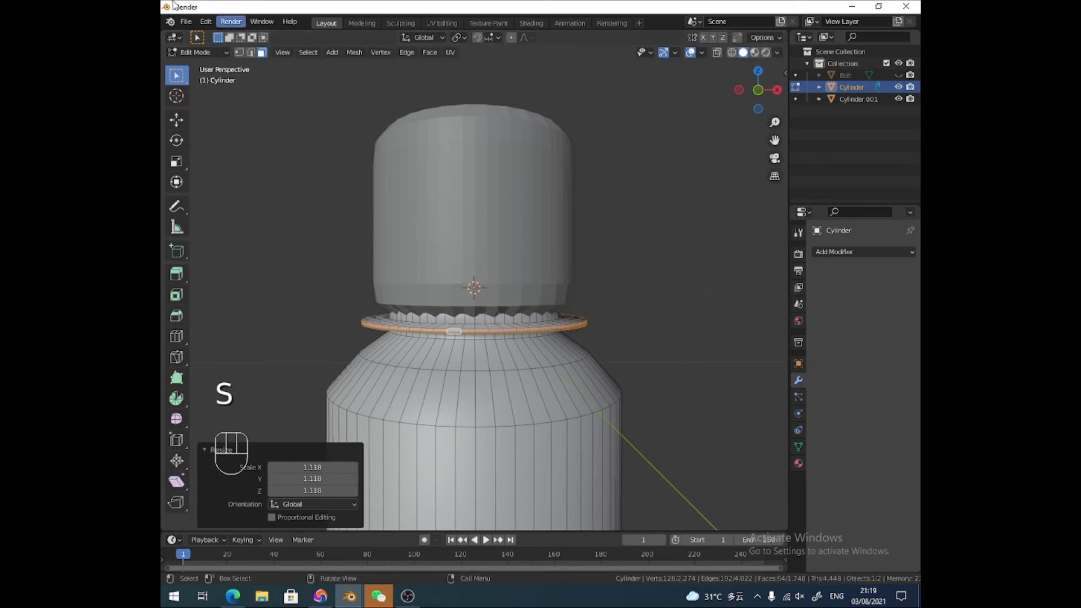
left_click(197, 51)
Return to Object Mode and hide the cap.
left_click(204, 66)
left_click(450, 184)
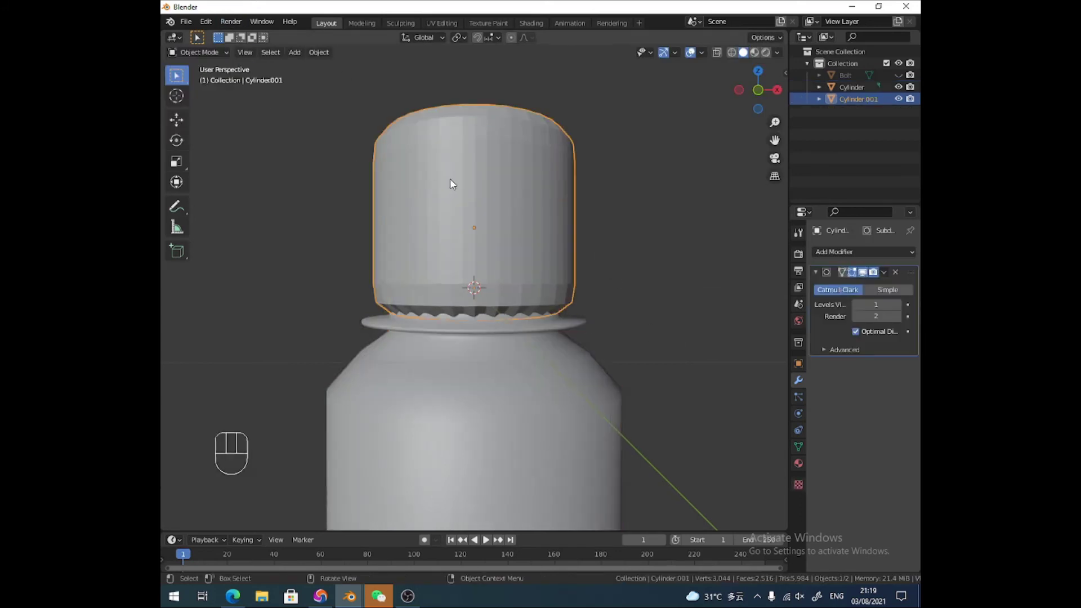
key("h")
scroll(465, 229, "down", 4)
middle_click_drag(461, 229, 463, 273)
Shade the bottle smooth and view its threaded neck side-on, close up.
right_click(478, 266)
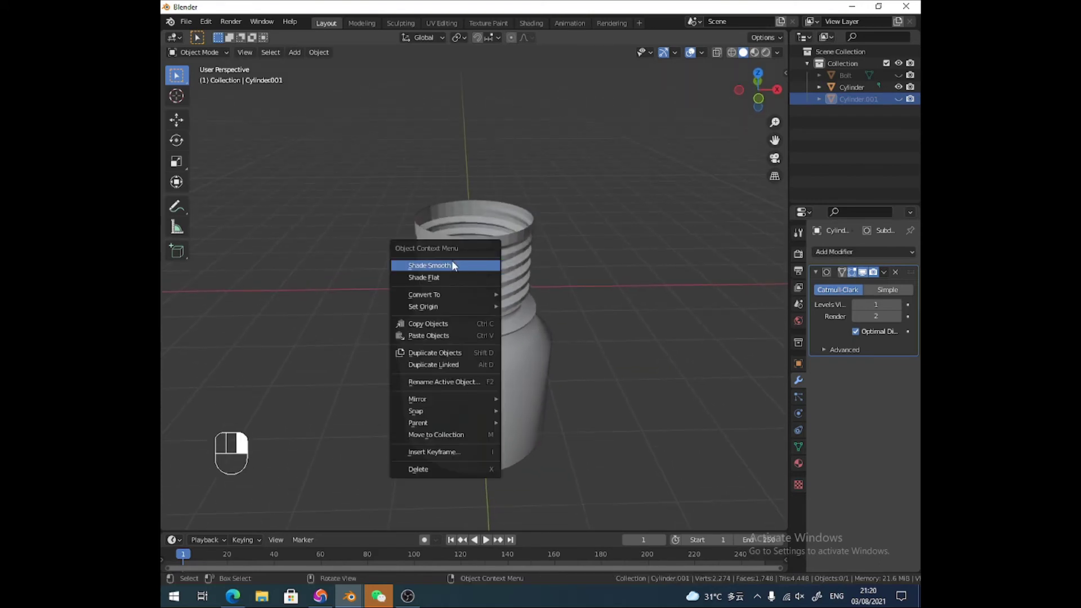
left_click(493, 247)
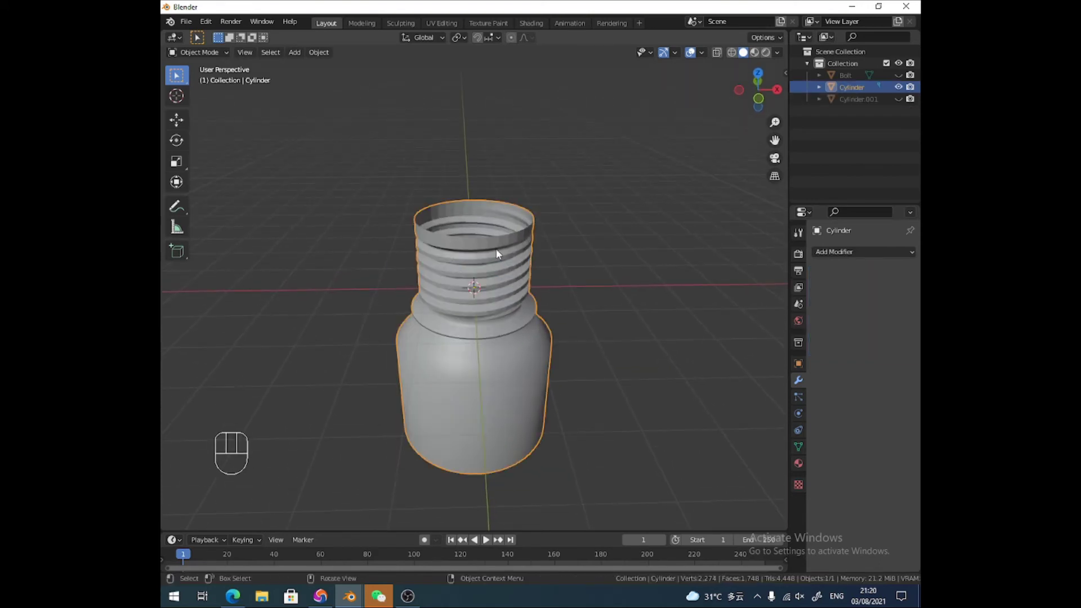
right_click_drag(497, 253, 478, 251)
middle_click_drag(499, 255, 439, 229)
scroll(473, 299, "up", 3)
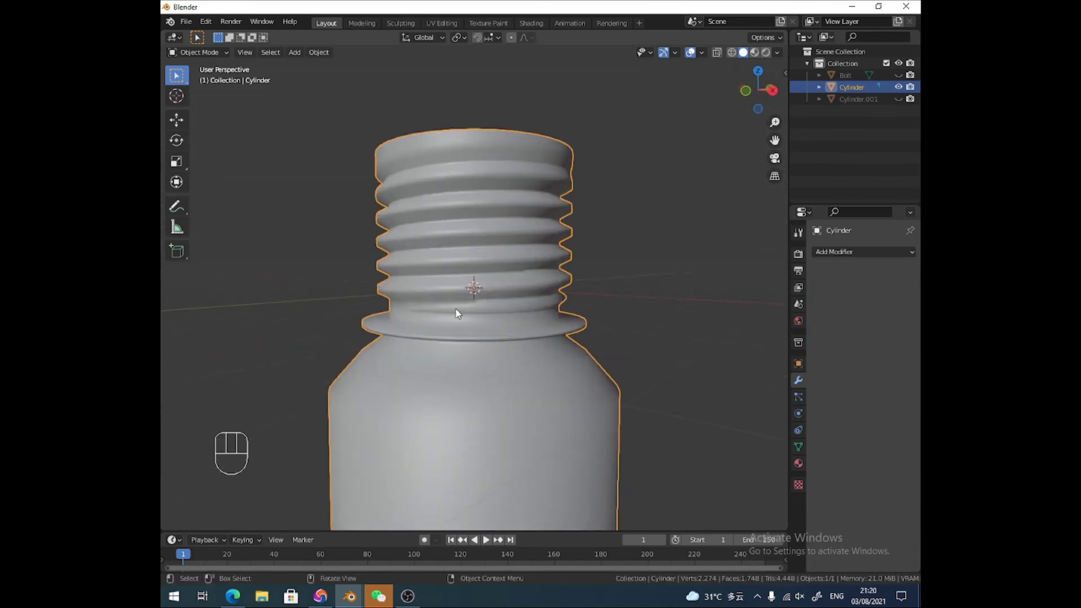
middle_click_drag(457, 314, 332, 309)
Add a Weighted Normal modifier and enable Auto Smooth in the bottle's Normals settings.
left_click(834, 253)
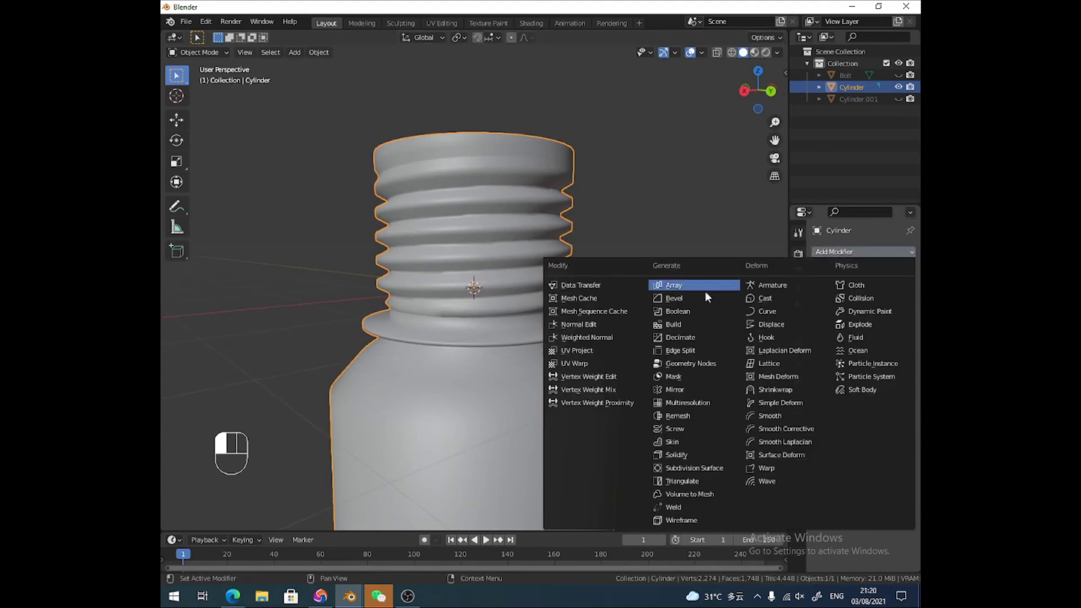
left_click(618, 333)
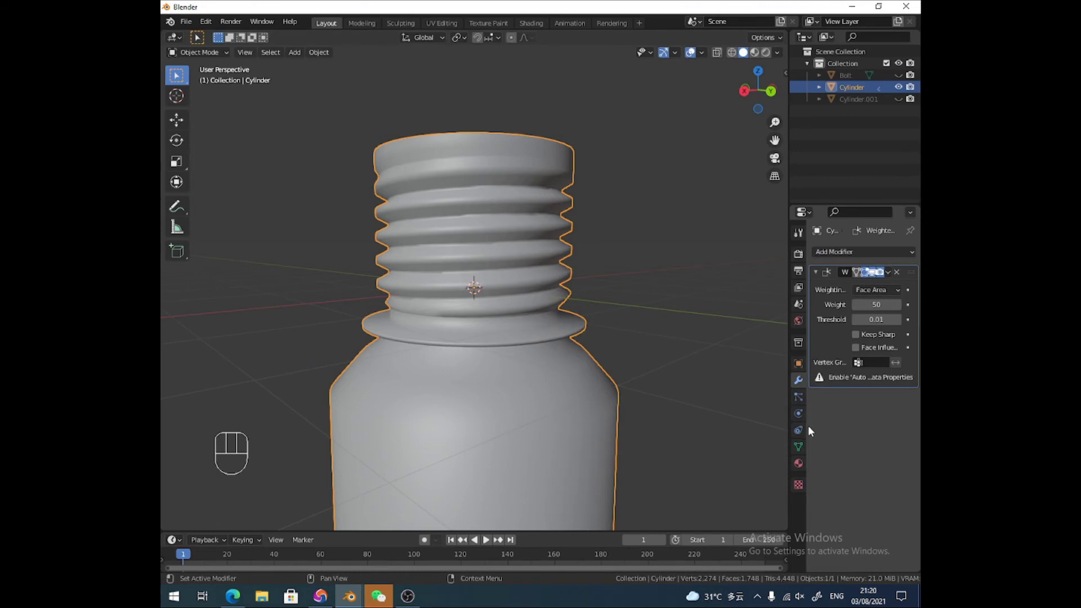
left_click(798, 447)
left_click(819, 455)
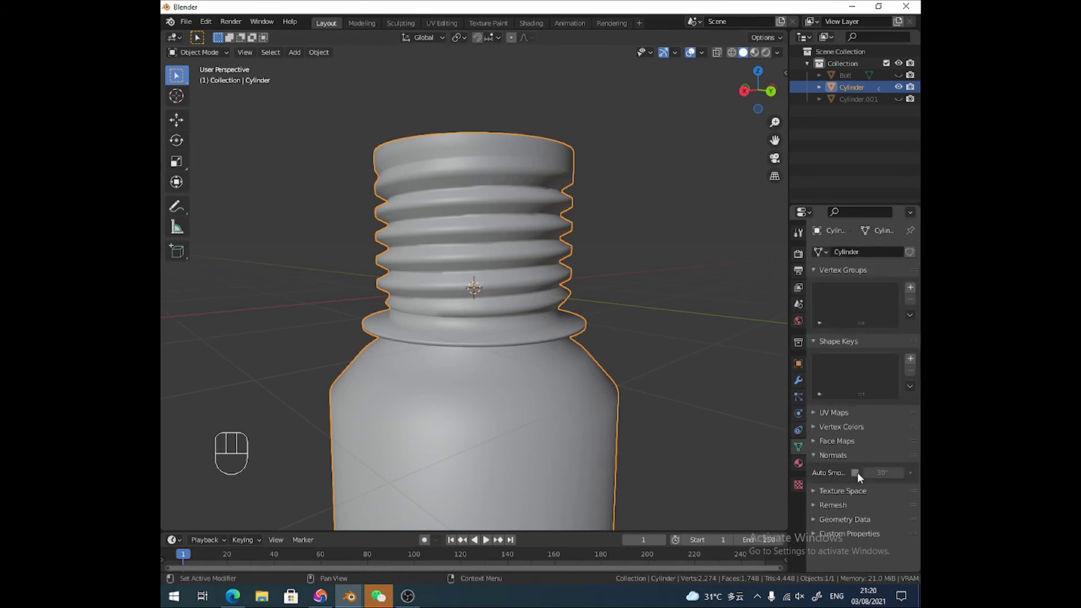
left_click(855, 472)
middle_click_drag(533, 306, 635, 306)
Delete the Weighted Normal modifier from the bottle's modifier stack.
right_click(513, 246)
left_click(495, 252)
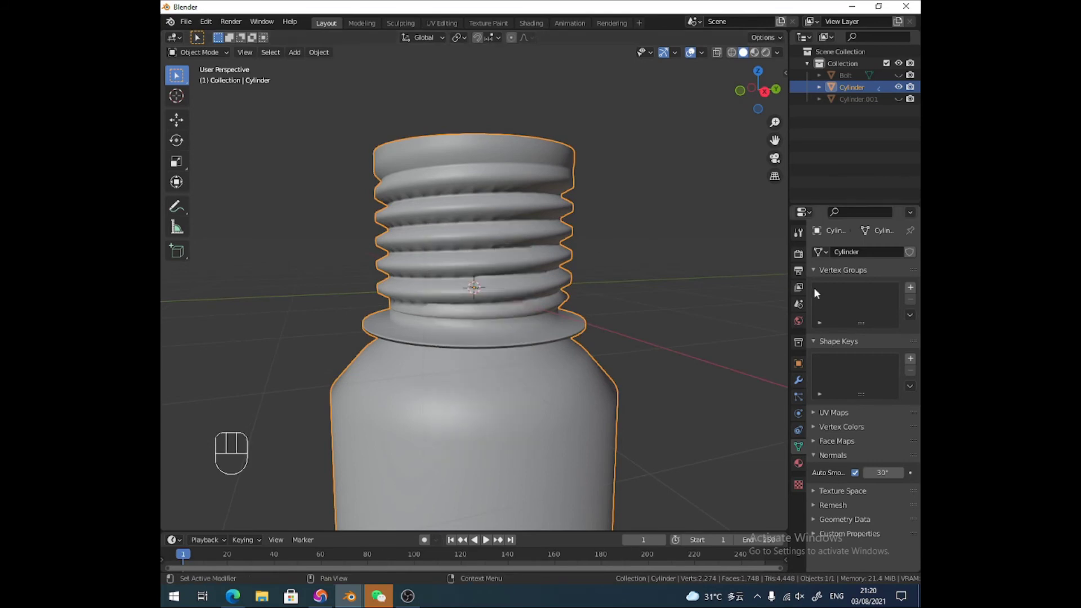
left_click(798, 380)
key("ctrl+x")
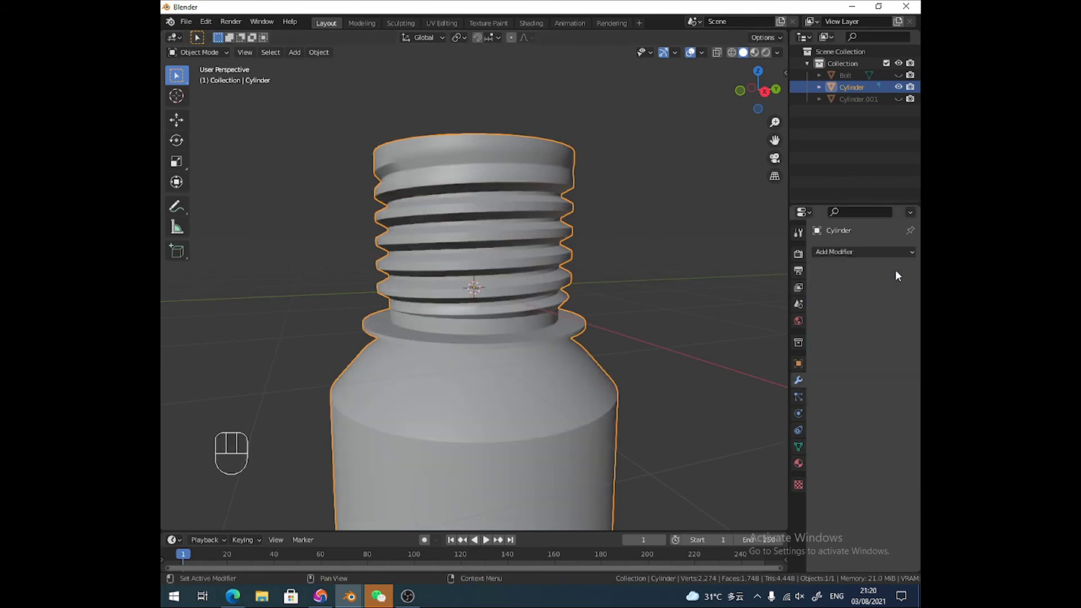
Add a Subdivision Surface modifier to the bottle, then remove it.
left_click(851, 252)
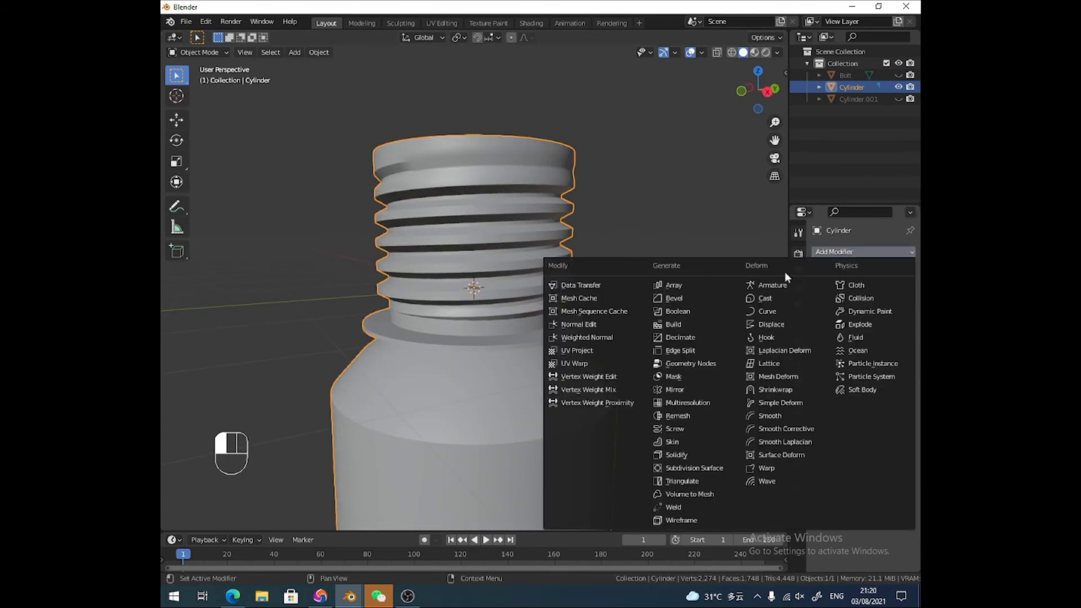
left_click(692, 470)
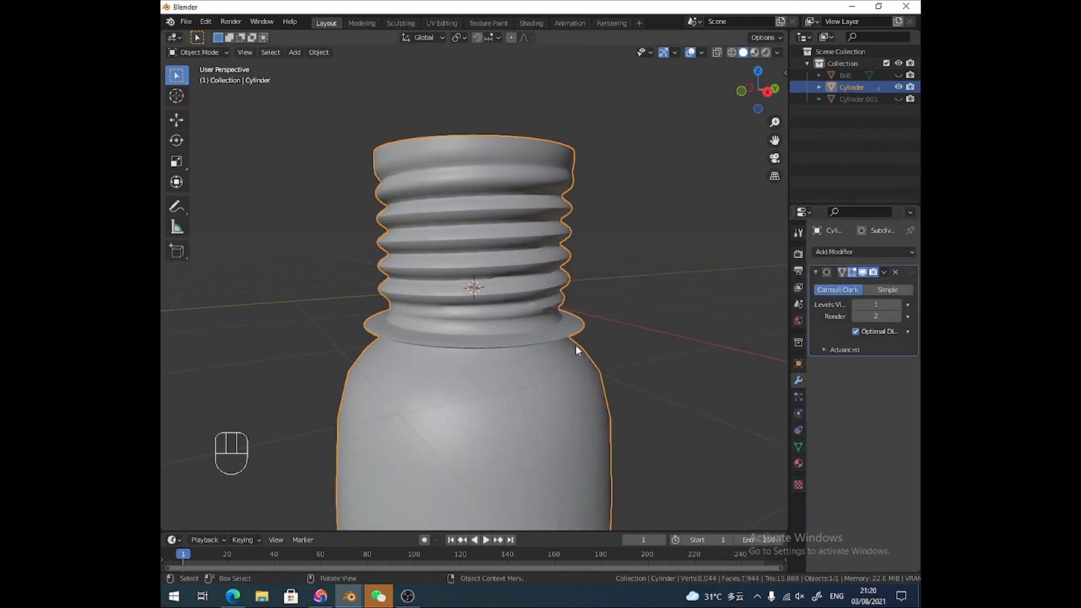
mouse_move(559, 332)
middle_mouse_down()
mouse_move(592, 350)
mouse_move(575, 306)
mouse_move(523, 306)
mouse_move(501, 326)
mouse_move(544, 335)
middle_mouse_up()
scroll(543, 339, "down", 3)
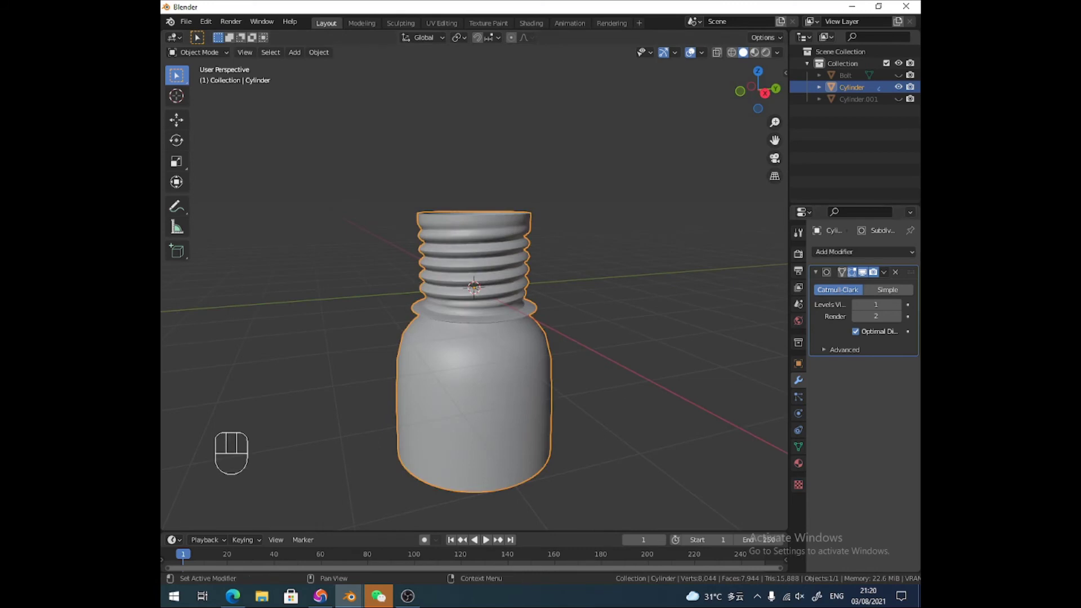
left_click(895, 272)
Unhide Cylinder.001 and rename it to cap.
left_click(894, 99)
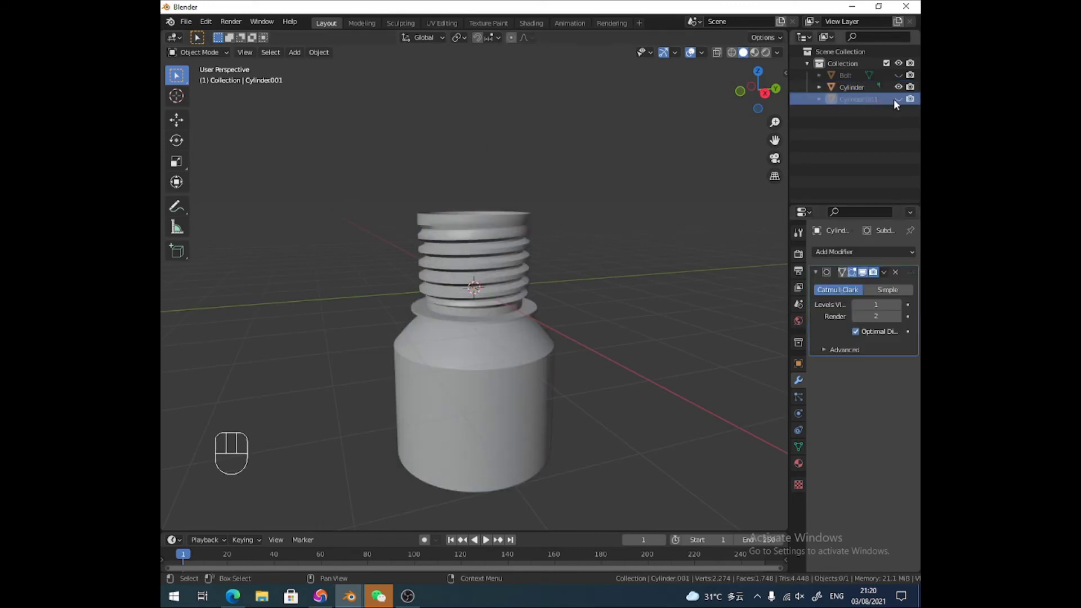
left_click(896, 99)
double_click(856, 99)
type("cap")
key("Return")
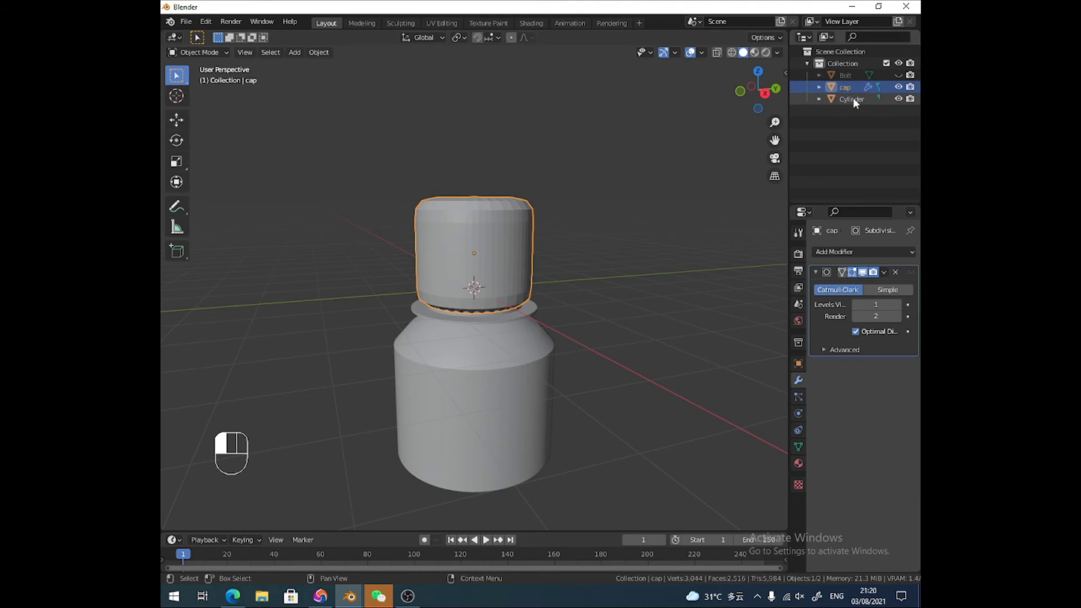
Add an edge loop around the cap and slide it up near the top.
left_click(198, 52)
left_click(195, 80)
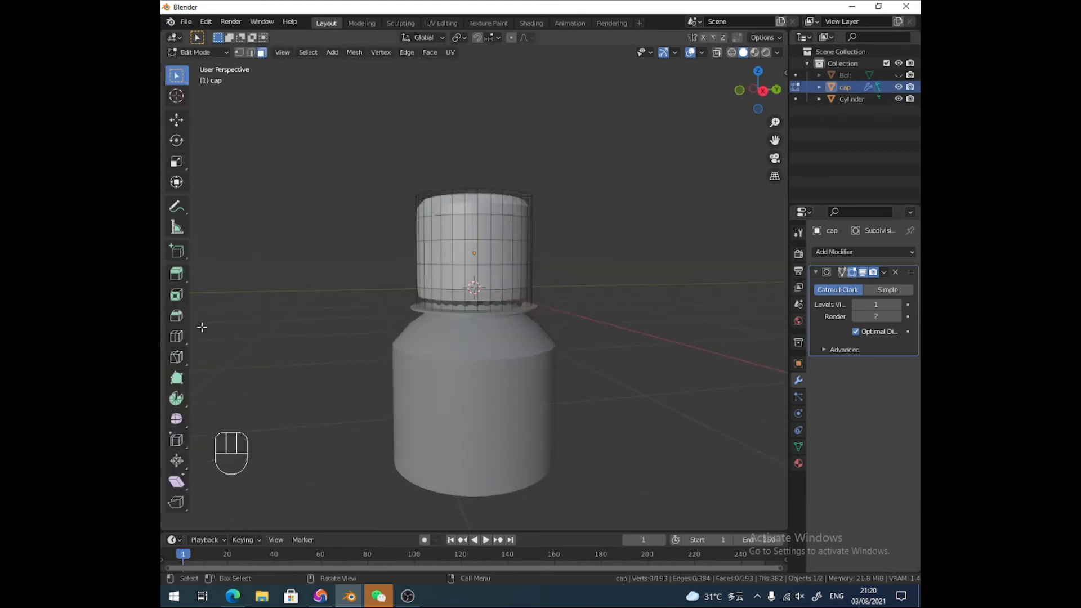
left_click(176, 336)
left_click(422, 305)
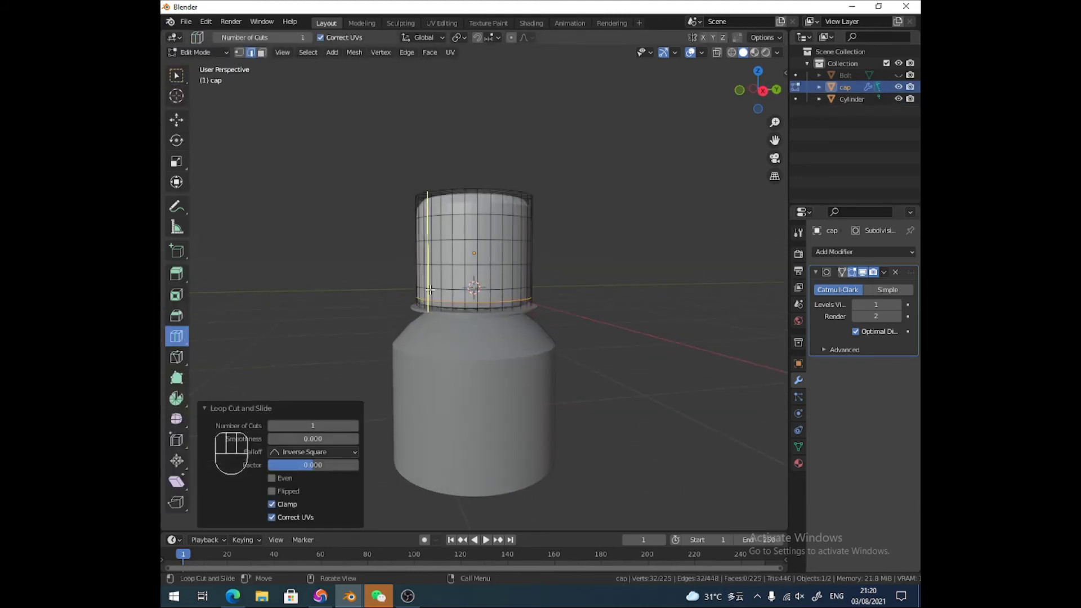
key("g")
key("g")
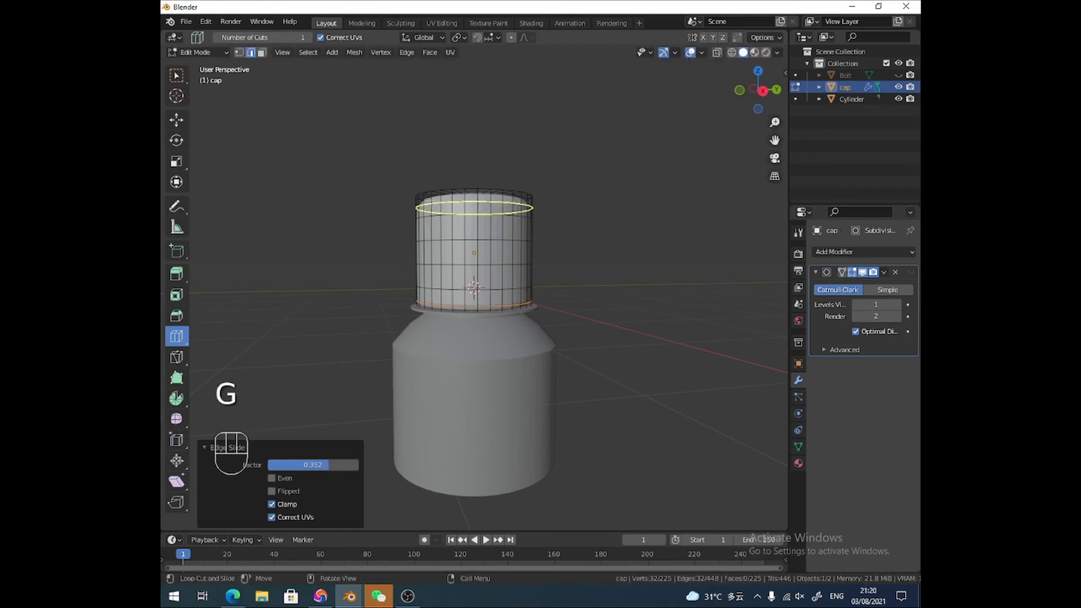
key("g")
left_click(430, 196)
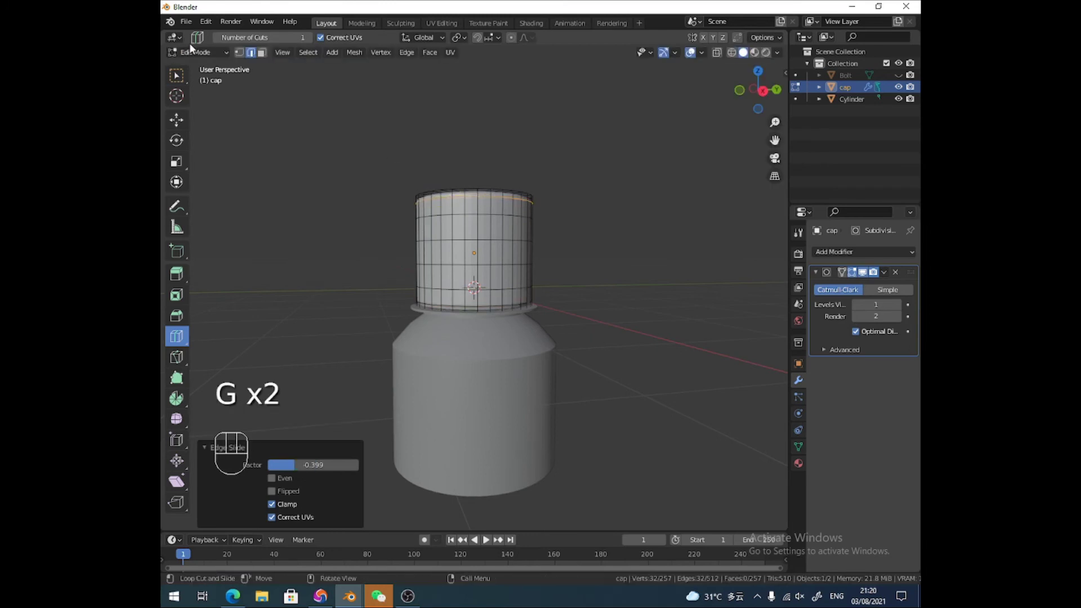
Shade the cap smooth in Object Mode and hide the bottle body.
left_click(200, 52)
left_click(194, 65)
right_click(457, 238)
left_click(457, 238)
middle_click_drag(437, 238, 482, 250)
left_click(491, 328)
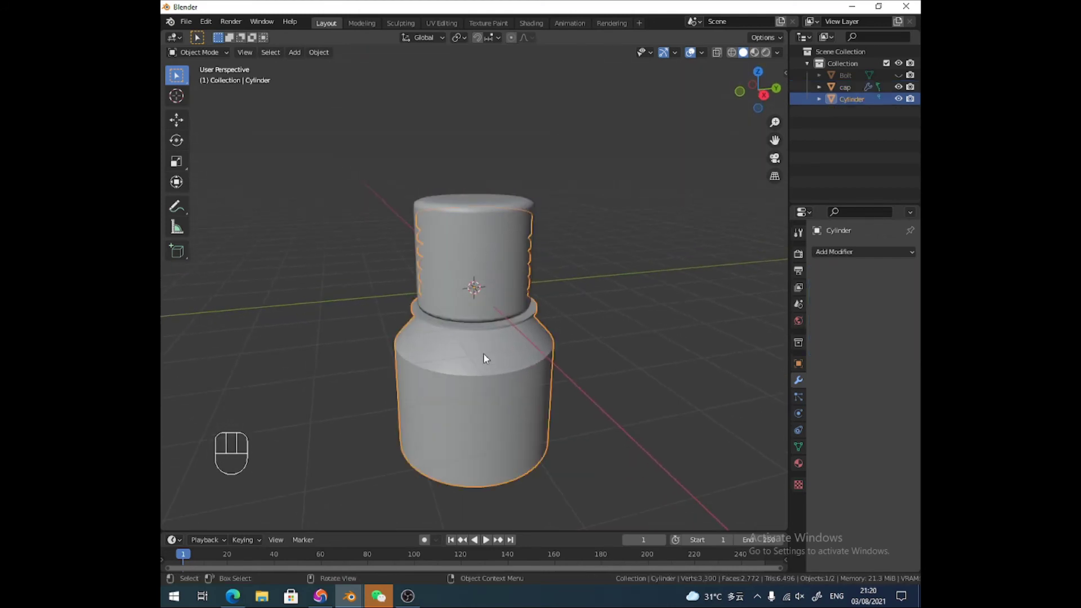
key("h")
Select the cap's bottom face in face-select Edit Mode.
middle_click_drag(477, 316, 395, 256)
left_click(481, 270)
key("Tab")
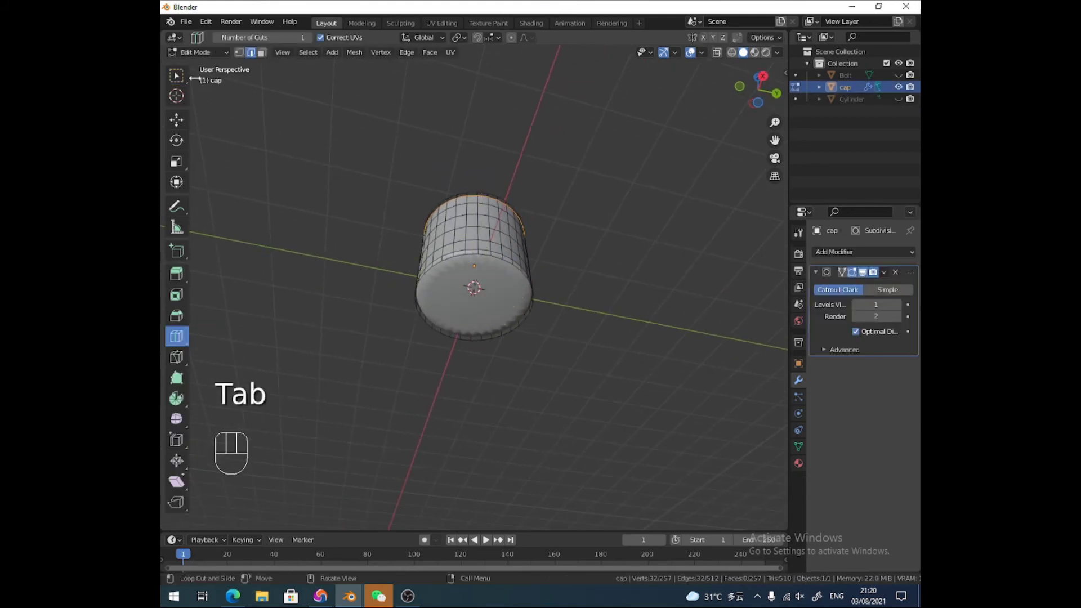
left_click(261, 54)
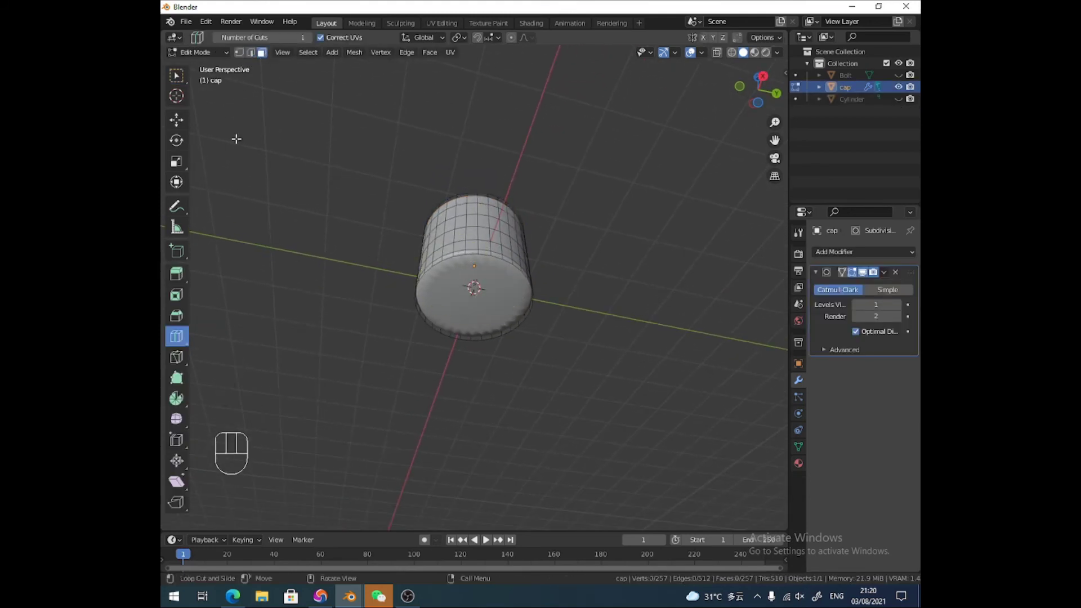
left_click(177, 76)
left_click(520, 306)
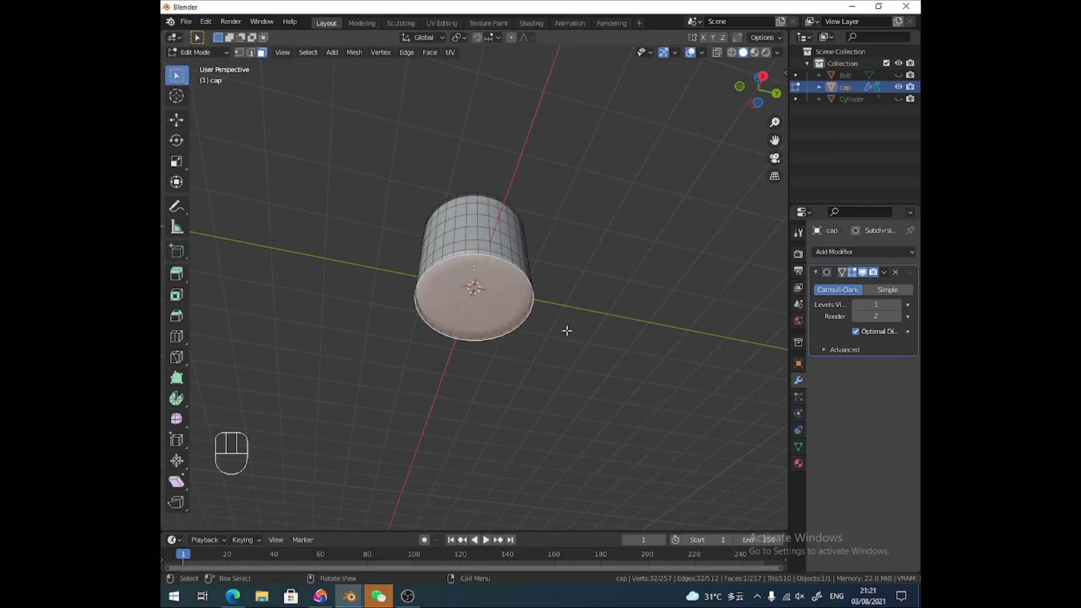
Inset the cap's bottom face five times into concentric rings.
key("i")
left_click(546, 323)
key("i")
left_click(535, 321)
key("i")
left_click(532, 324)
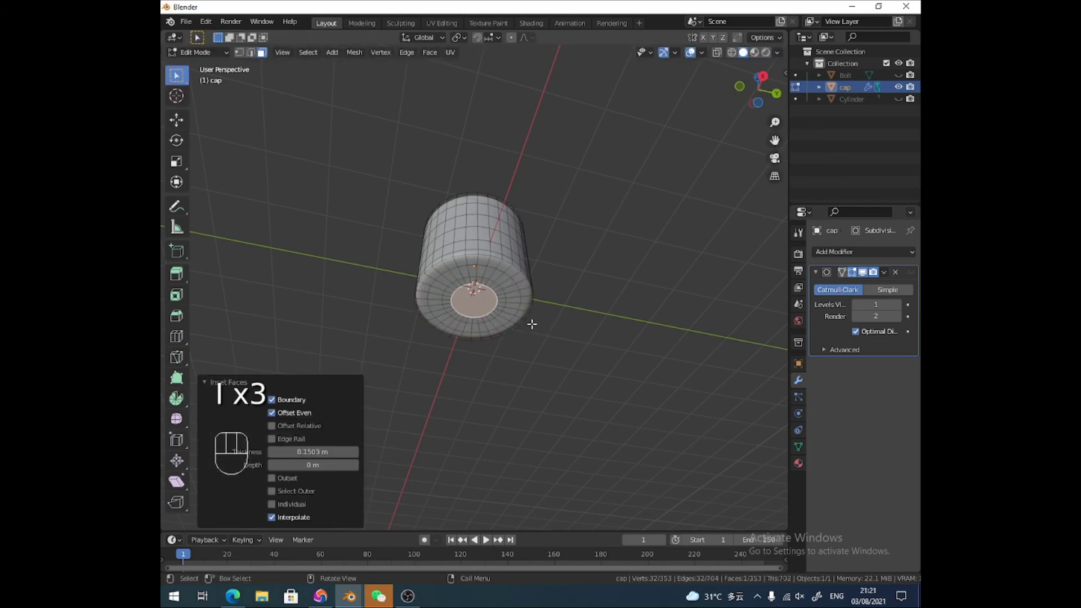
key("i")
left_click(518, 323)
key("i")
left_click(505, 322)
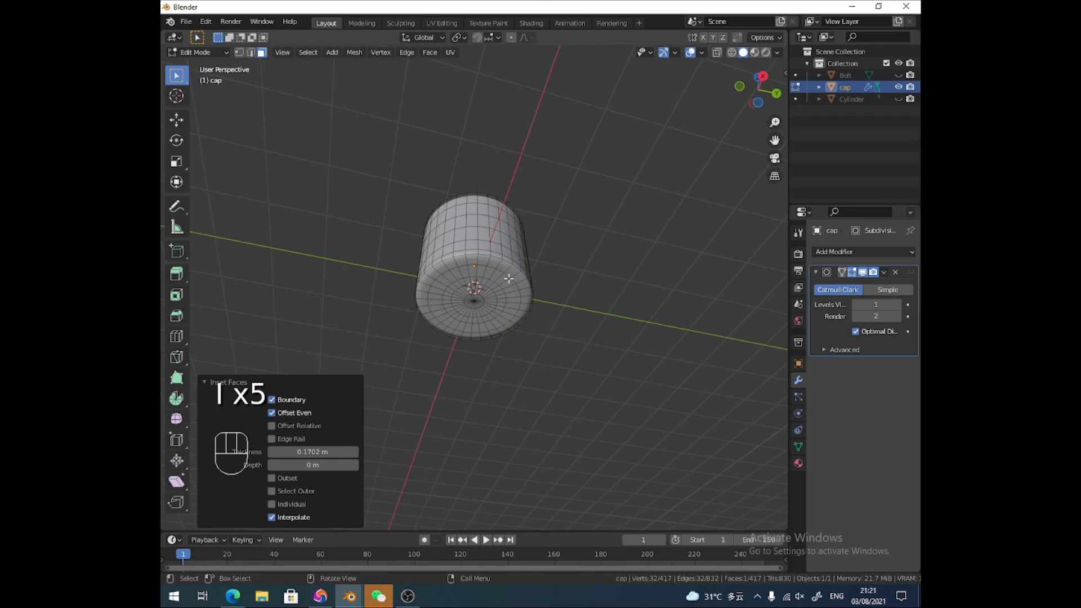
Merge the centre vertices to a single point and return to Object Mode.
middle_click_drag(509, 278, 278, 115)
key("1")
key("m")
left_click(495, 281)
left_click(209, 53)
left_click(197, 66)
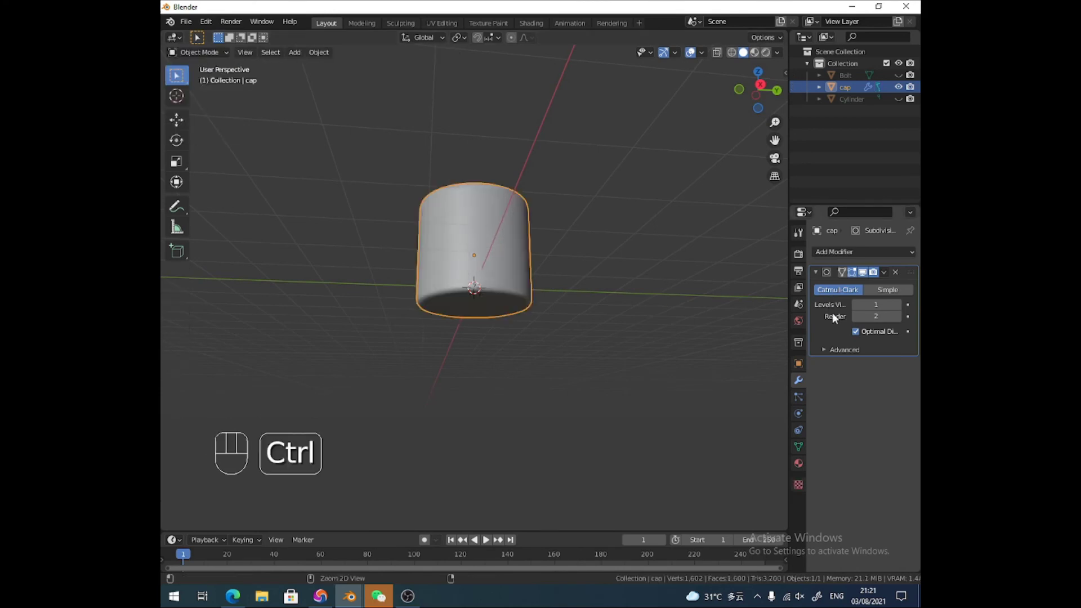
Apply the cap's Subdivision modifier, unhide the bottle, and add a Boolean modifier.
key("ctrl+a")
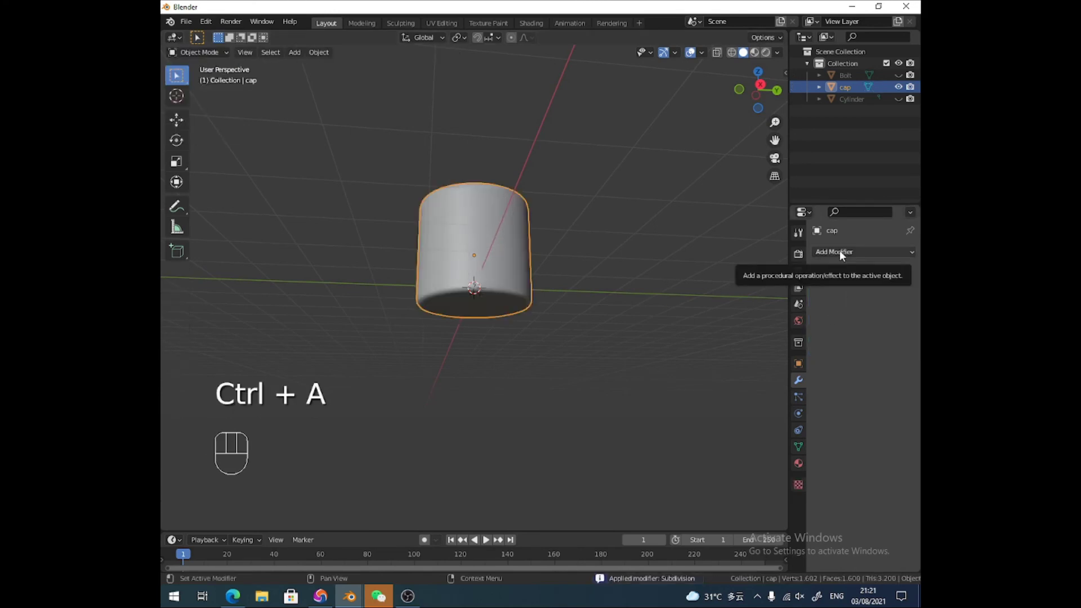
left_click(898, 99)
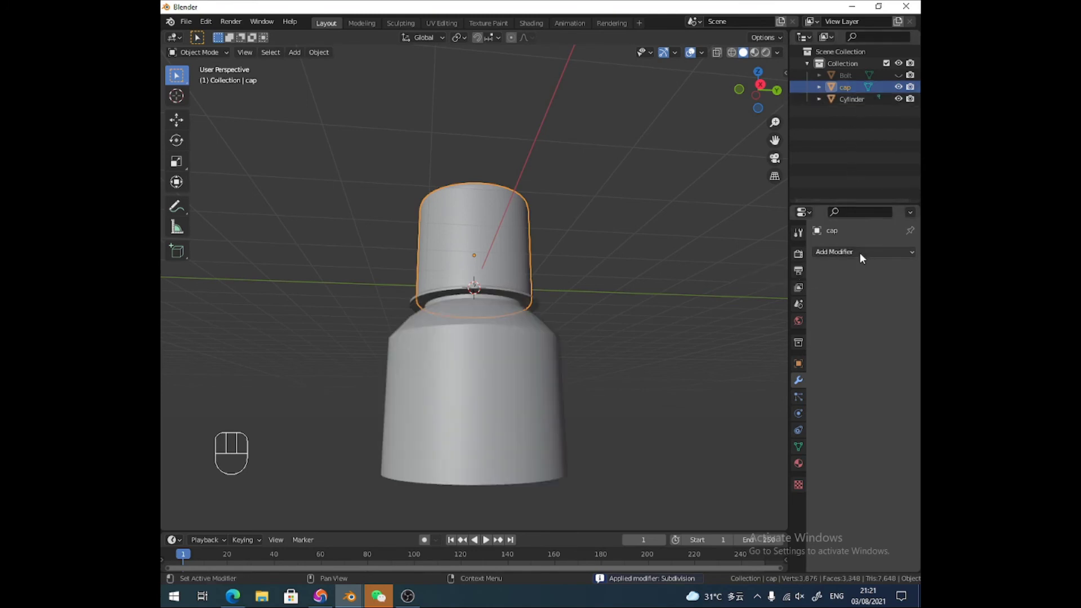
left_click(860, 252)
left_click(688, 312)
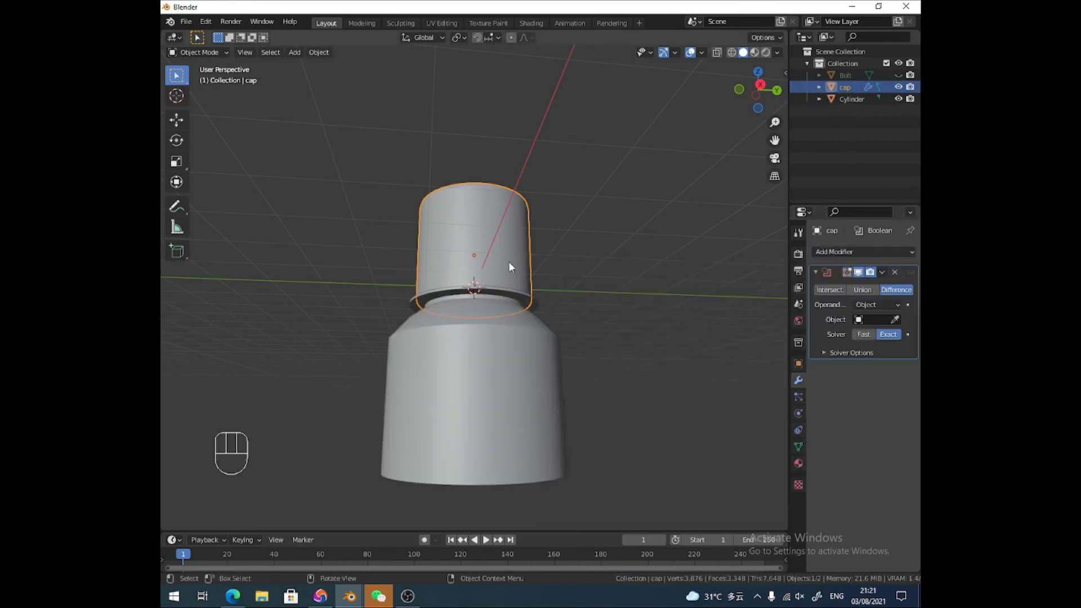
Raise the cap 0.048793 m along Z.
middle_click_drag(494, 245, 502, 275)
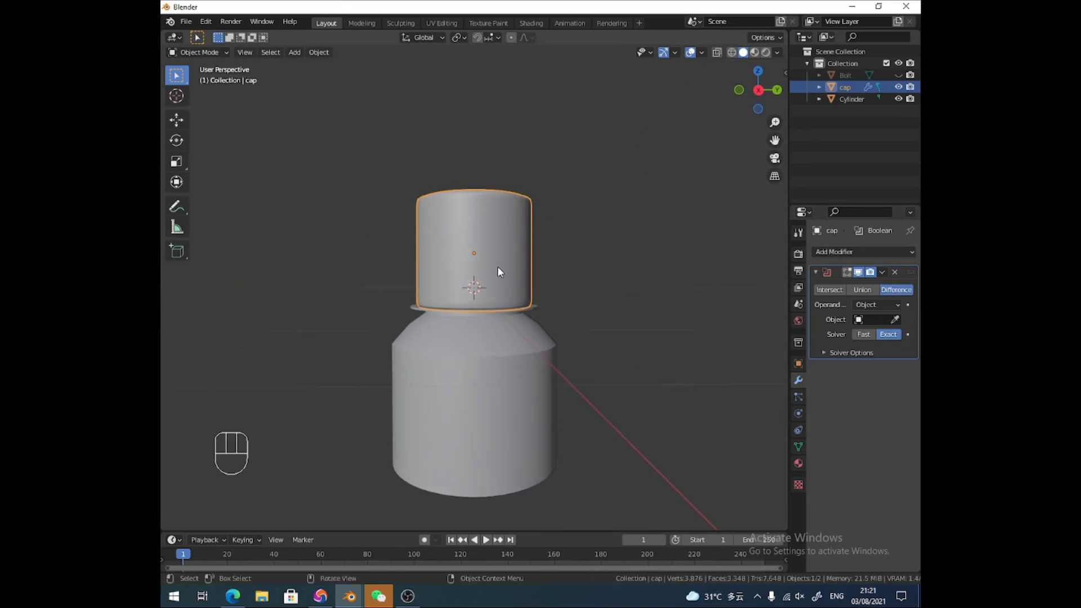
key("g")
key("z")
left_click(495, 264)
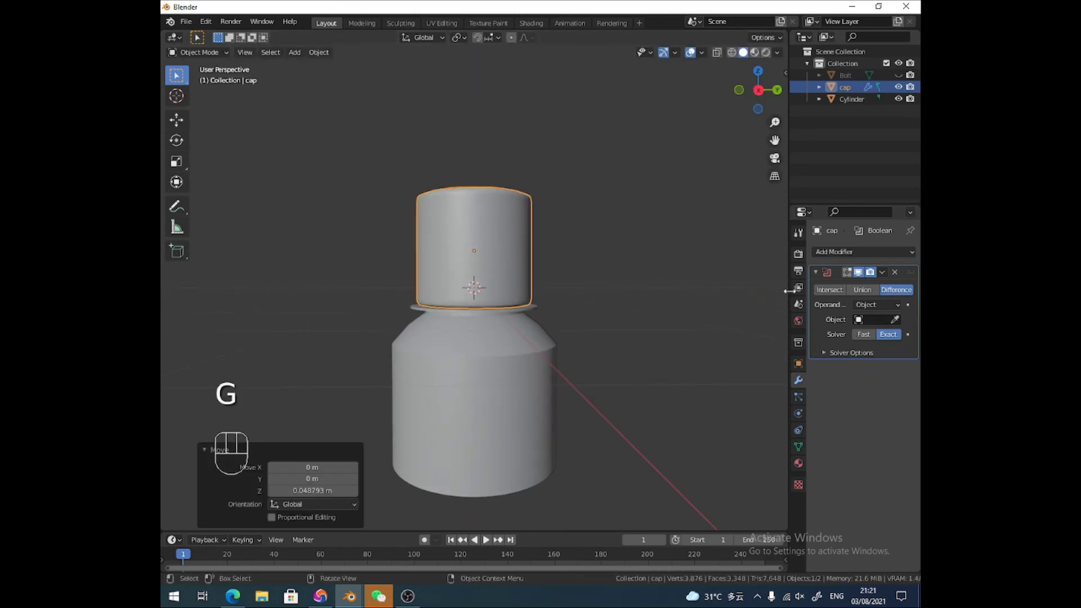
Set the Boolean to Difference with Cylinder and the Fast solver, then apply it.
left_click(869, 292)
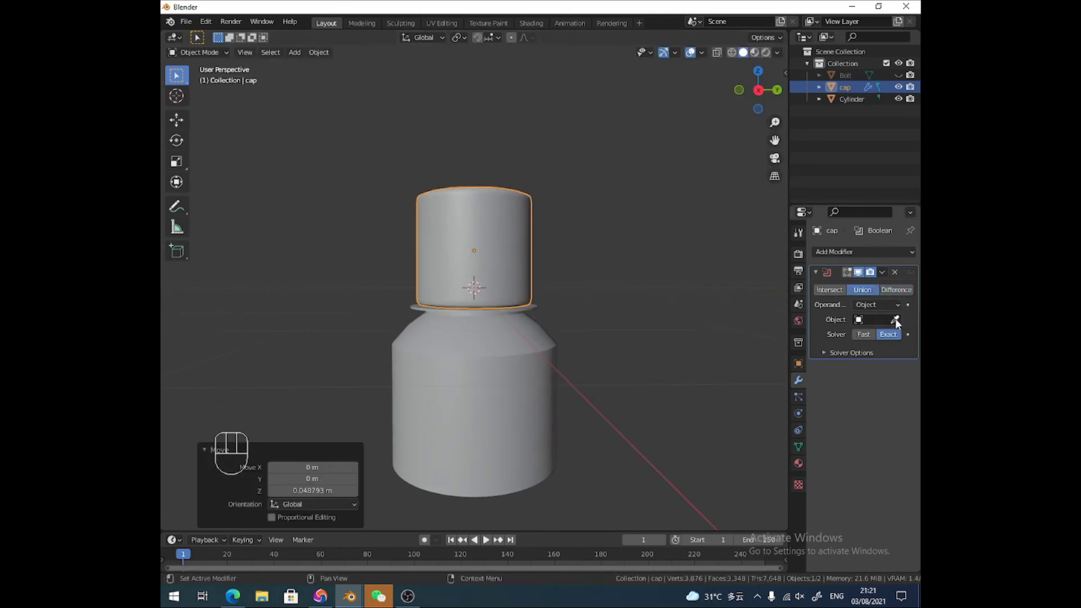
left_click(895, 318)
left_click(505, 354)
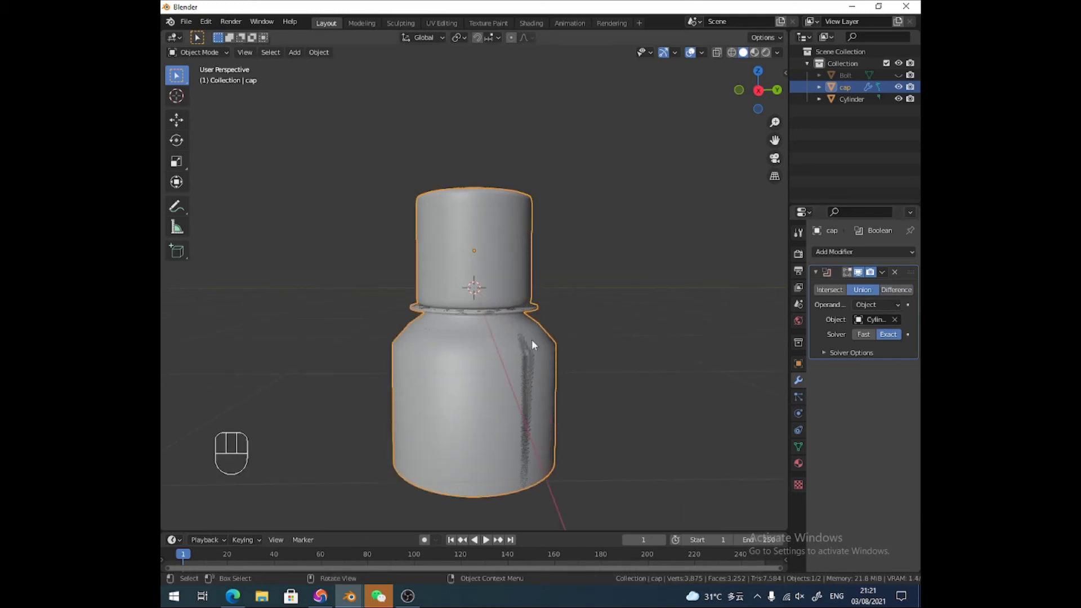
key("ctrl+z")
left_click(893, 290)
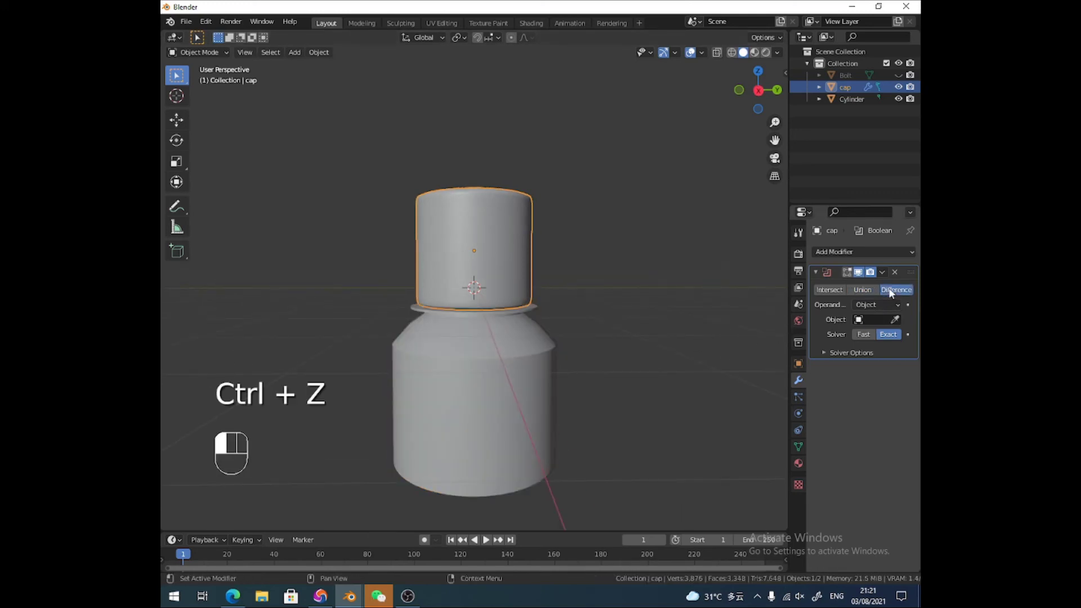
left_click(896, 320)
left_click(483, 363)
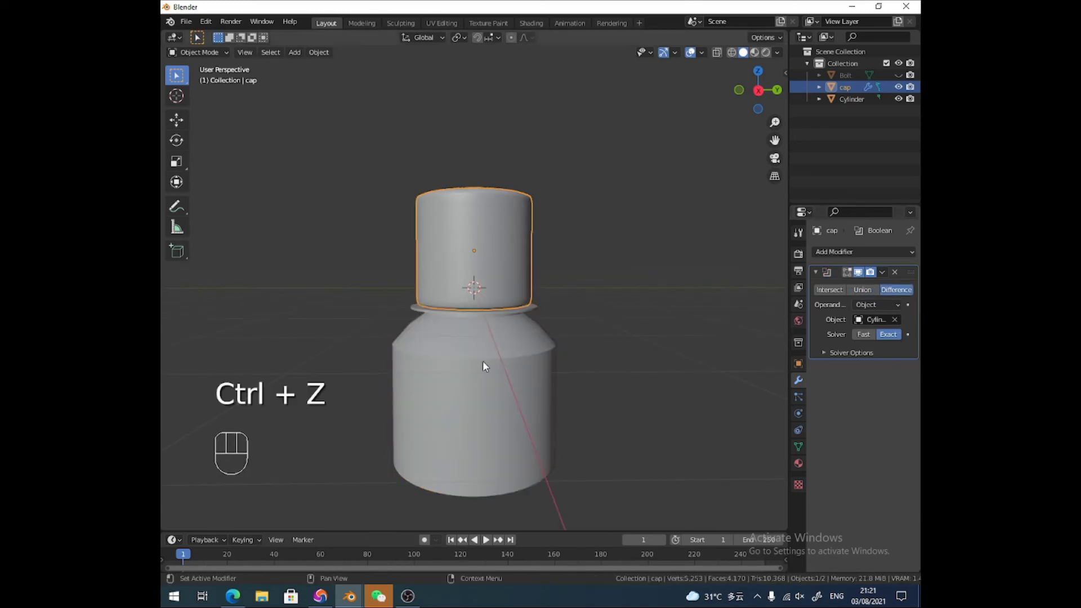
left_click(863, 335)
middle_click_drag(558, 292, 714, 281)
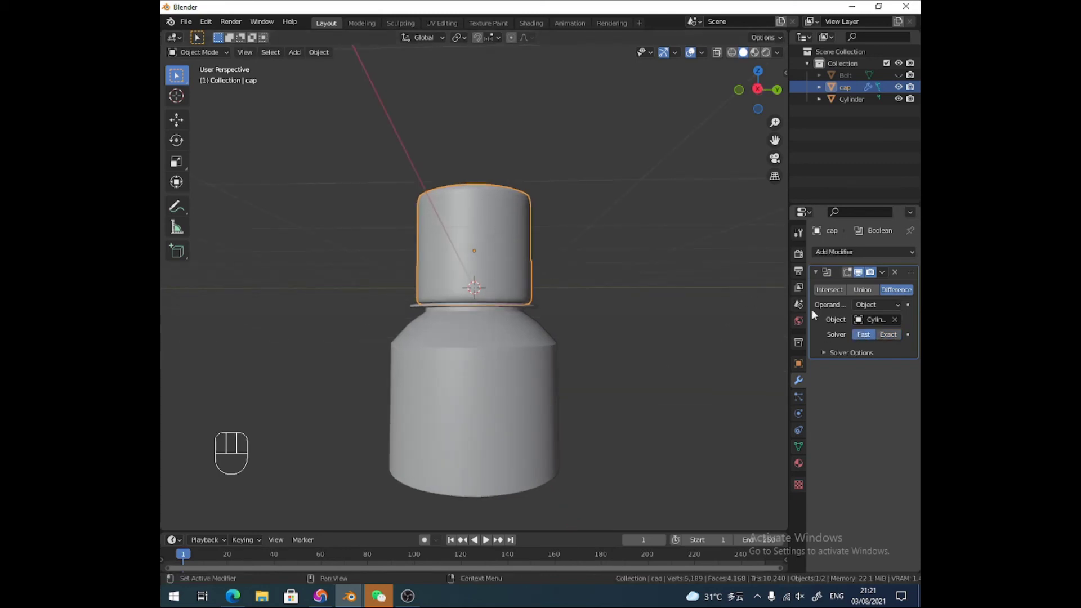
key("ctrl+a")
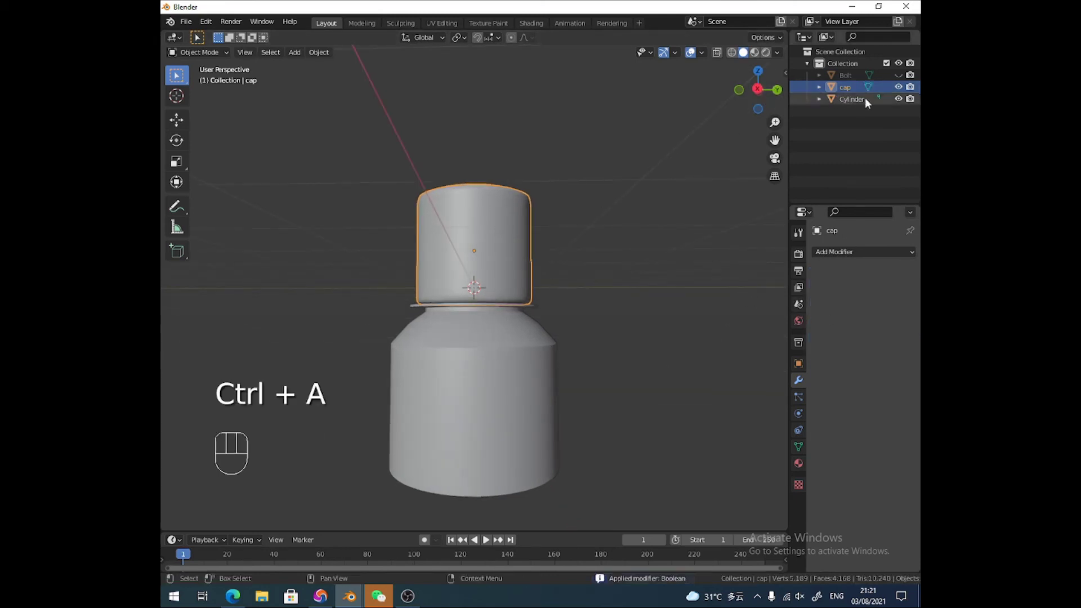
Hide the Cylinder and enter Edit Mode on the cap with edge selection.
left_click(899, 99)
middle_click_drag(553, 285, 346, 236)
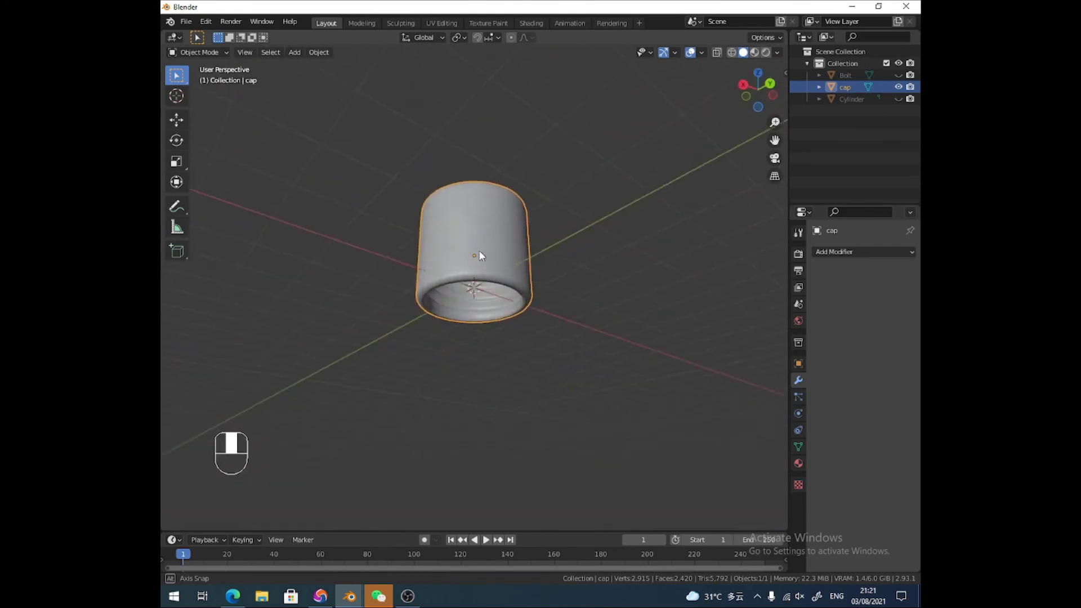
middle_click_drag(481, 252, 493, 322)
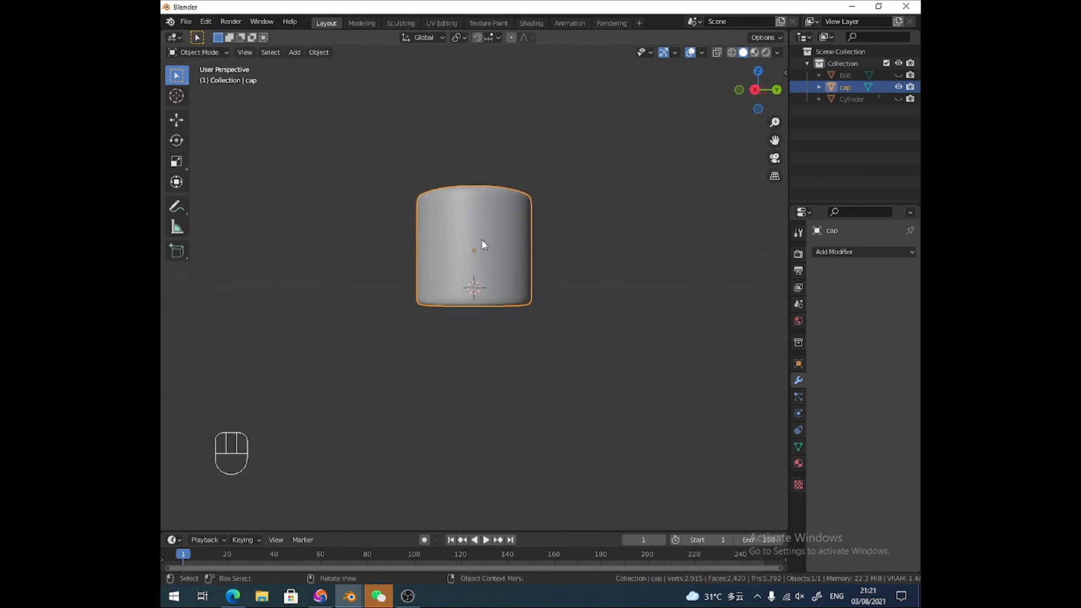
key("Tab")
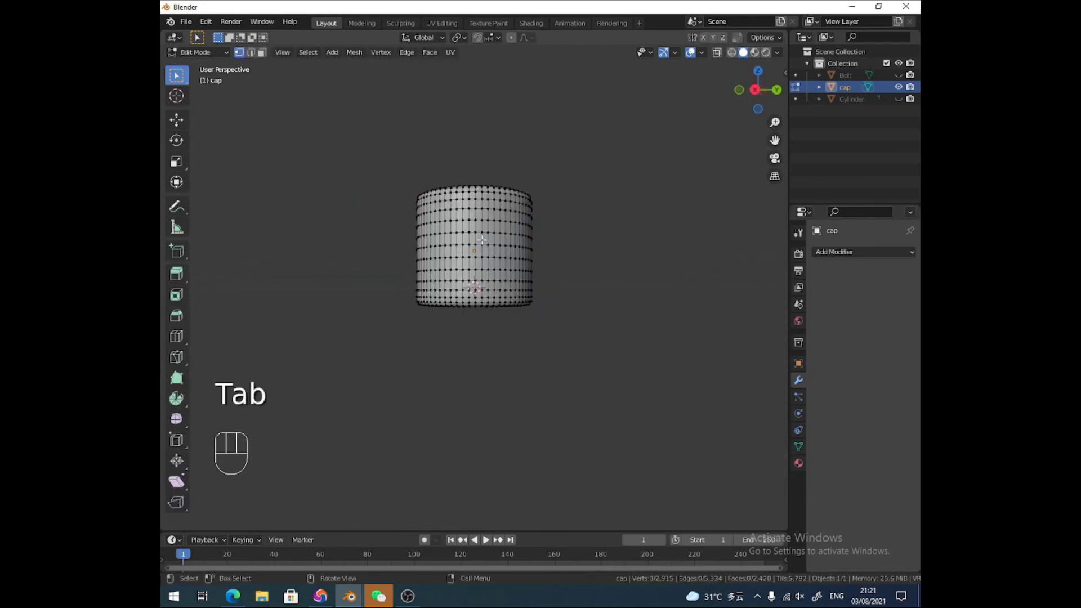
key("3")
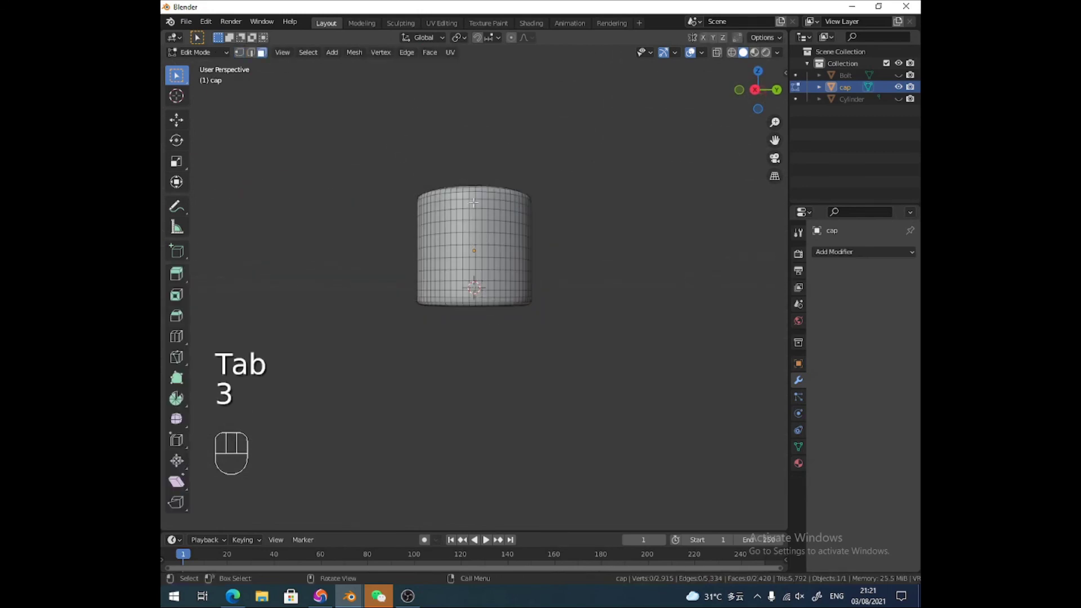
key("2")
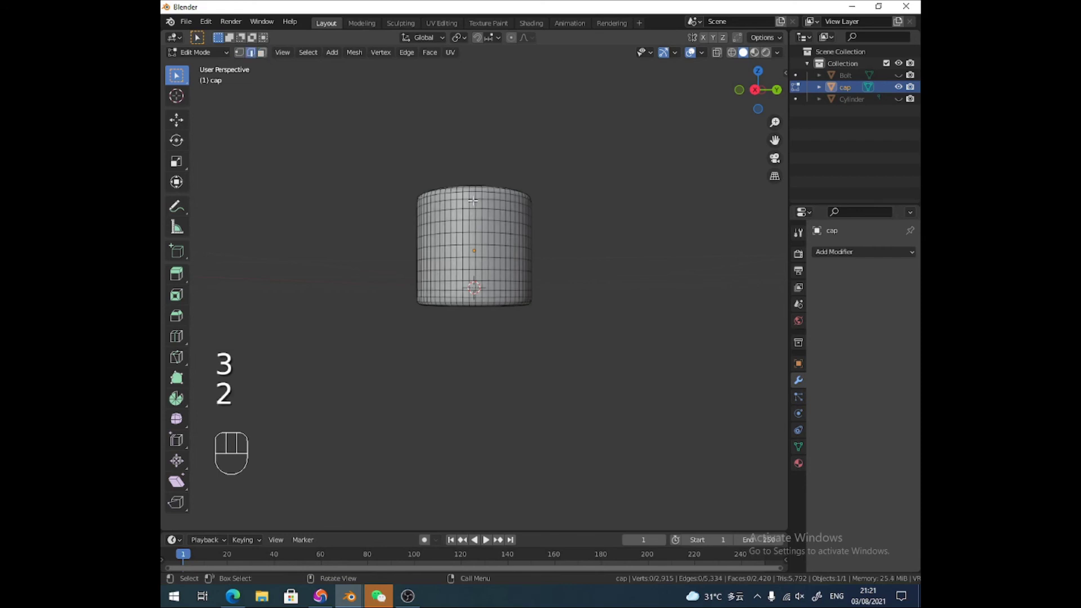
Select all the horizontal edge loops around the cap's side, top to bottom.
left_click(473, 202, "alt")
left_click(473, 208, "alt+shift")
left_click(474, 217, "alt+shift")
left_click(474, 225, "alt+shift")
left_click(475, 232, "alt+shift")
key("ctrl+z")
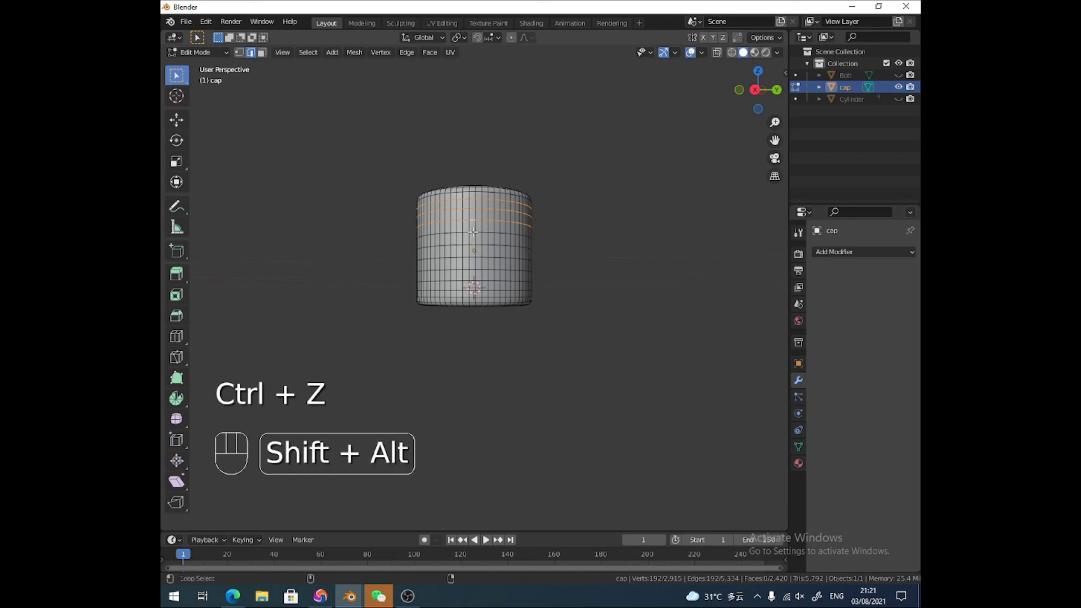
left_click(473, 233, "alt+shift")
left_click(474, 240, "alt+shift")
left_click(473, 248, "alt+shift")
left_click(473, 256, "alt+shift")
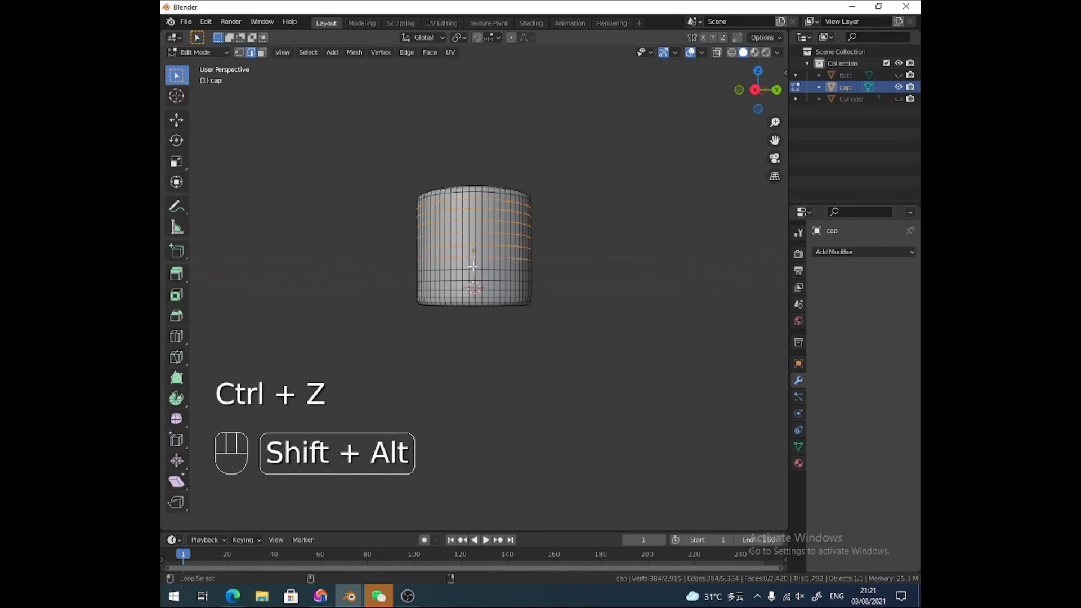
left_click(473, 266, "alt+shift")
left_click(471, 280, "alt+shift")
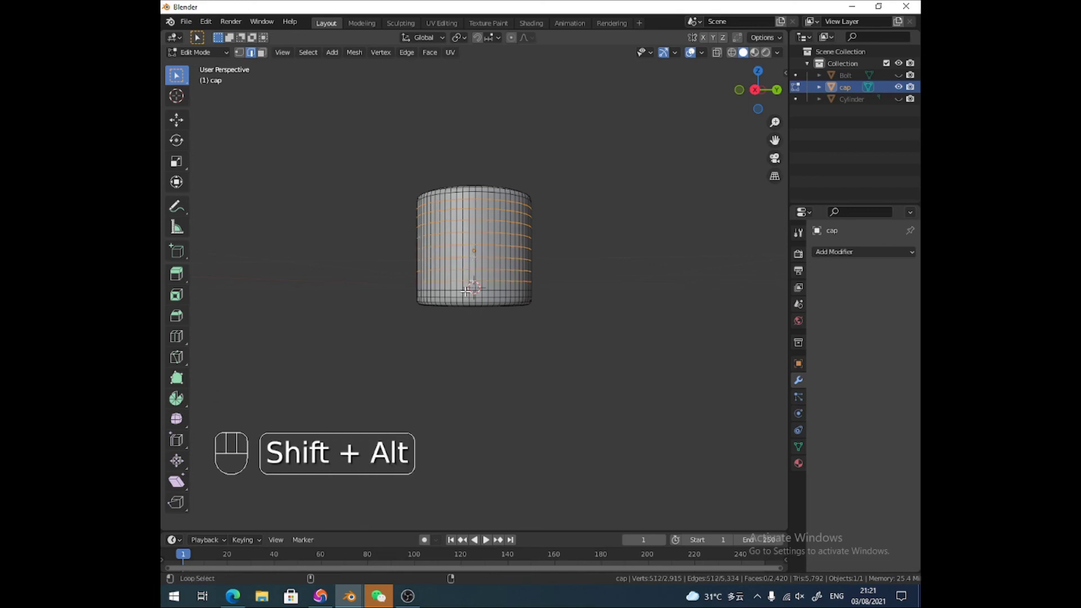
left_click(465, 290, "alt+shift")
left_click(465, 293, "alt+shift")
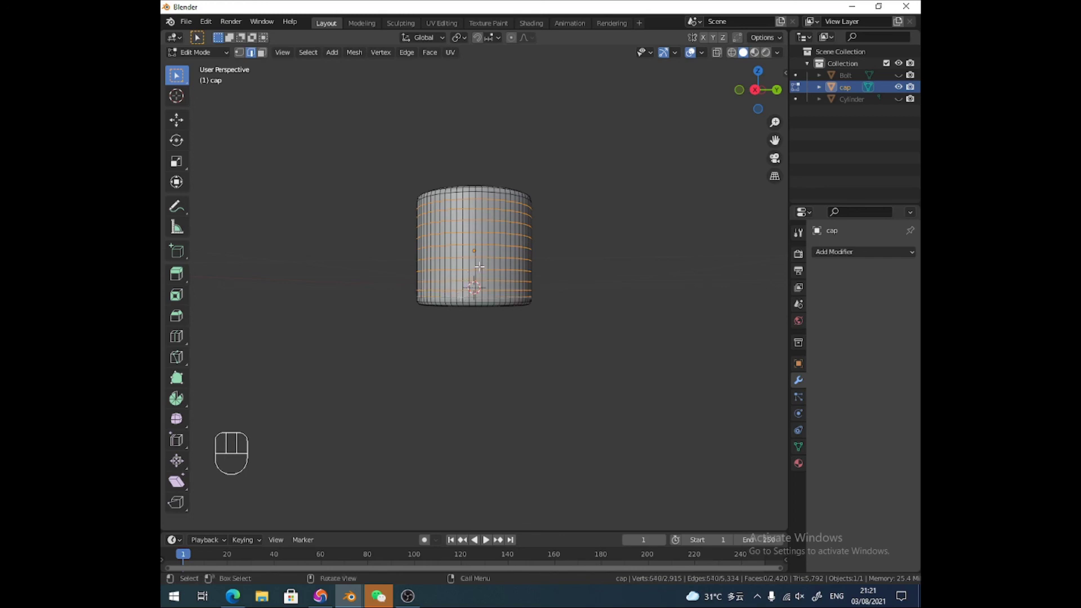
Dissolve the selected horizontal edge loops, then select the ring of side faces.
key("x")
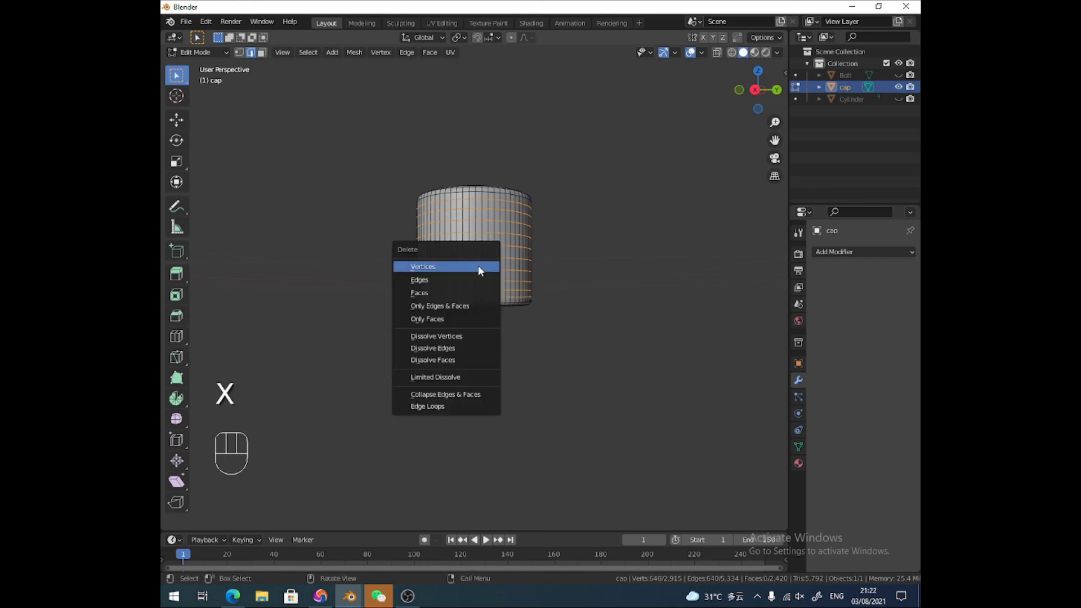
key("Escape")
key("x")
left_click(445, 342)
key("3")
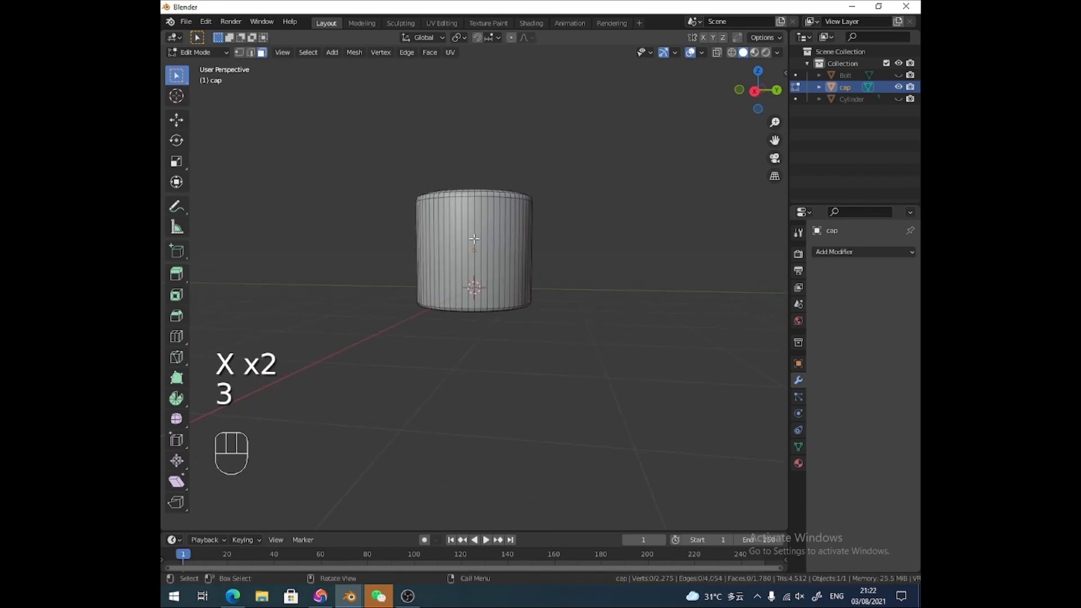
left_click(476, 246, "alt")
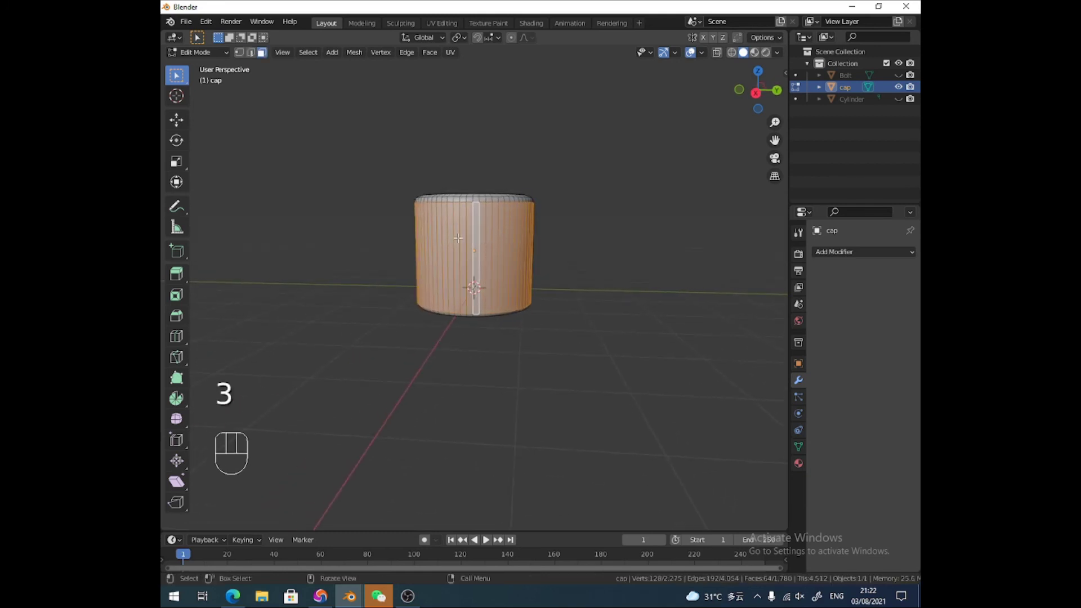
Checker-deselect the side faces, settling on alternating single faces.
left_click(310, 53)
left_click(325, 146)
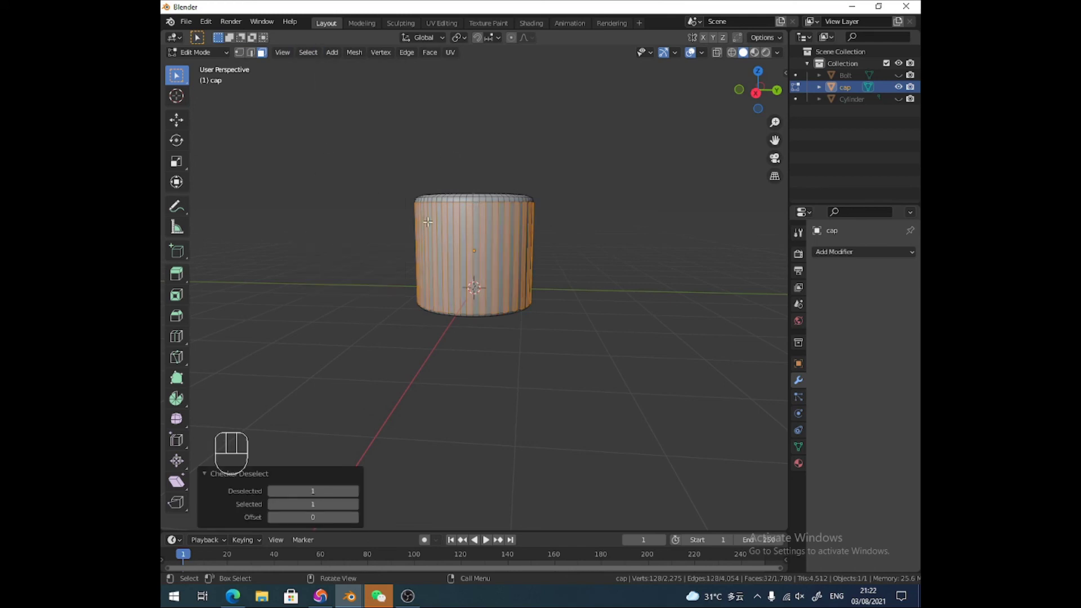
middle_click_drag(427, 222, 470, 248)
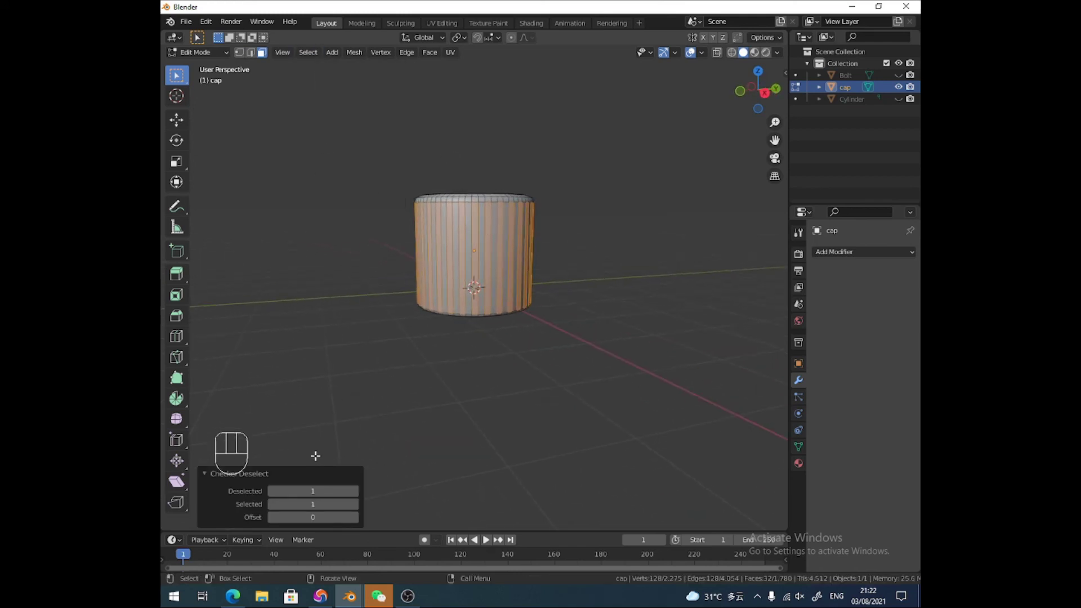
left_click(354, 491)
left_click(354, 504)
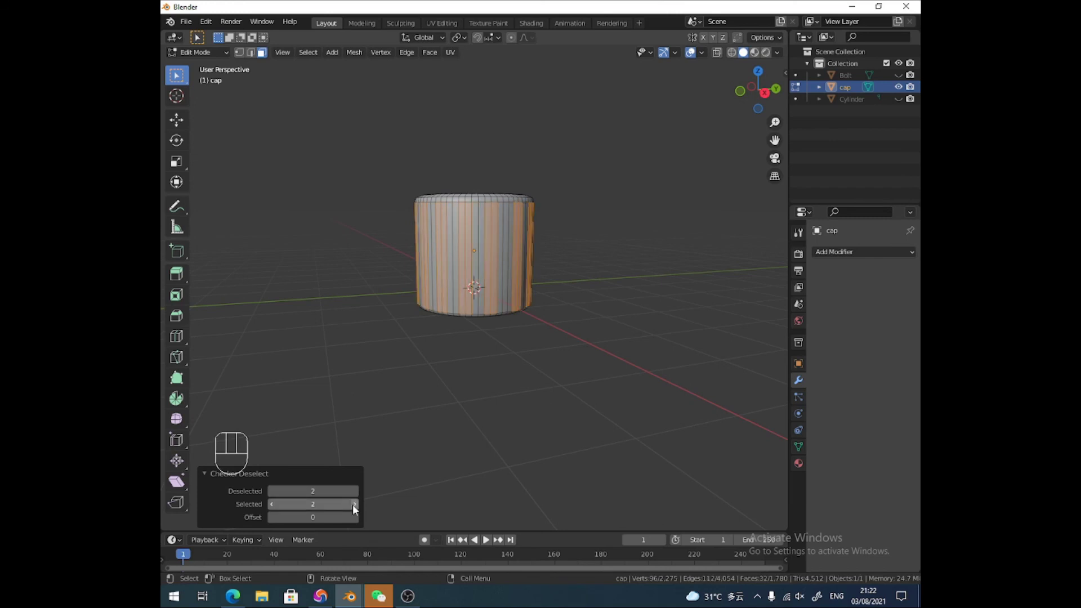
left_click(354, 504)
left_click(354, 504)
left_click(354, 504)
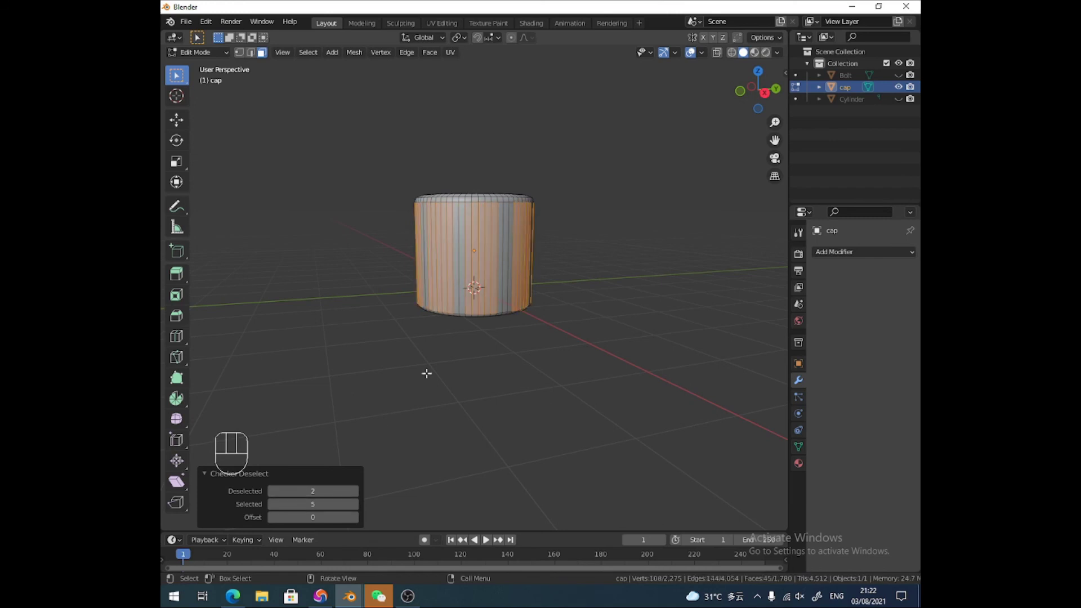
left_click(272, 491)
left_click(272, 503)
left_click(272, 503)
left_click(272, 503)
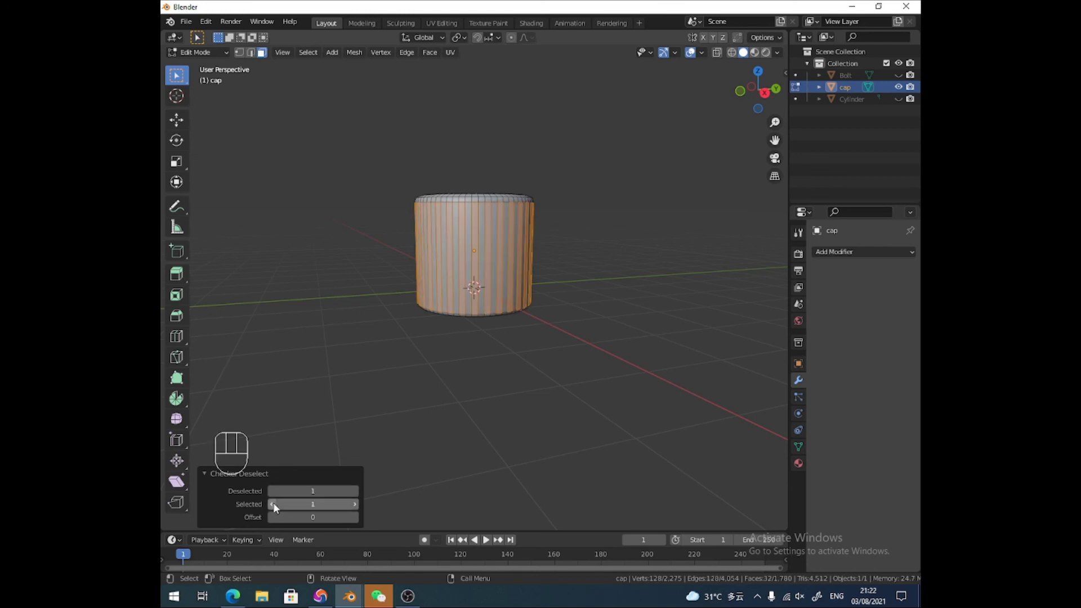
left_click(272, 503)
Extrude the alternating faces and scale them outward excluding Z, then return to Object Mode.
middle_click_drag(457, 313, 441, 334)
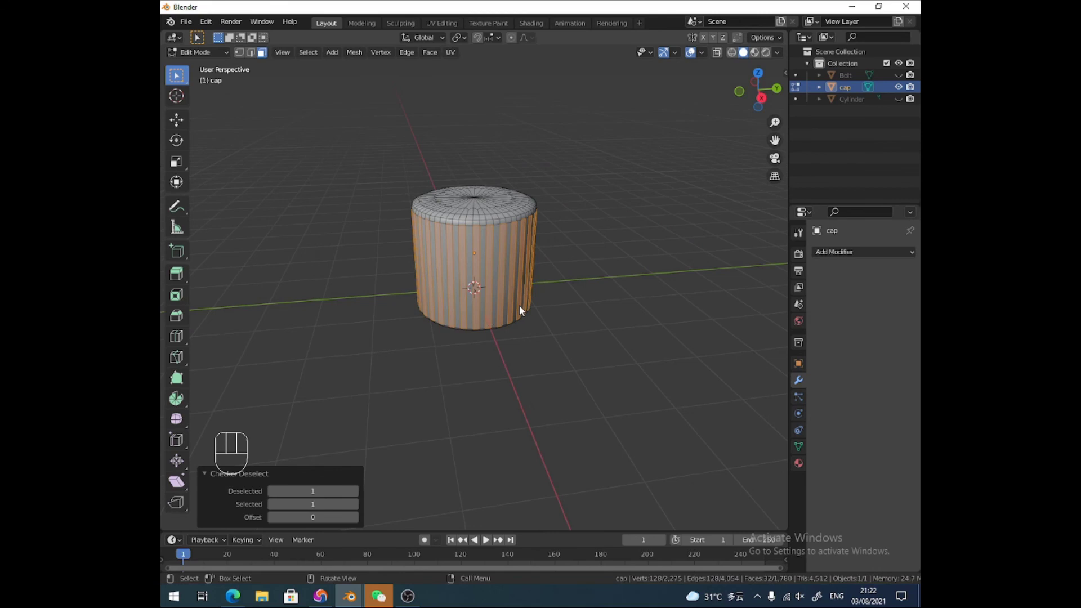
key("e")
key("s")
key("shift+z")
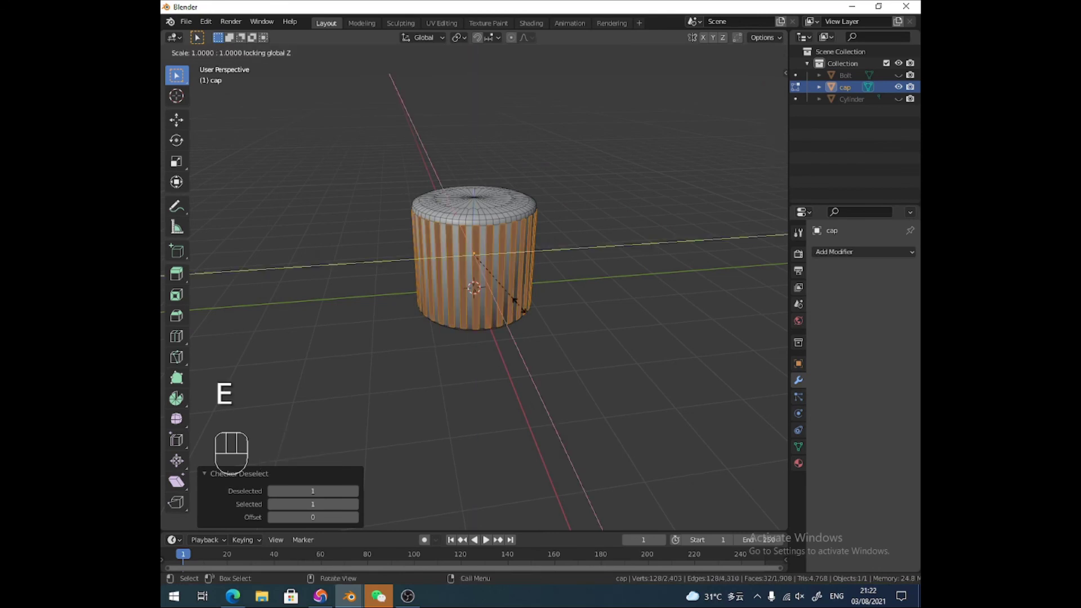
left_click(519, 306)
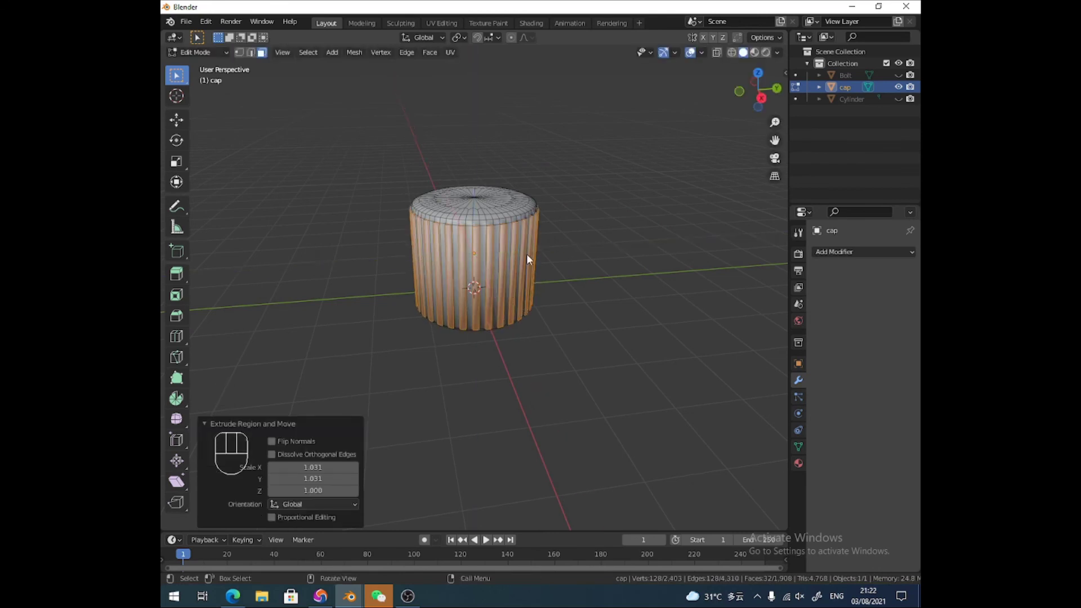
key("Tab")
middle_click_drag(536, 269, 472, 295)
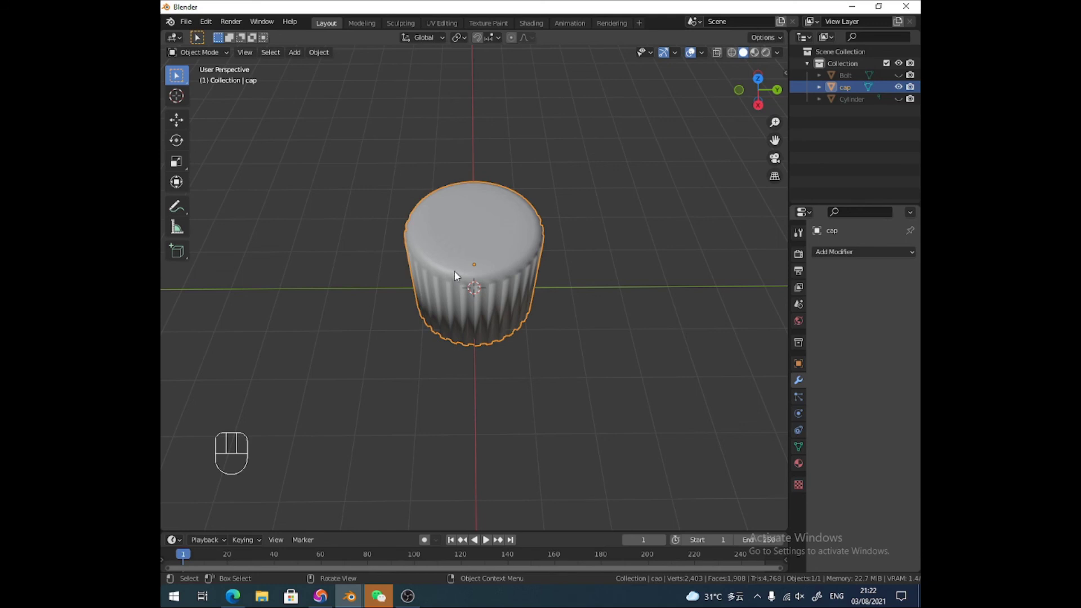
mouse_move(454, 271)
middle_mouse_down()
mouse_move(482, 258)
mouse_move(481, 217)
mouse_move(490, 267)
mouse_move(456, 251)
mouse_move(438, 261)
middle_mouse_up()
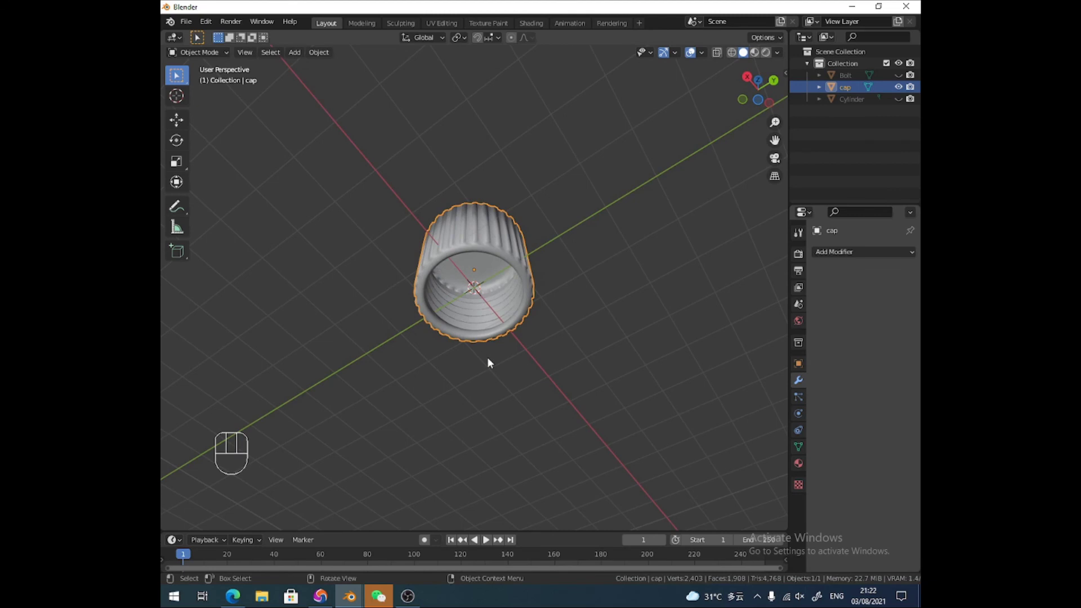